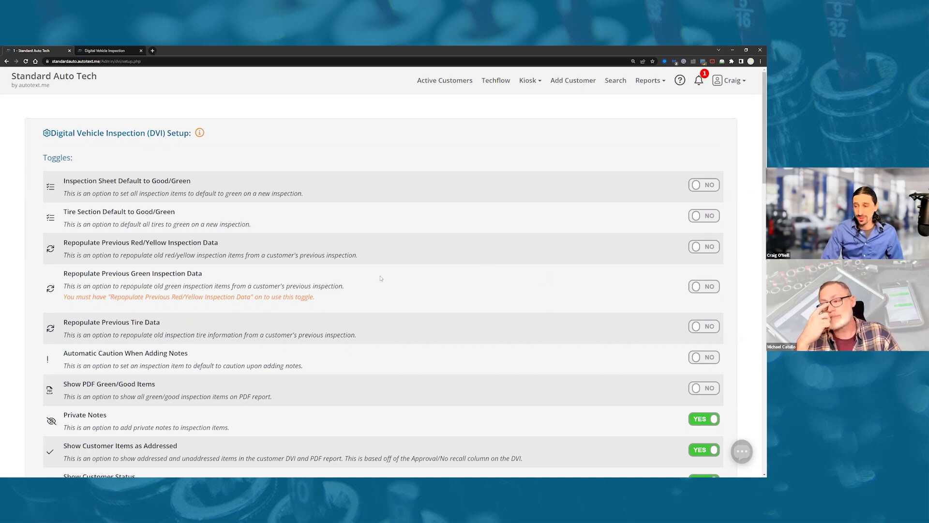
Review the DVI Setup options for repopulating red/yellow data and showing customer status, and compare the current status on the customer's inspection report
{"action": "left_click_drag", "start_coordinate": [235, 243], "coordinate": [61, 245]}
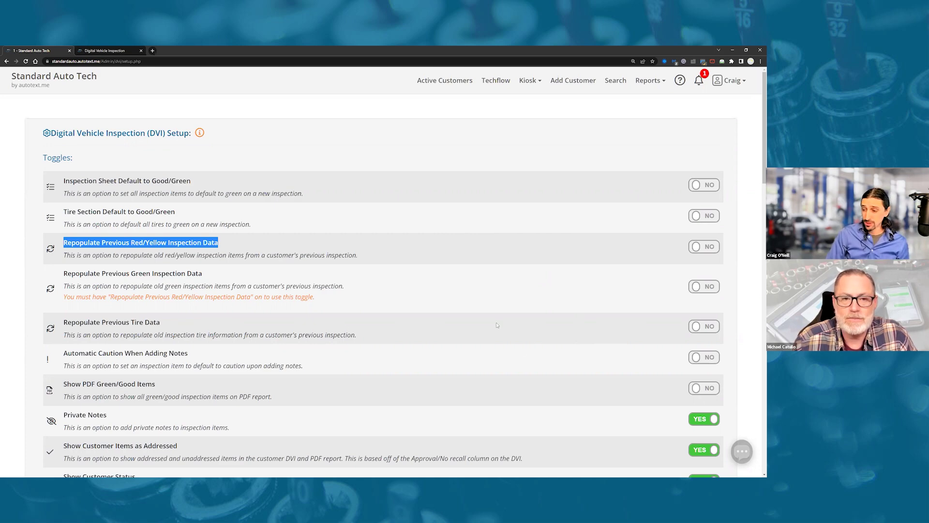
{"action": "scroll", "coordinate": [667, 307], "scroll_direction": "down", "scroll_amount": 2}
{"action": "scroll", "coordinate": [401, 357], "scroll_direction": "down", "scroll_amount": 2}
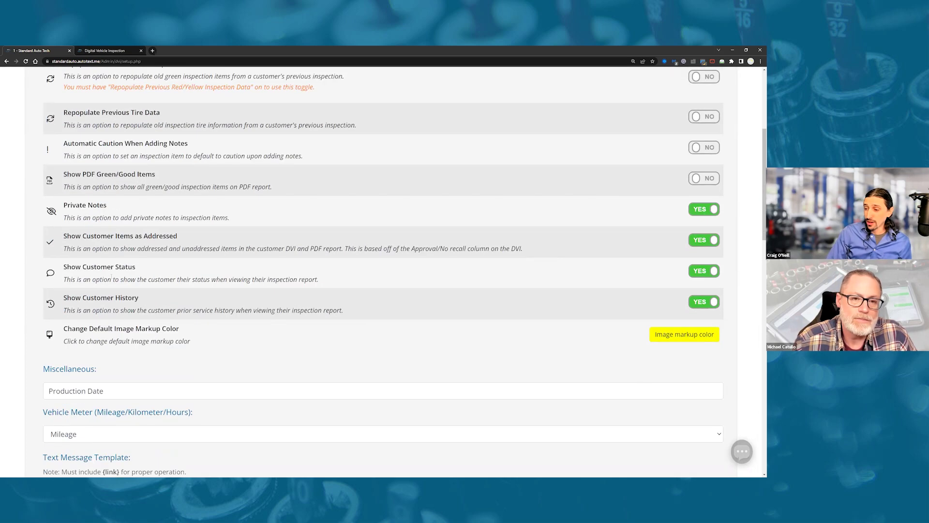
{"action": "left_click_drag", "start_coordinate": [63, 267], "coordinate": [150, 274]}
{"action": "left_click", "coordinate": [300, 266]}
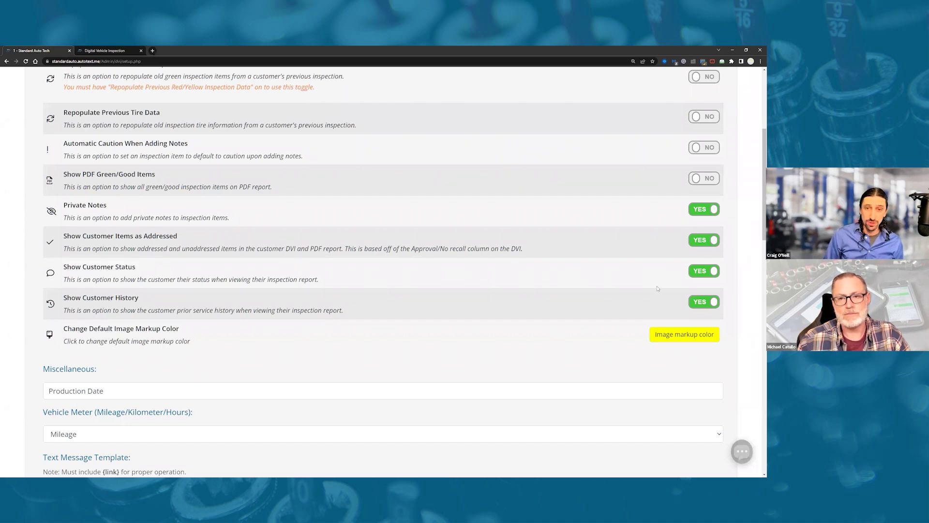
{"action": "left_click", "coordinate": [113, 50]}
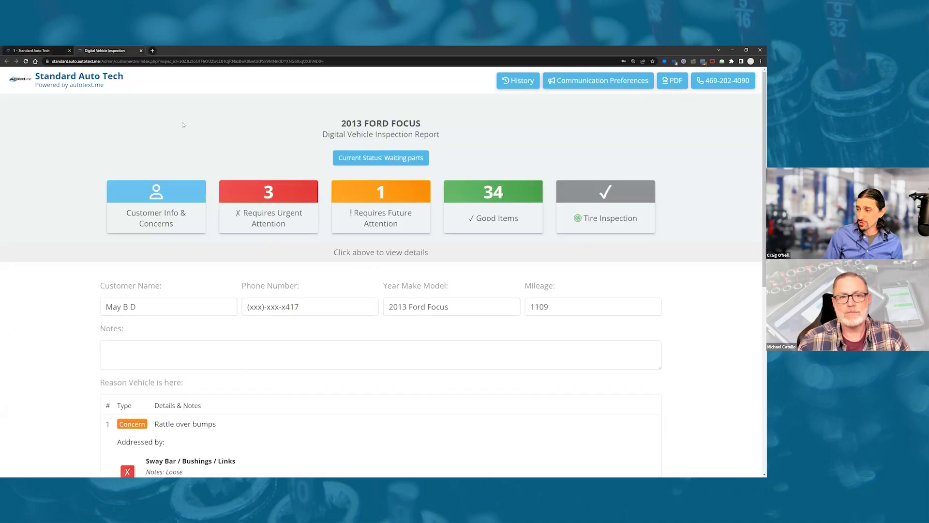
{"action": "left_click", "coordinate": [386, 163]}
{"action": "left_click", "coordinate": [389, 160]}
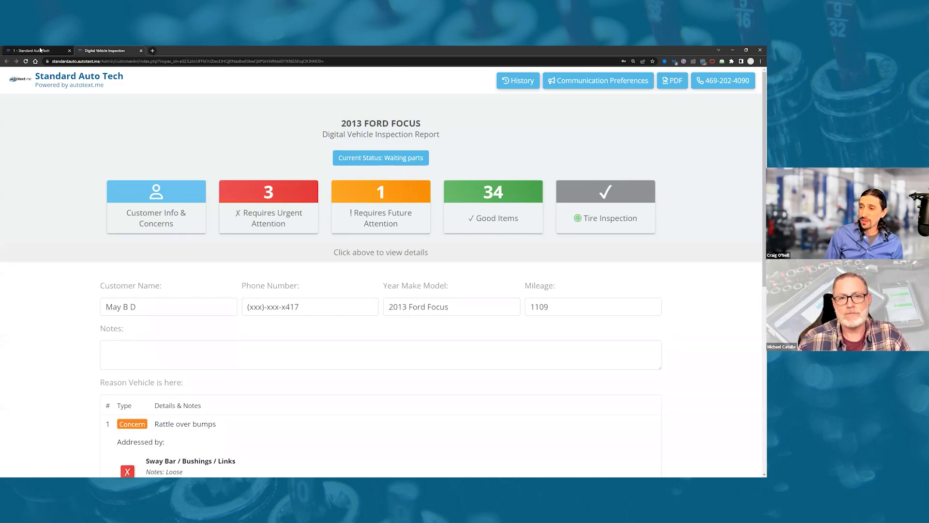
Review the Show Customer History and Show Customer Items as Addressed options in DVI Setup alongside the customer's inspection report
{"action": "key", "text": "ctrl+shift+Tab"}
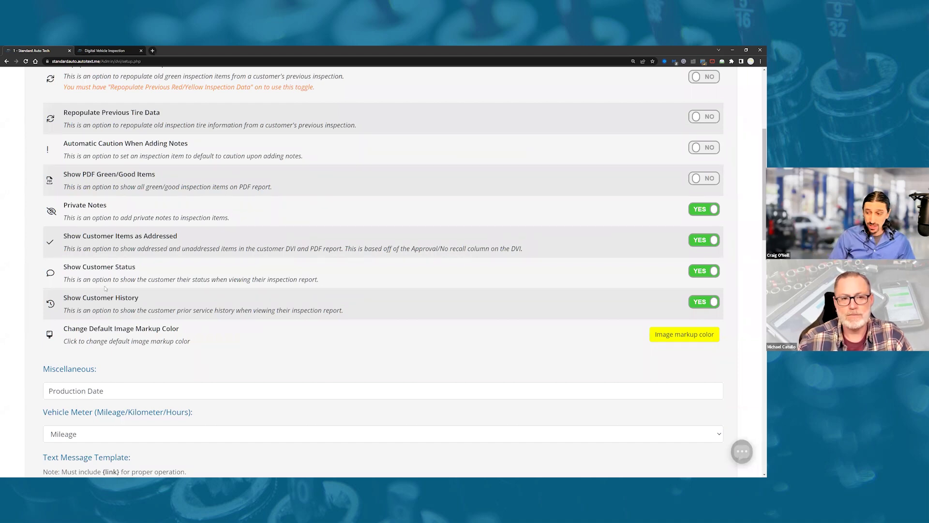
{"action": "left_click_drag", "start_coordinate": [64, 300], "coordinate": [181, 300]}
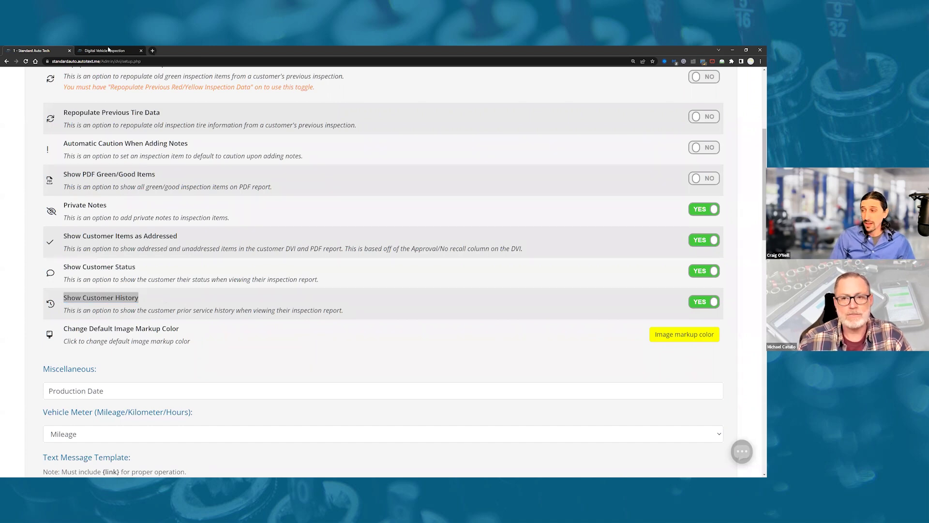
{"action": "key", "text": "ctrl+Tab"}
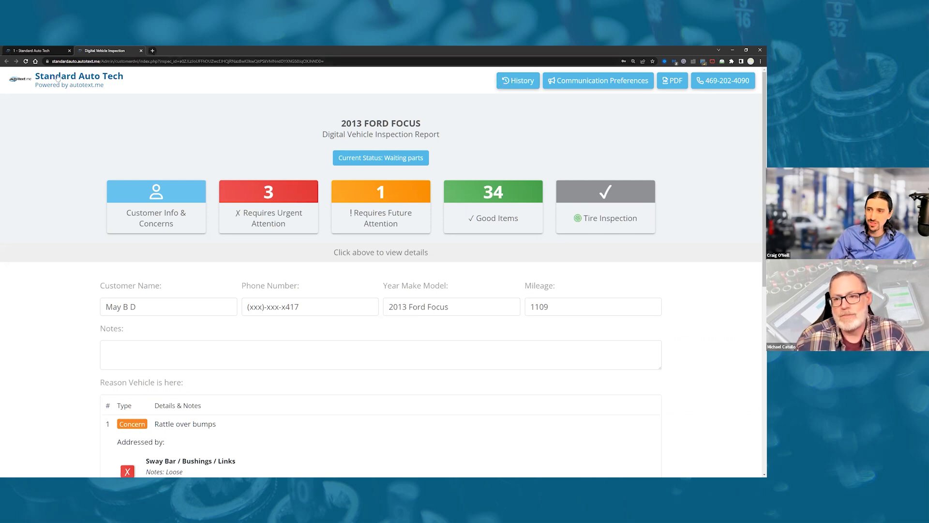
{"action": "left_click", "coordinate": [26, 48]}
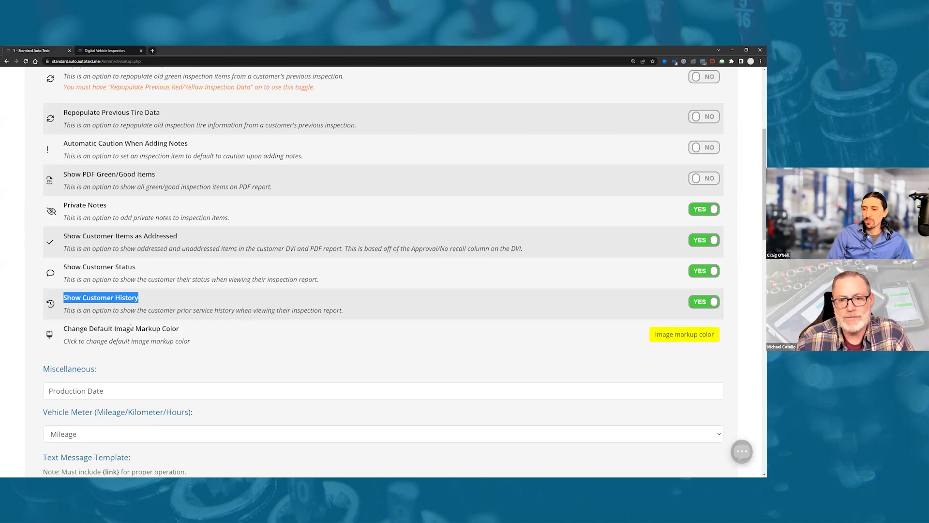
{"action": "left_click_drag", "start_coordinate": [60, 235], "coordinate": [208, 296]}
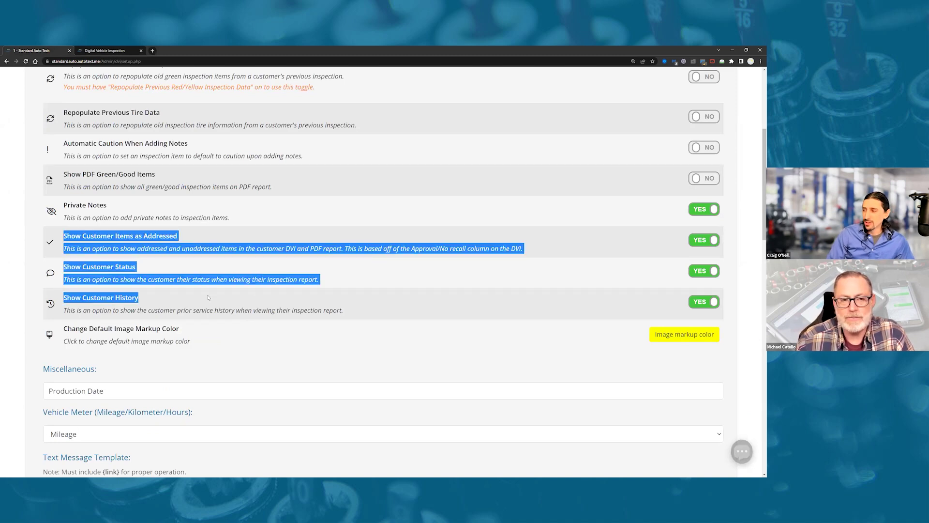
{"action": "left_click", "coordinate": [378, 276]}
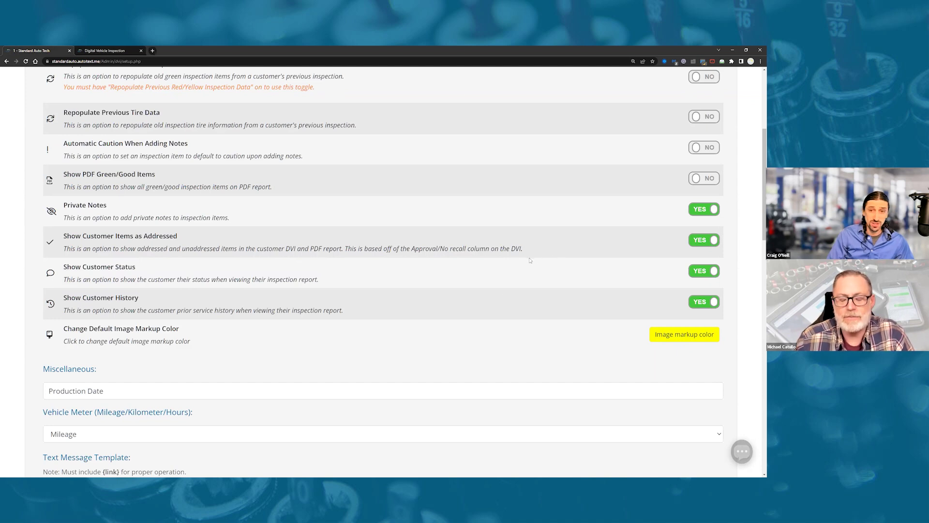
{"action": "left_click", "coordinate": [111, 51]}
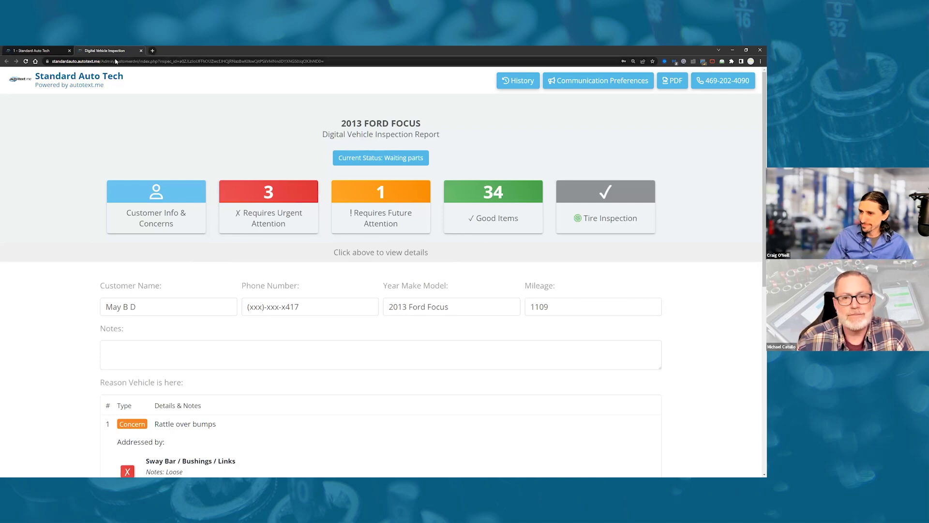
{"action": "left_click", "coordinate": [23, 52]}
{"action": "scroll", "coordinate": [61, 83], "scroll_direction": "up", "scroll_amount": 5}
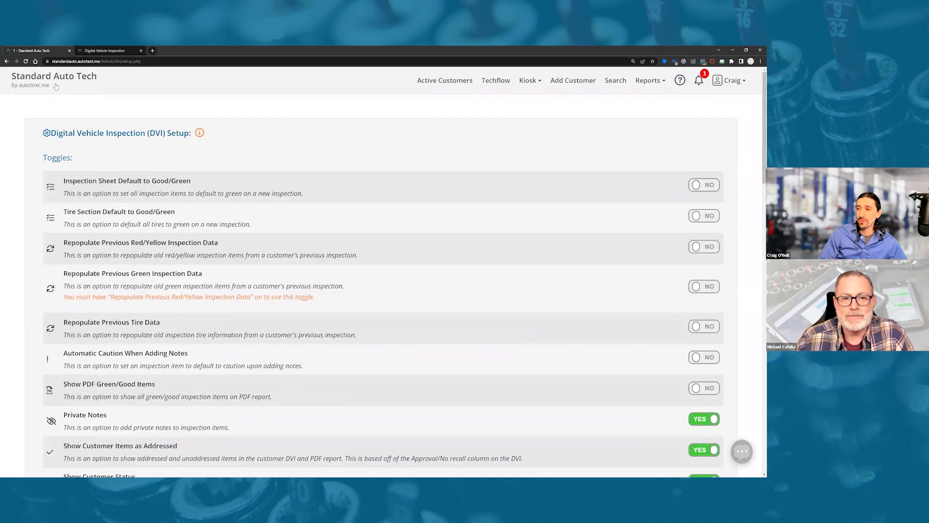
Return to the active customers dashboard and open the Quality Control Setup page
{"action": "left_click", "coordinate": [57, 85]}
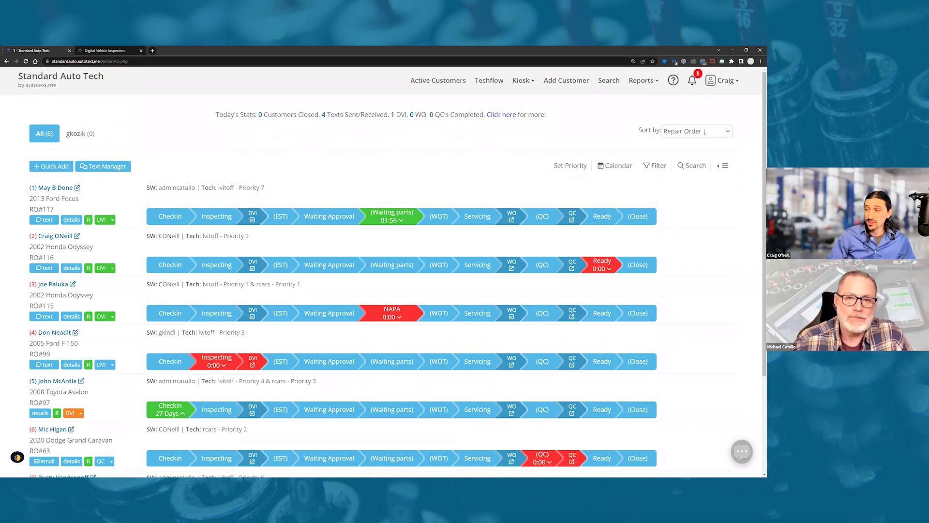
{"action": "left_click", "coordinate": [737, 82]}
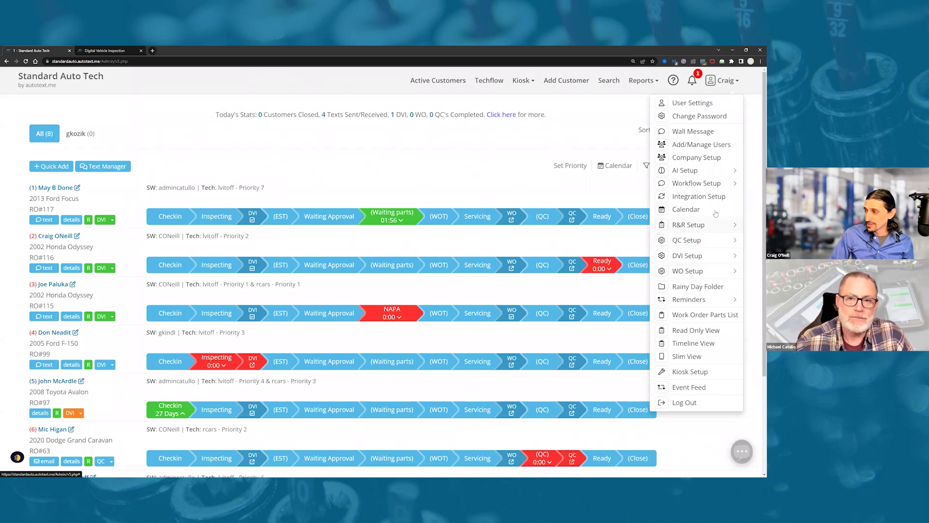
{"action": "left_click", "coordinate": [707, 246]}
{"action": "left_click", "coordinate": [706, 255]}
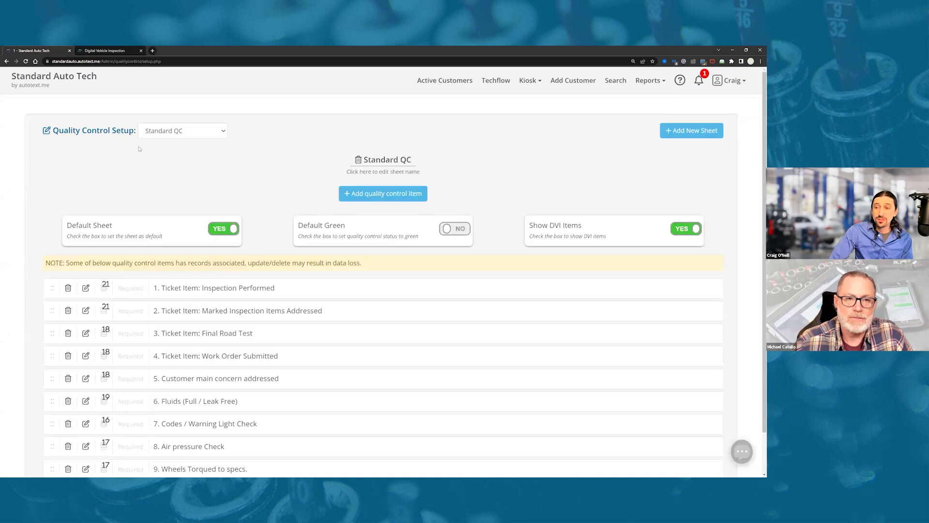
Check the QC Setup entries and examine the Show DVI Items option of the Standard QC sheet
{"action": "left_click", "coordinate": [732, 81]}
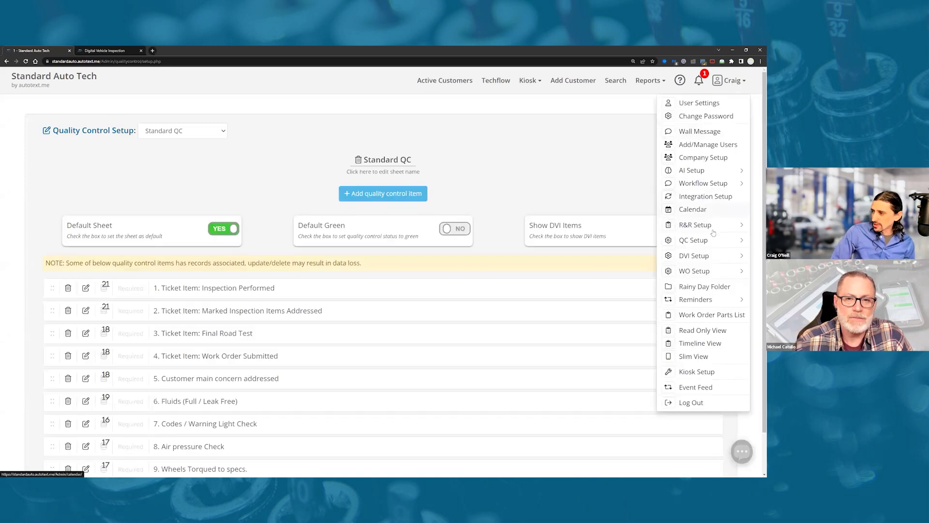
{"action": "left_click", "coordinate": [715, 241]}
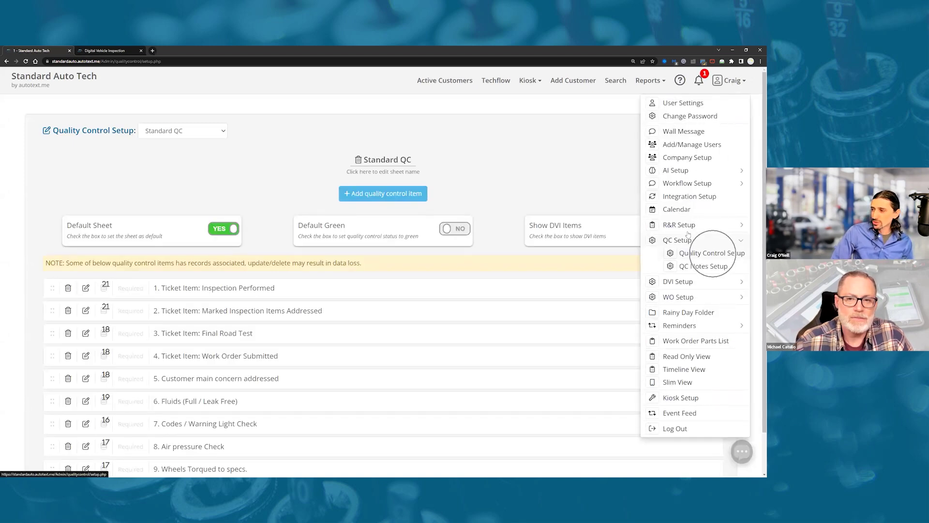
{"action": "left_click", "coordinate": [543, 153]}
{"action": "left_click_drag", "start_coordinate": [583, 226], "coordinate": [528, 227]}
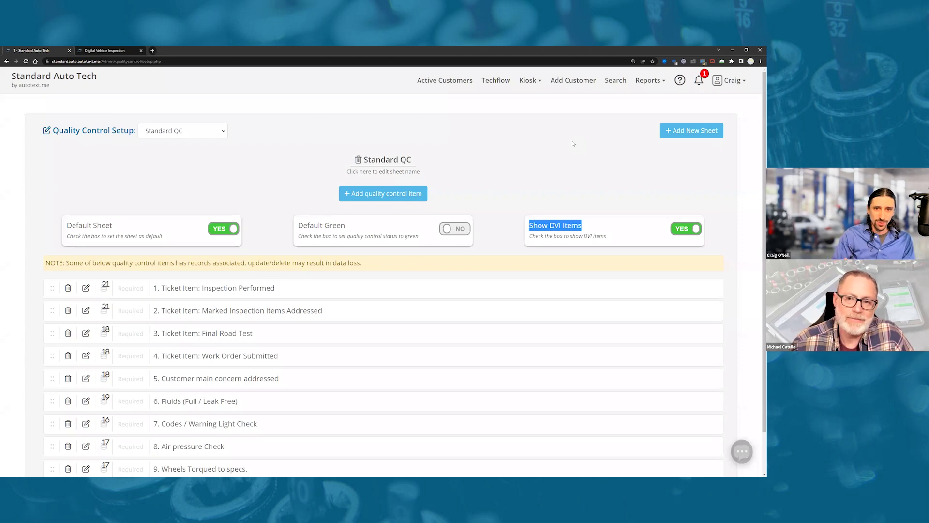
{"action": "left_click", "coordinate": [584, 230]}
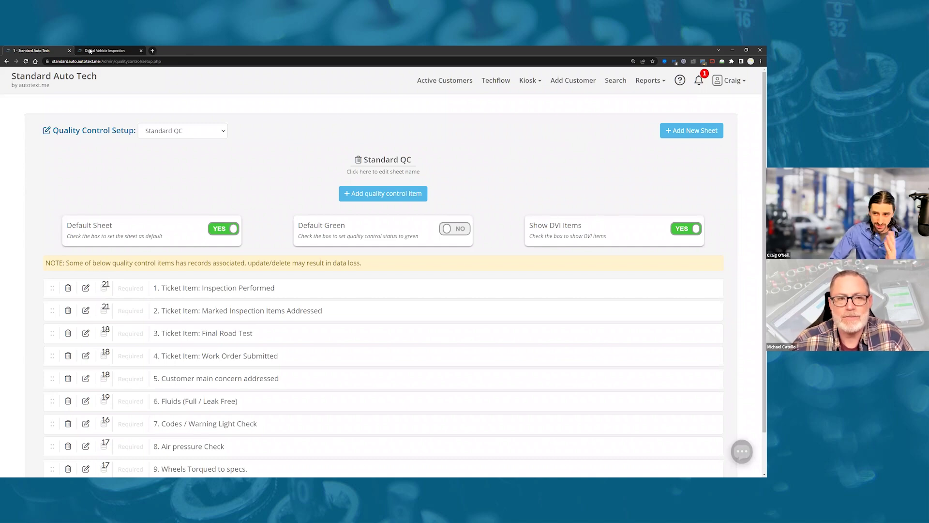
Go back to the dashboard and move the 2013 Ford Focus to the QC stage of its workflow
{"action": "left_click", "coordinate": [31, 80]}
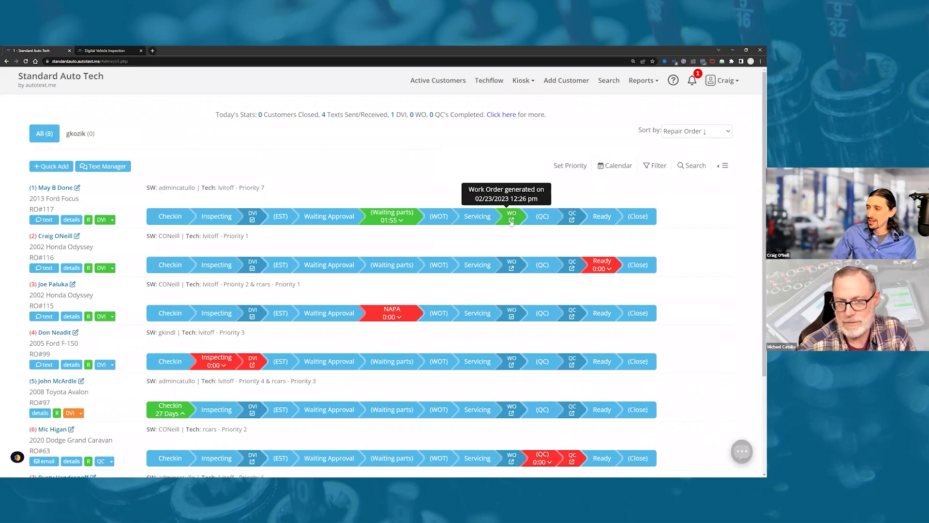
{"action": "left_click", "coordinate": [542, 216]}
{"action": "left_click", "coordinate": [587, 192]}
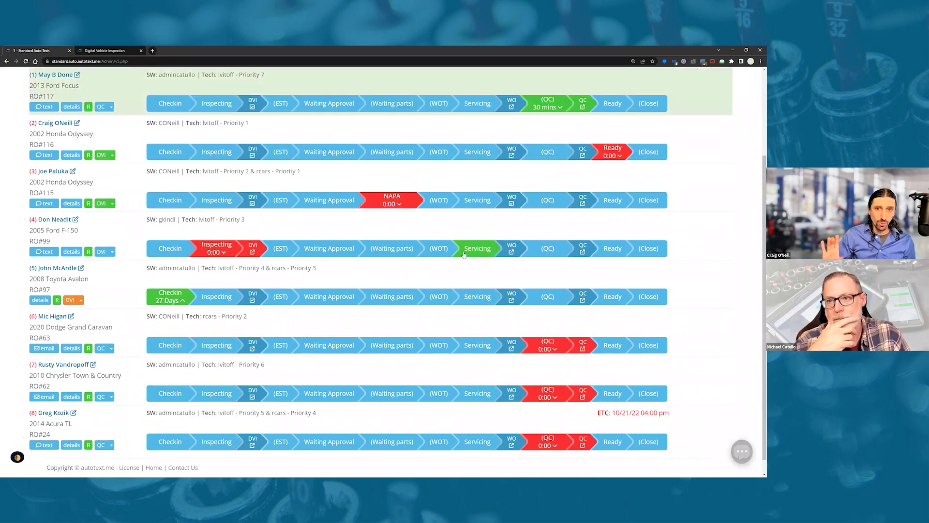
Open the 2013 Ford Focus's quality control report and look over its contents and the available QC sheets, keeping Standard QC
{"action": "left_click", "coordinate": [581, 108]}
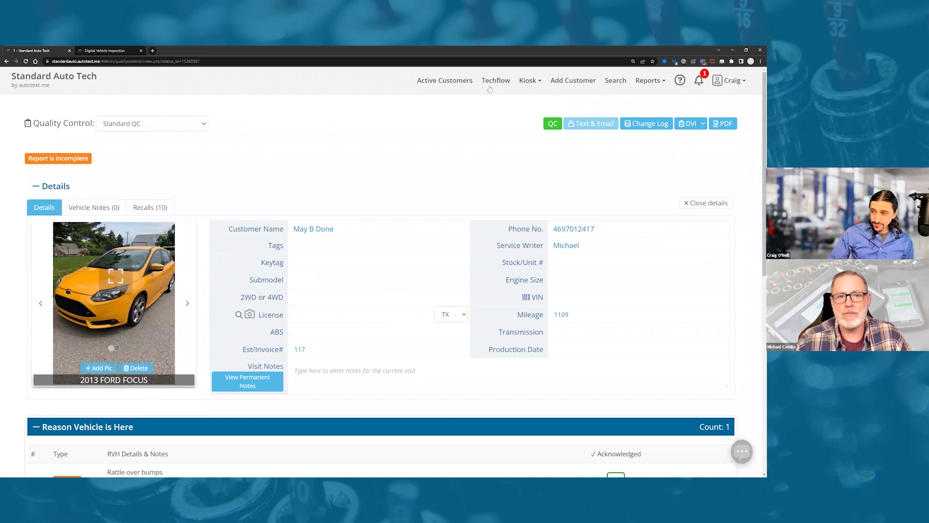
{"action": "scroll", "coordinate": [391, 204], "scroll_direction": "down", "scroll_amount": 7}
{"action": "scroll", "coordinate": [373, 240], "scroll_direction": "up", "scroll_amount": 7}
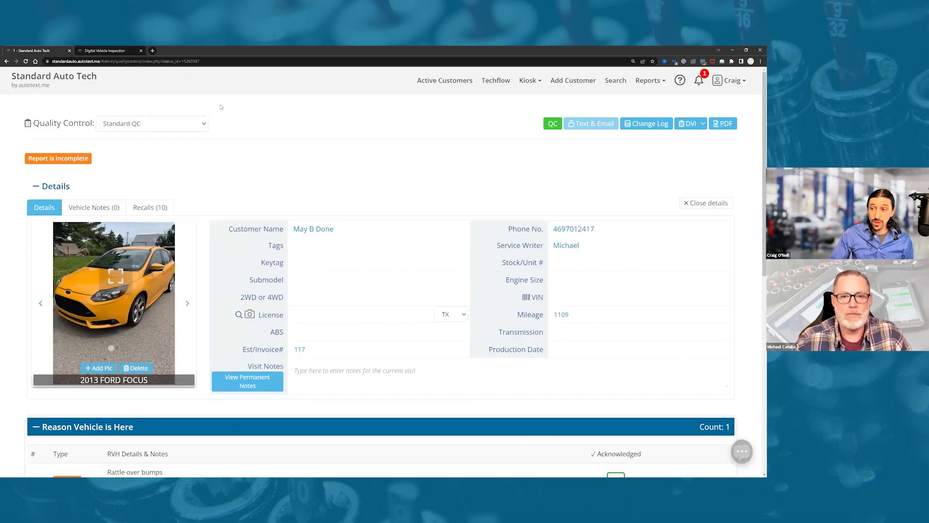
{"action": "left_click", "coordinate": [146, 126]}
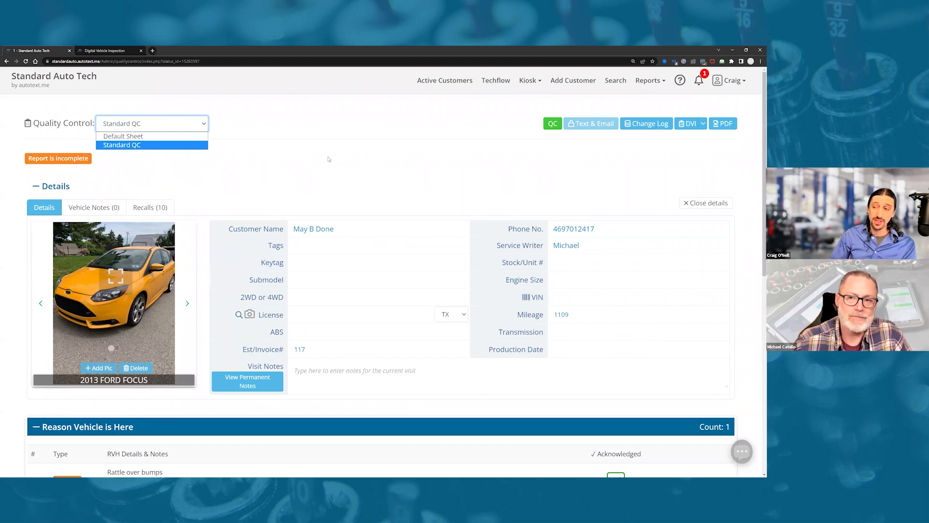
{"action": "left_click", "coordinate": [329, 159]}
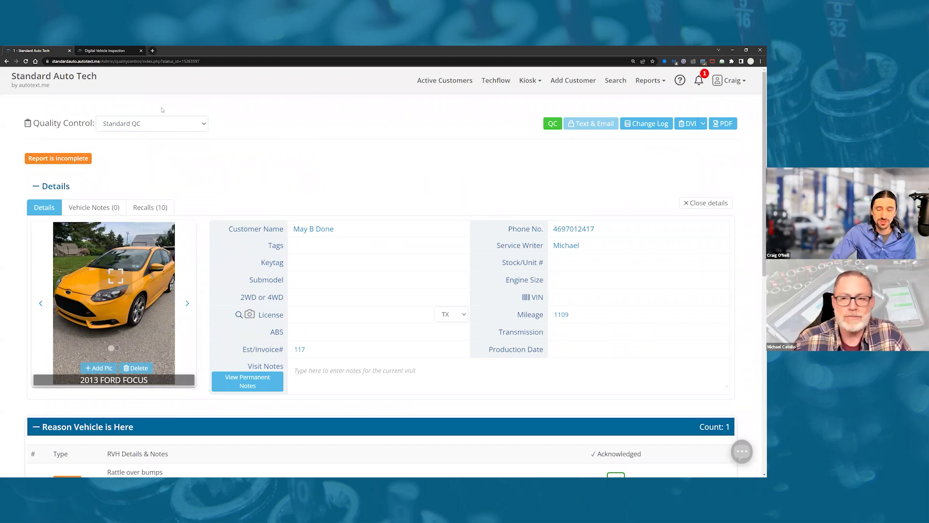
Mark all nine Standard QC items as good, from Inspection Performed through Wheels Torqued to specs
{"action": "scroll", "coordinate": [163, 193], "scroll_direction": "down", "scroll_amount": 8}
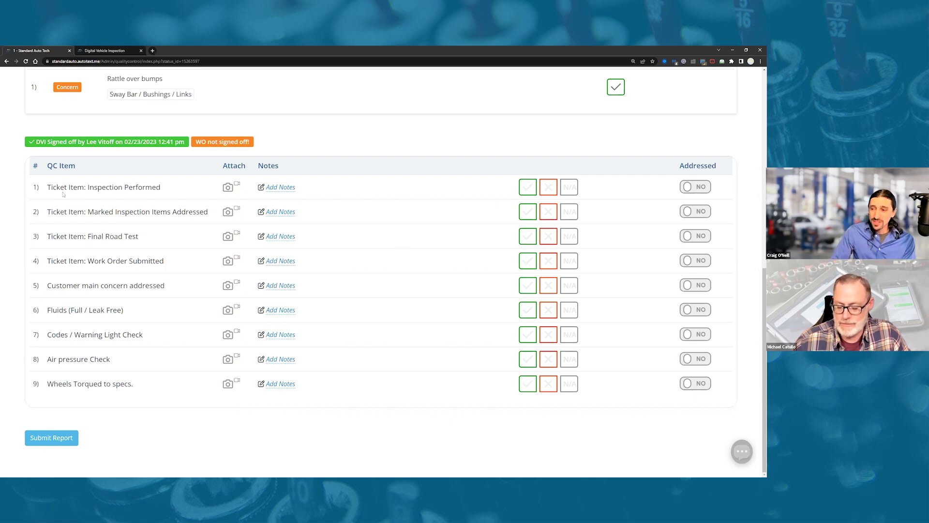
{"action": "left_click", "coordinate": [532, 185]}
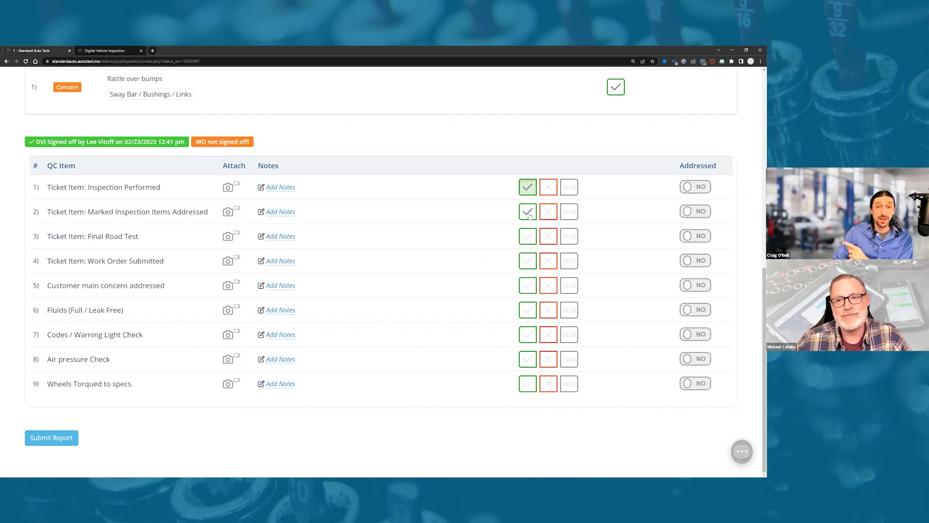
{"action": "left_click", "coordinate": [528, 211]}
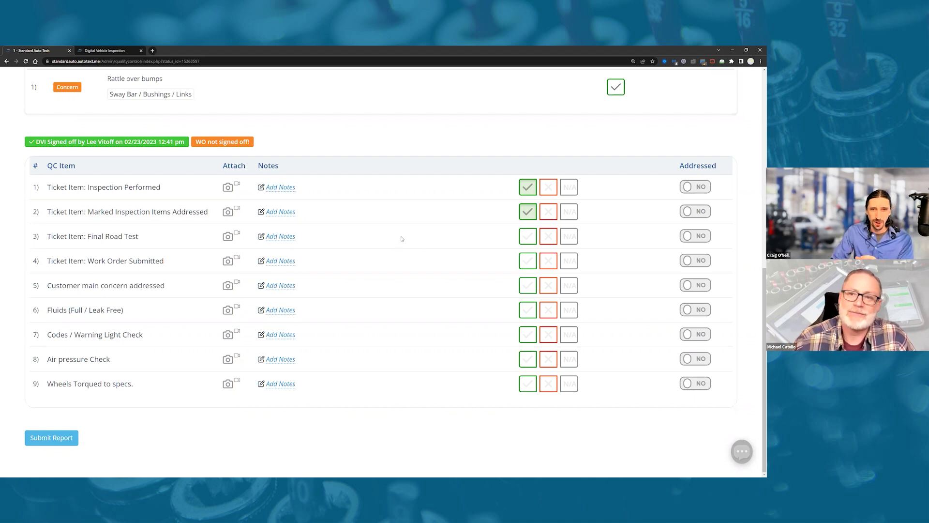
{"action": "left_click", "coordinate": [525, 235]}
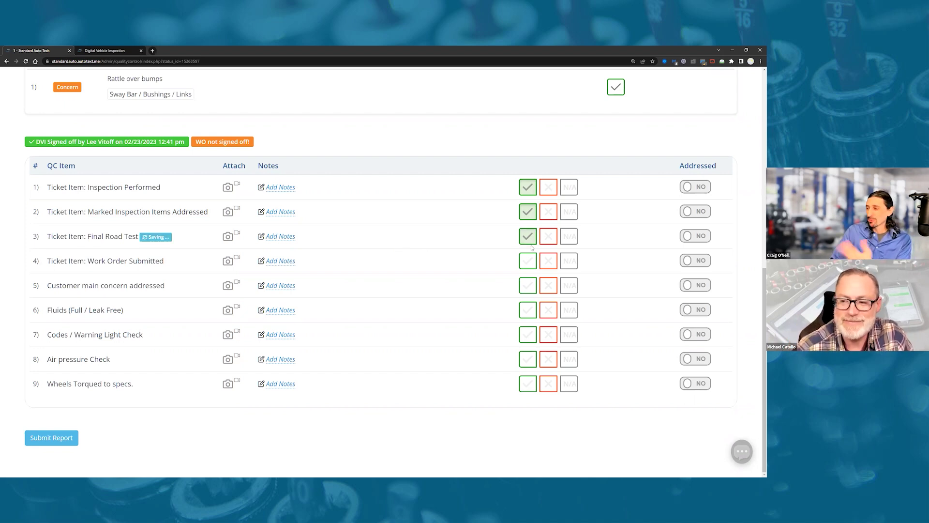
{"action": "left_click", "coordinate": [528, 260]}
{"action": "left_click", "coordinate": [528, 285]}
{"action": "left_click", "coordinate": [528, 309]}
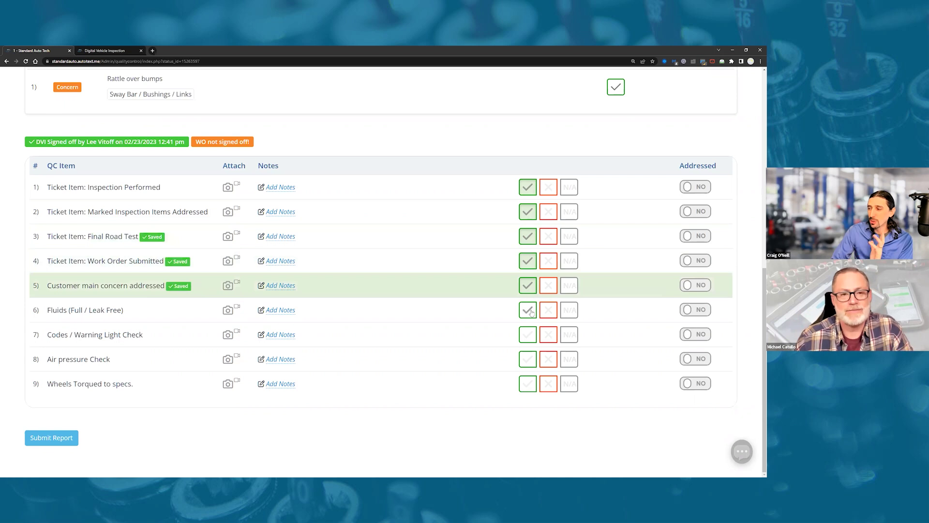
{"action": "left_click", "coordinate": [528, 337]}
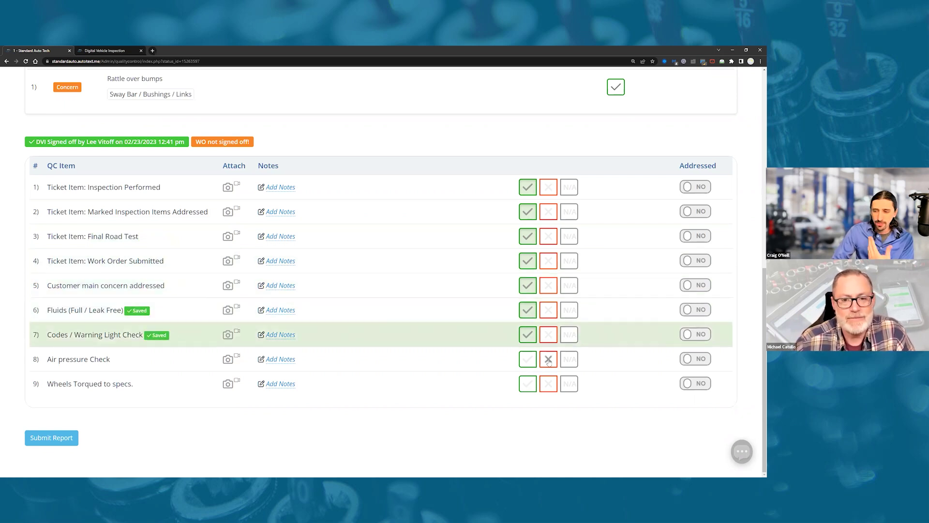
{"action": "left_click", "coordinate": [528, 359]}
{"action": "left_click", "coordinate": [529, 383]}
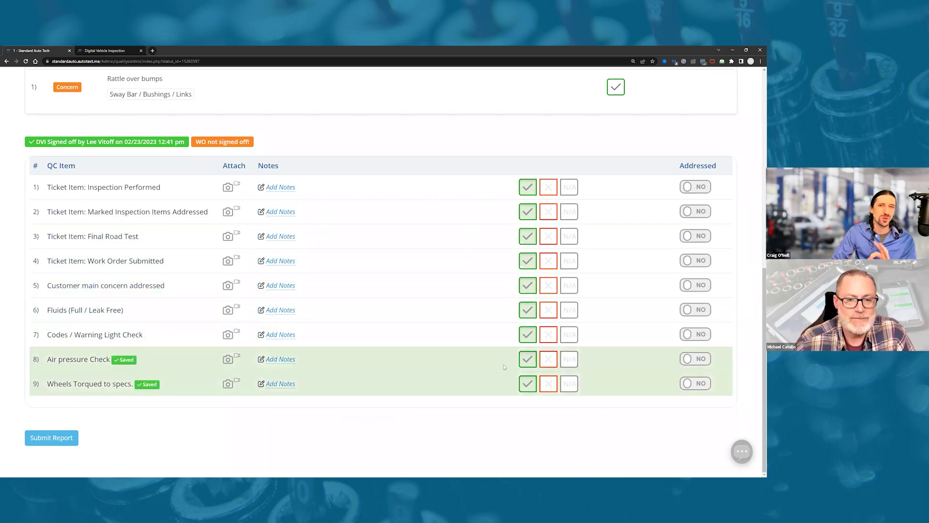
Submit the quality control report and mark the Exterior Photos (4 Corner) DVI item as addressed
{"action": "left_click", "coordinate": [46, 437]}
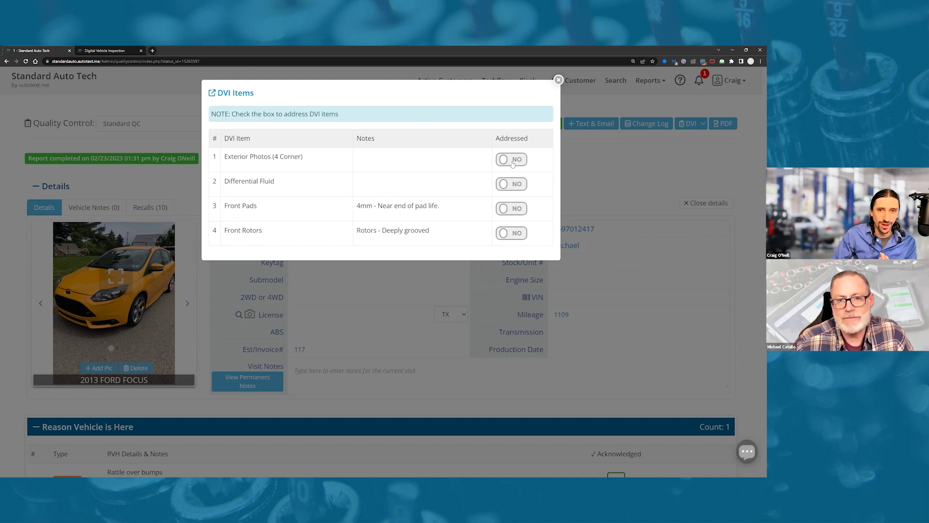
{"action": "left_click", "coordinate": [512, 160]}
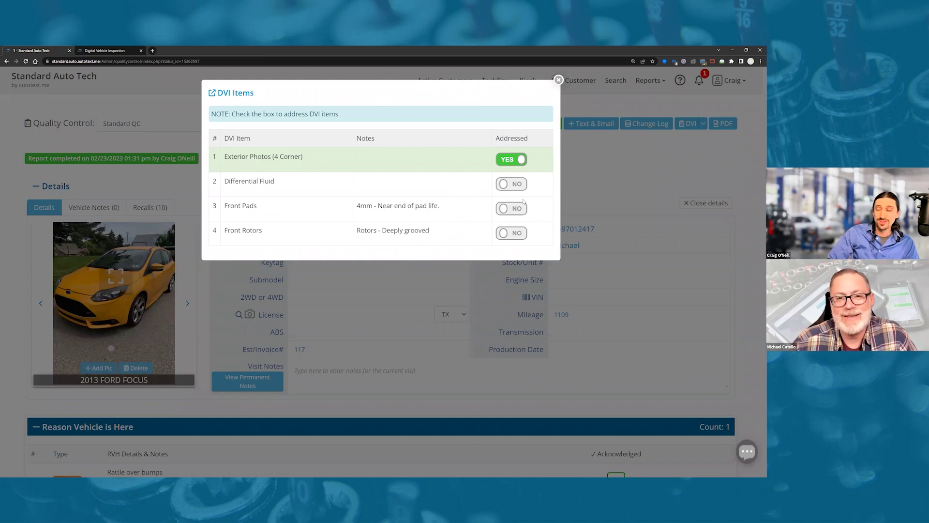
Open the 2013 Ford Focus's digital vehicle inspection and filter the sheet to only its approved/no-recall items
{"action": "left_click", "coordinate": [558, 80]}
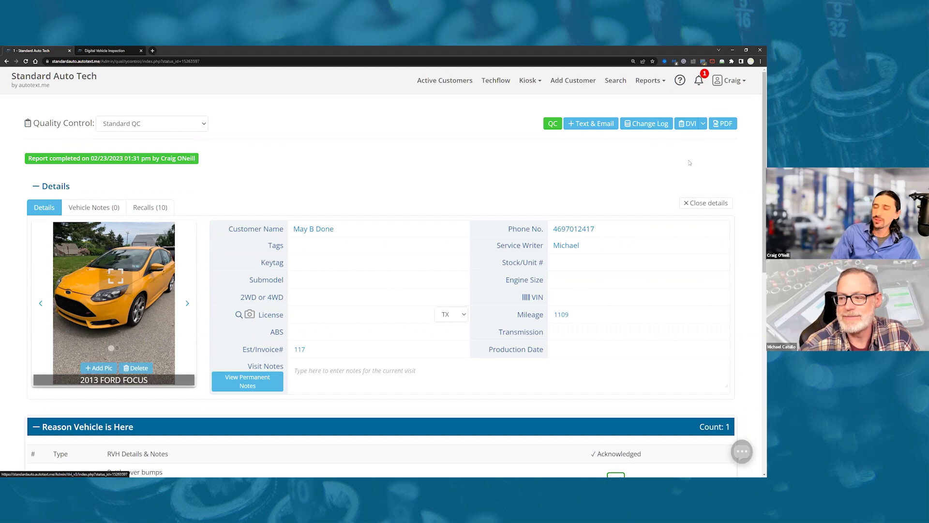
{"action": "left_click", "coordinate": [684, 127]}
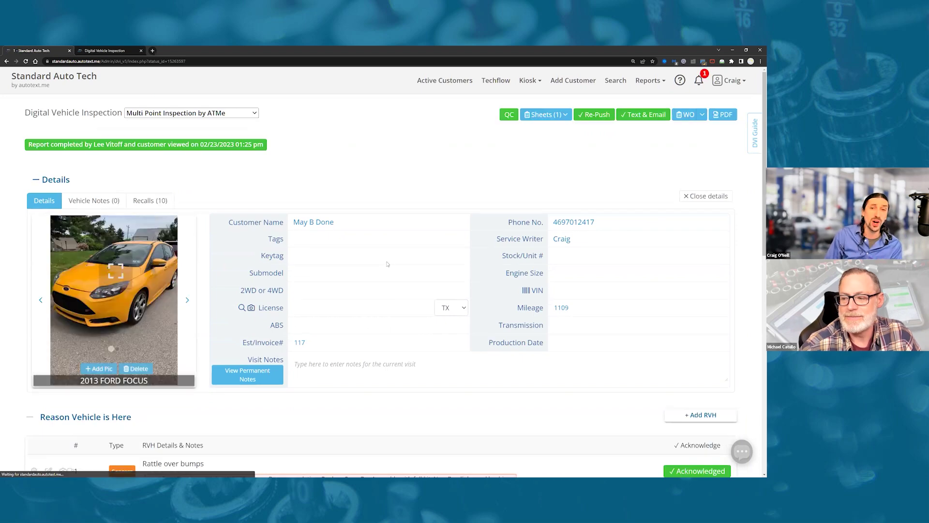
{"action": "scroll", "coordinate": [375, 250], "scroll_direction": "down", "scroll_amount": 10}
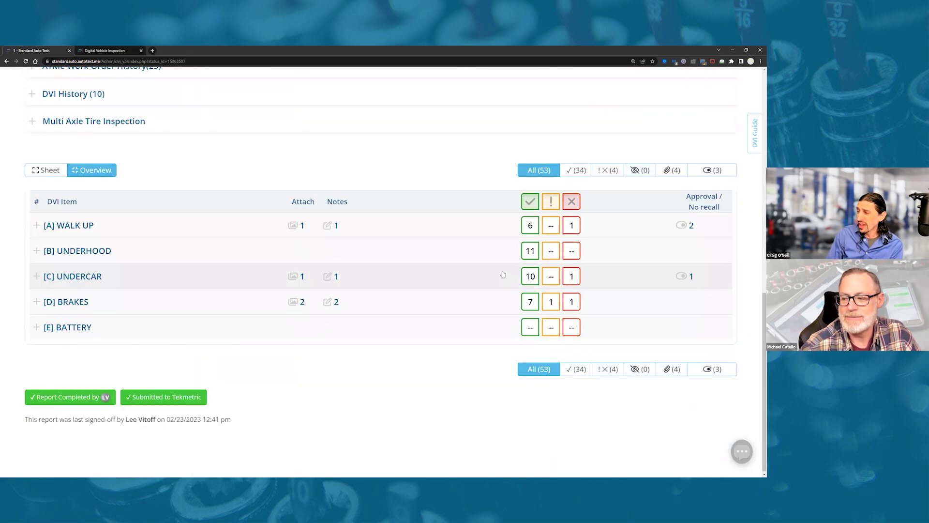
{"action": "left_click", "coordinate": [622, 221]}
{"action": "left_click", "coordinate": [608, 168]}
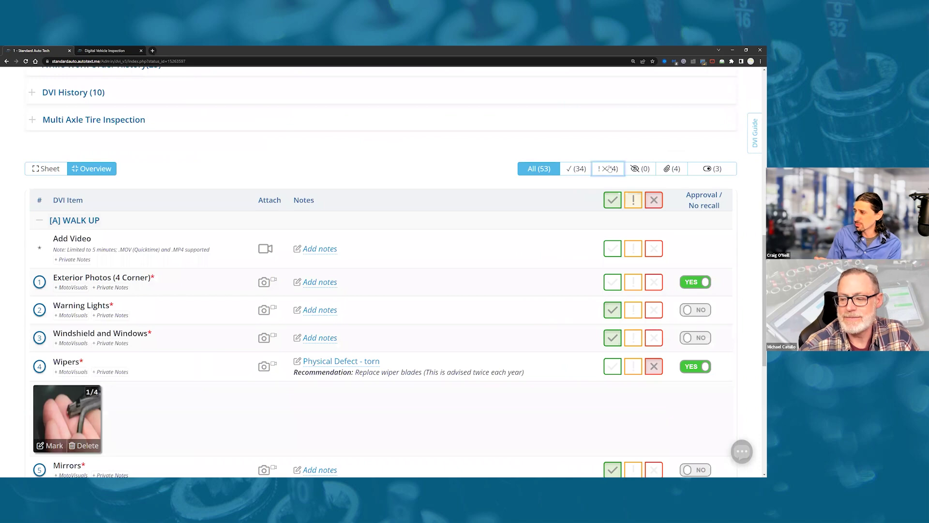
{"action": "left_click", "coordinate": [712, 169]}
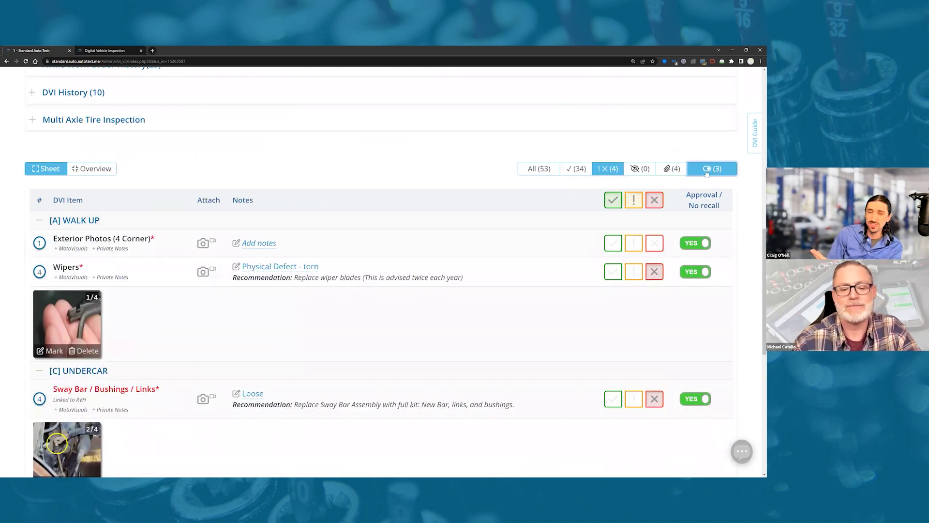
{"action": "left_click", "coordinate": [608, 169]}
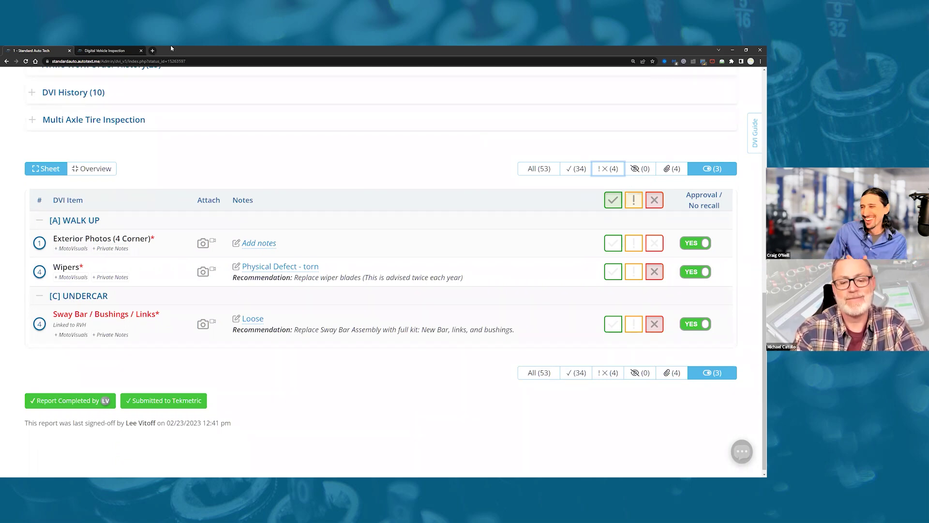
Glance at the customer's inspection report, return to the dashboard and move the 2013 Ford Focus to the Close stage
{"action": "left_click", "coordinate": [109, 50]}
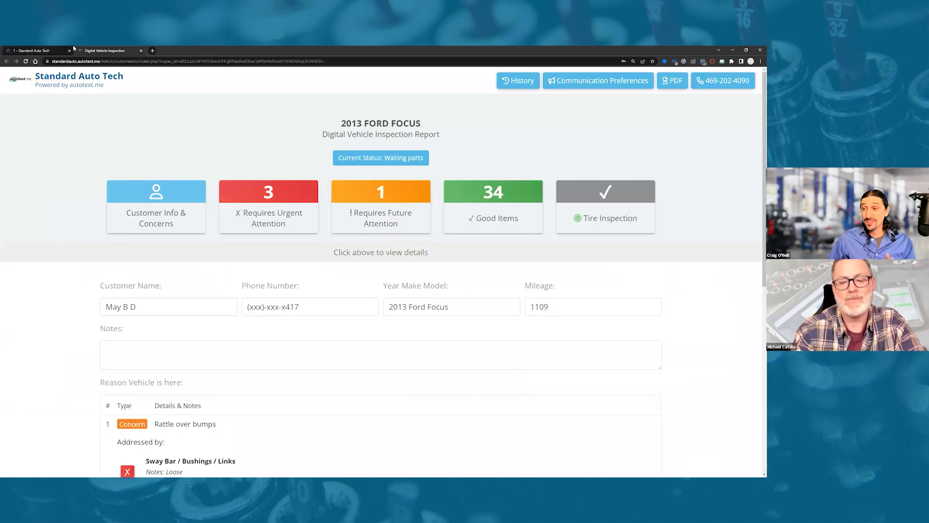
{"action": "left_click", "coordinate": [38, 50]}
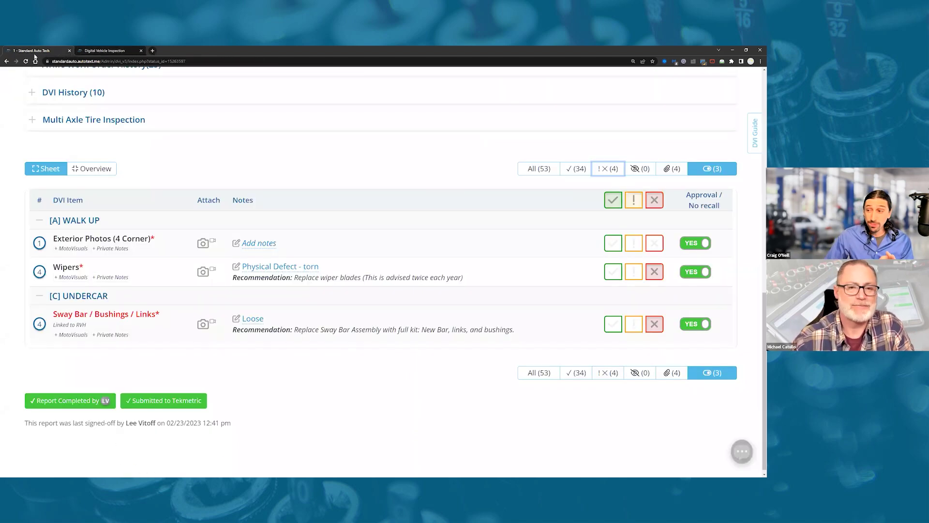
{"action": "scroll", "coordinate": [241, 180], "scroll_direction": "up", "scroll_amount": 10}
{"action": "left_click", "coordinate": [65, 77]}
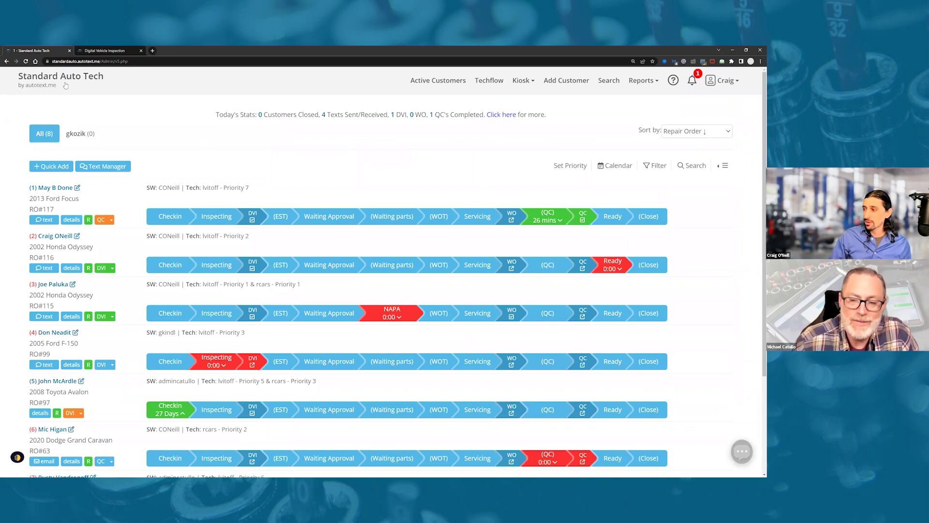
{"action": "left_click", "coordinate": [657, 218]}
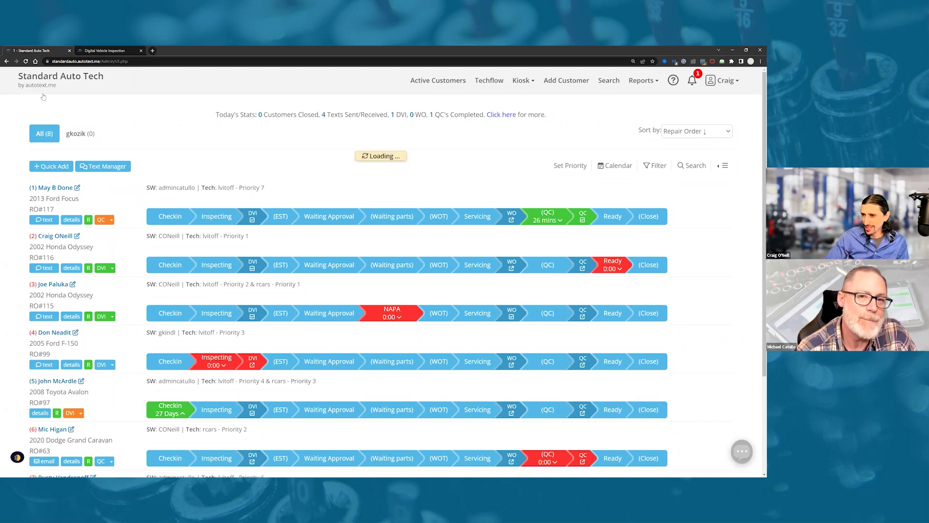
Open the Rainy Day Folder and list the vehicles closed last month
{"action": "left_click", "coordinate": [736, 84]}
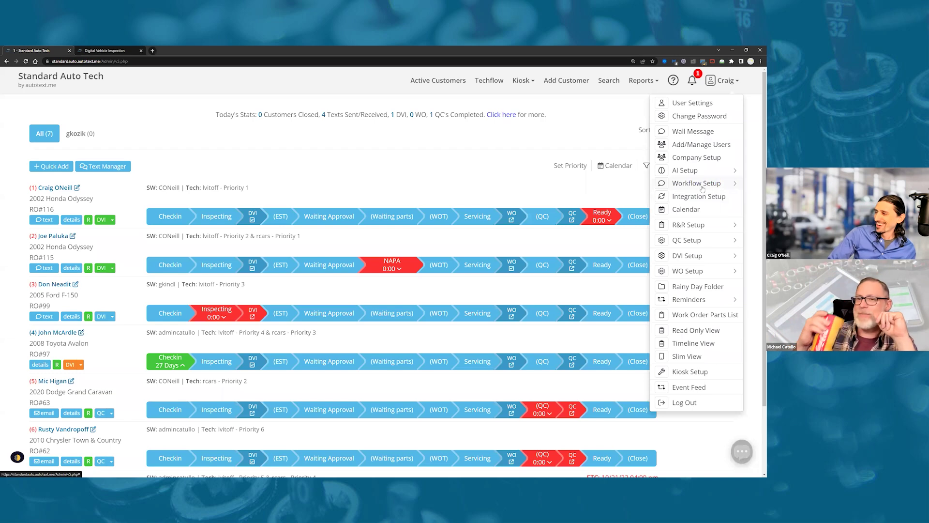
{"action": "left_click", "coordinate": [708, 289]}
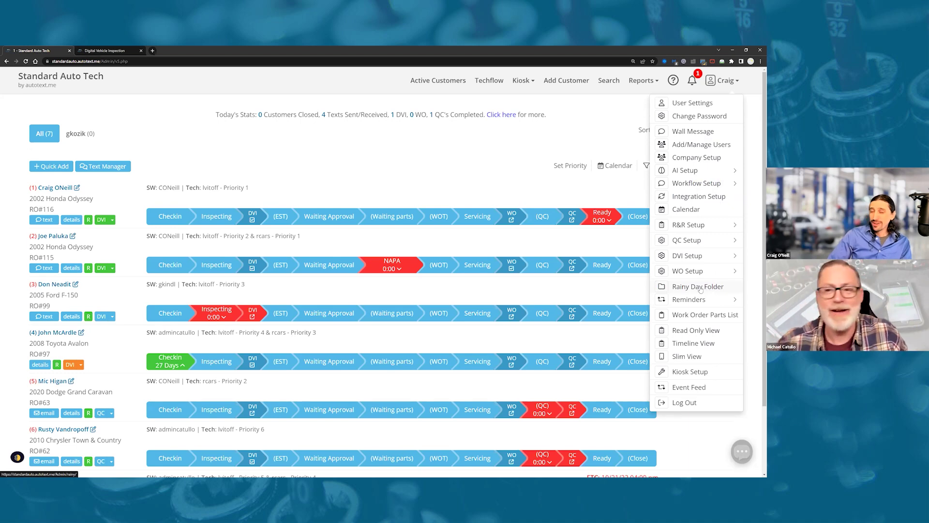
{"action": "left_click", "coordinate": [700, 289]}
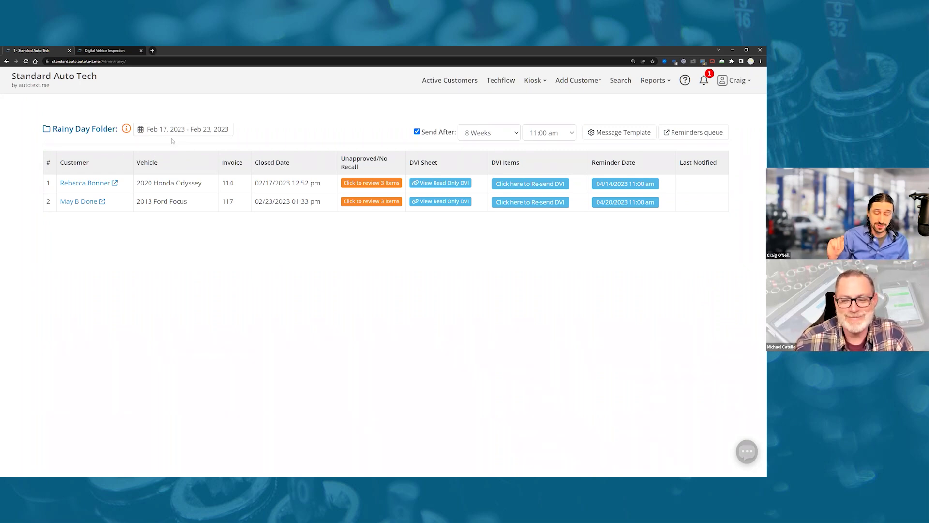
{"action": "left_click", "coordinate": [235, 200]}
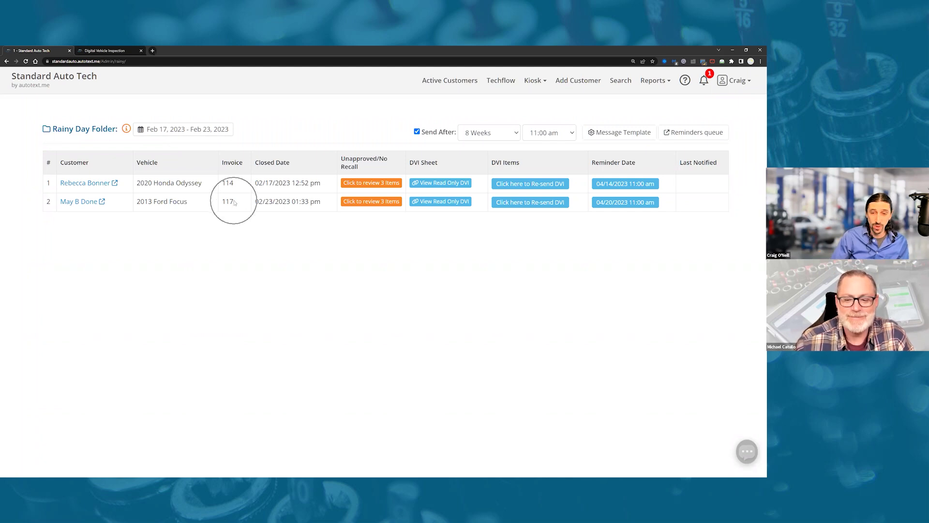
{"action": "left_click", "coordinate": [224, 134]}
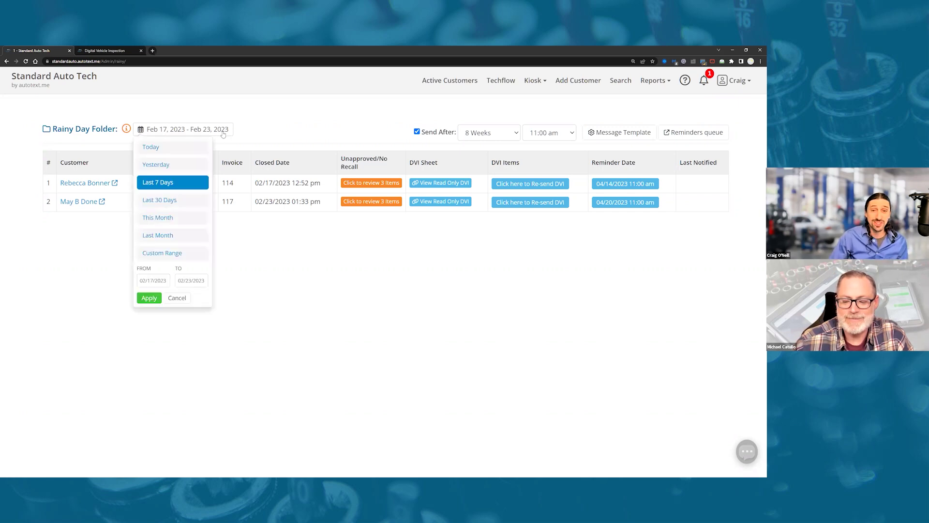
{"action": "left_click", "coordinate": [176, 236]}
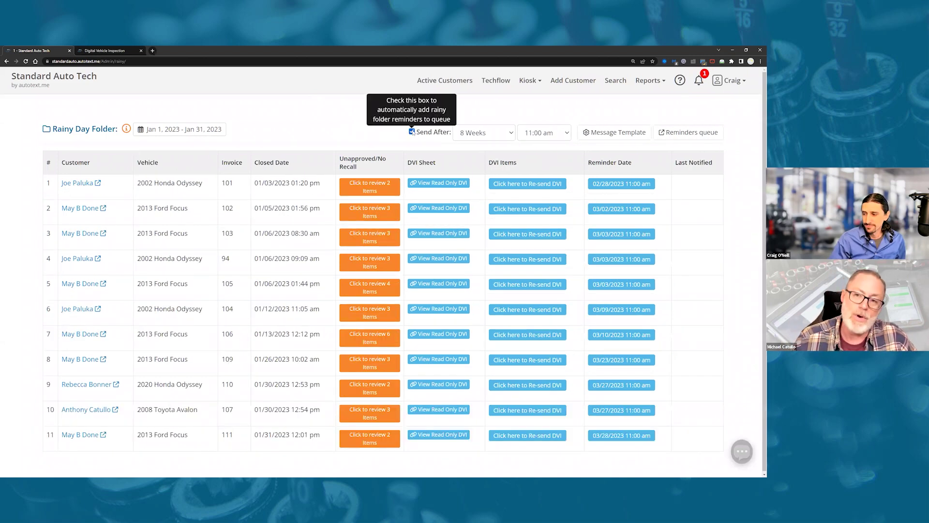
Turn off automatic queuing of rainy day reminders and set the folder's date range to Last 7 Days
{"action": "left_click", "coordinate": [412, 132]}
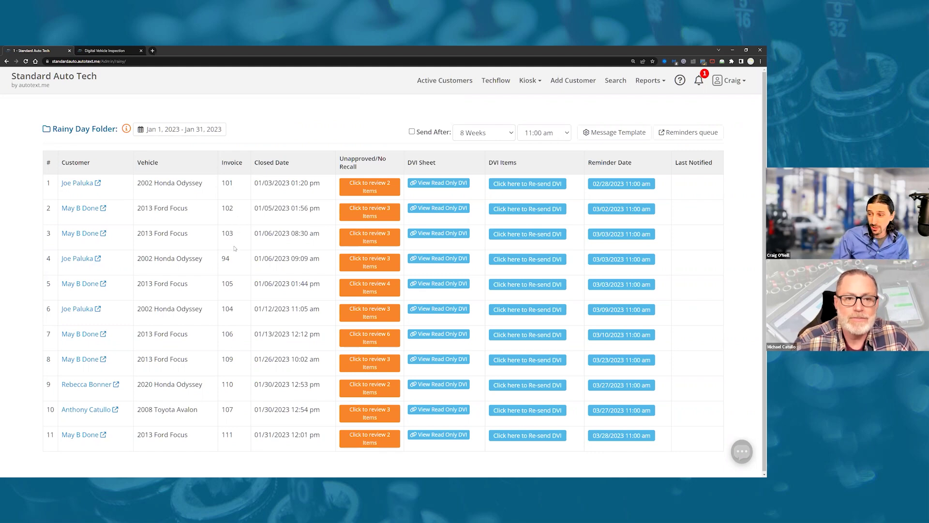
{"action": "left_click", "coordinate": [192, 129]}
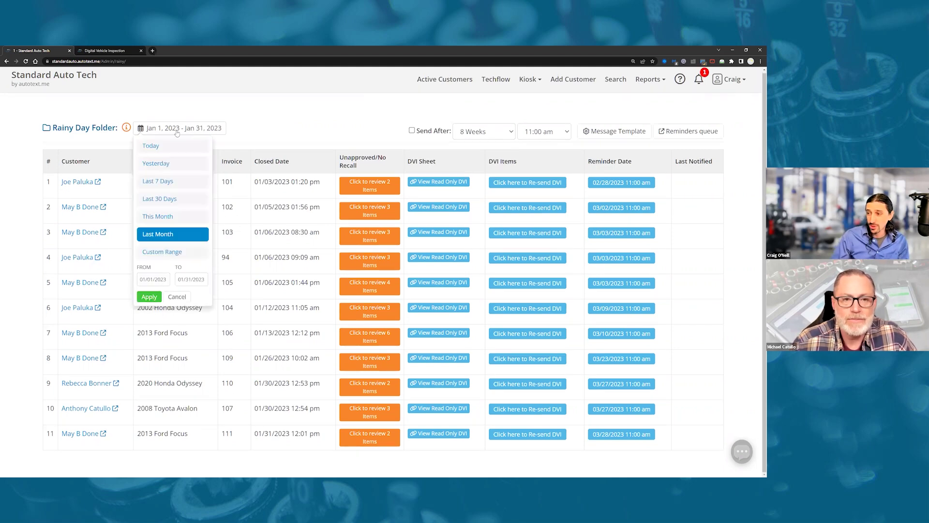
{"action": "left_click", "coordinate": [177, 182]}
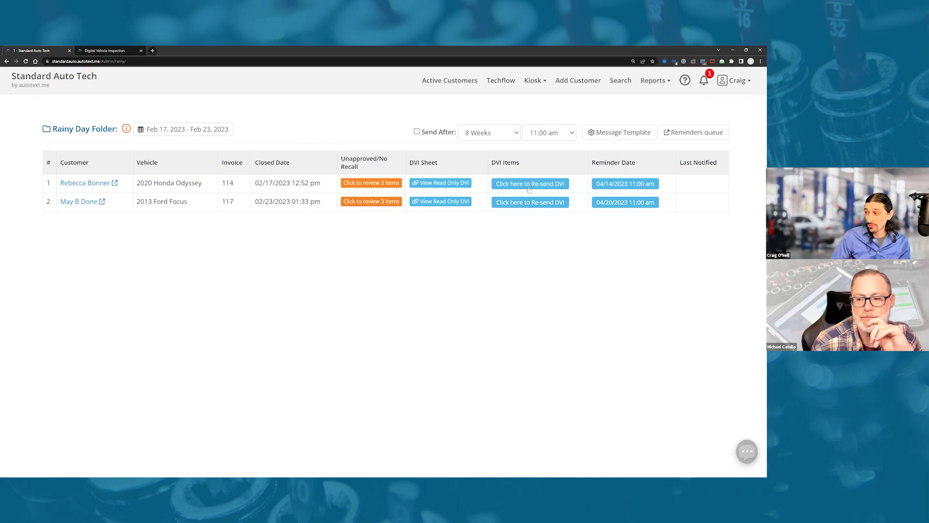
Look over the 2020 Honda Odyssey's scheduled reminder message and its immediate DVI re-send form, closing each without sending
{"action": "left_click", "coordinate": [630, 186]}
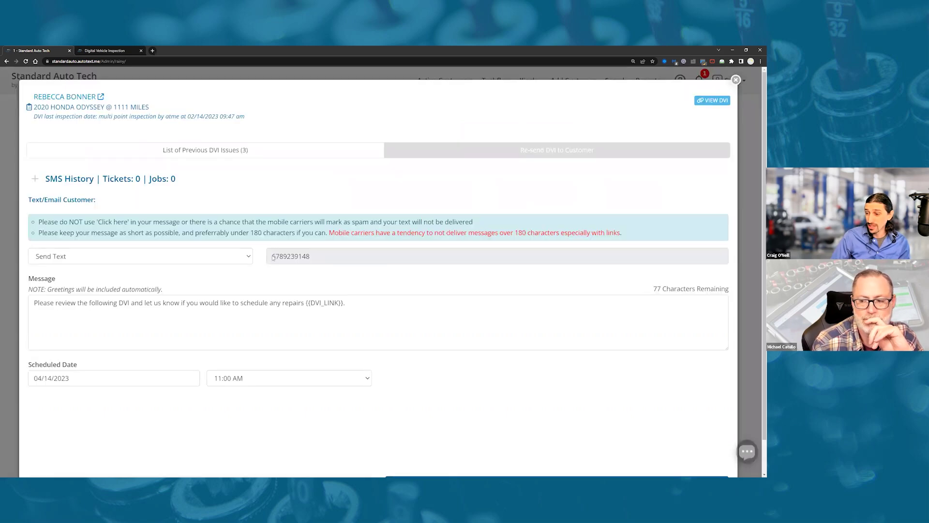
{"action": "left_click", "coordinate": [736, 80]}
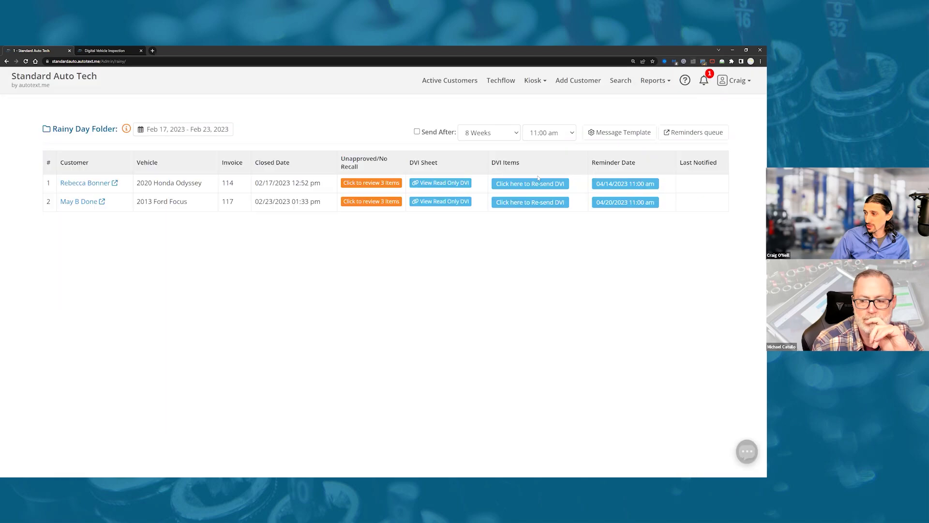
{"action": "left_click", "coordinate": [523, 185]}
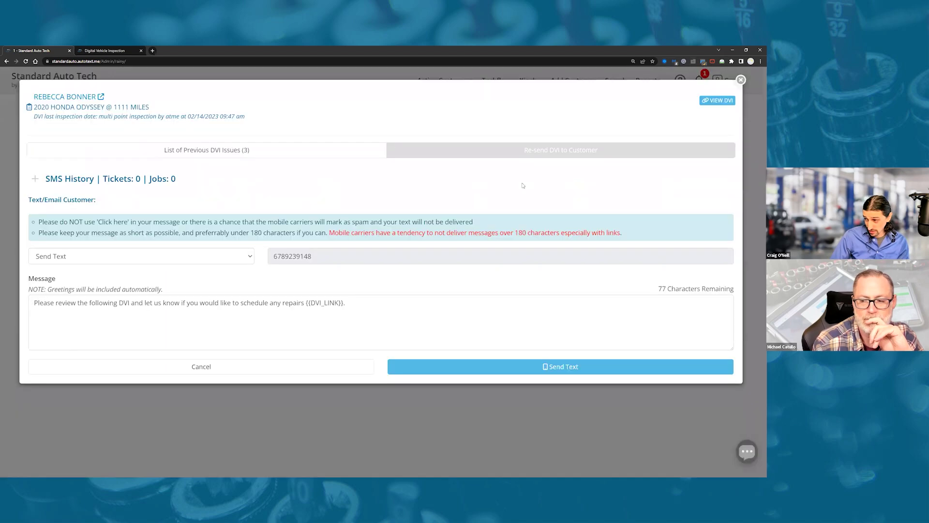
{"action": "left_click", "coordinate": [741, 79]}
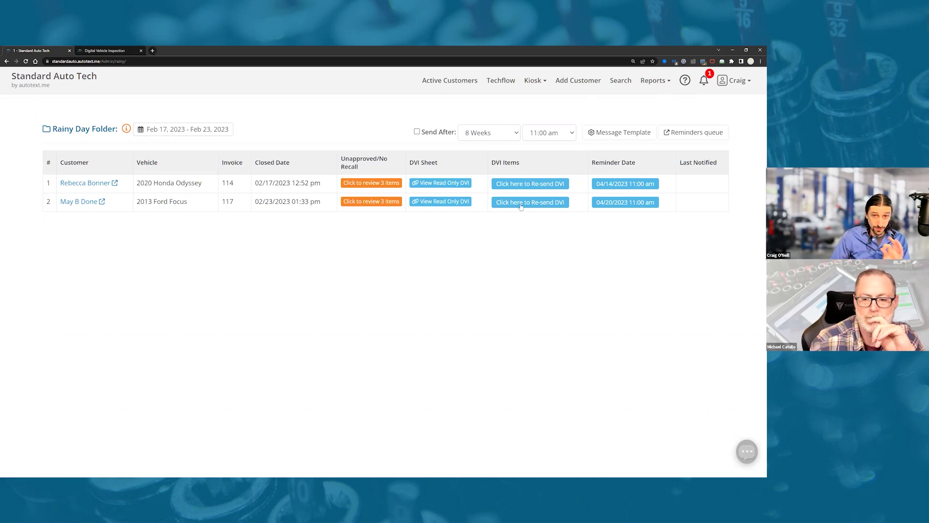
Review the 2020 Honda Odyssey's list of unapproved DVI issues and close it
{"action": "left_click", "coordinate": [373, 188]}
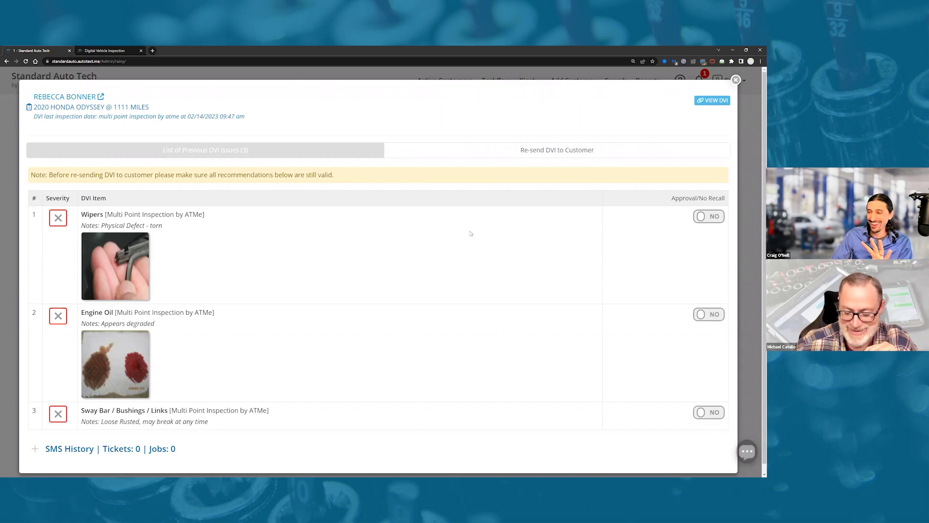
{"action": "scroll", "coordinate": [439, 273], "scroll_direction": "down", "scroll_amount": 1}
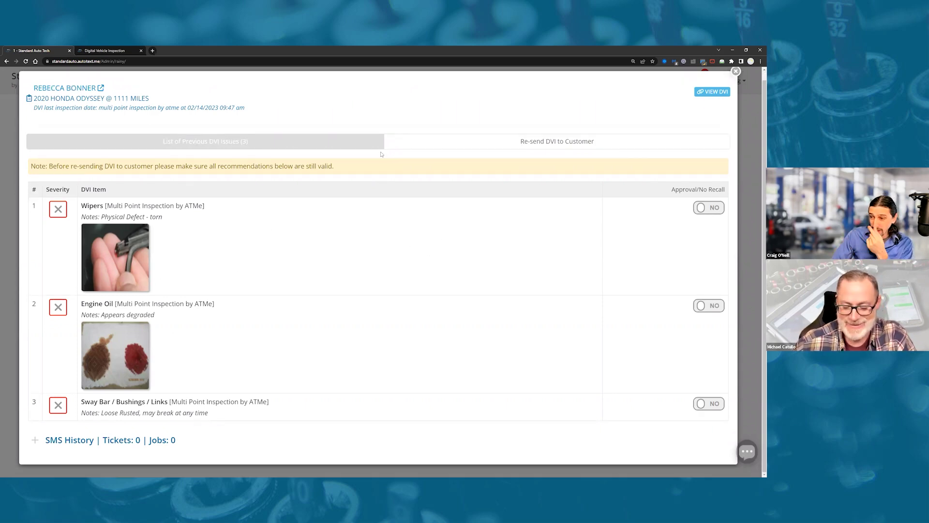
{"action": "left_click", "coordinate": [736, 72]}
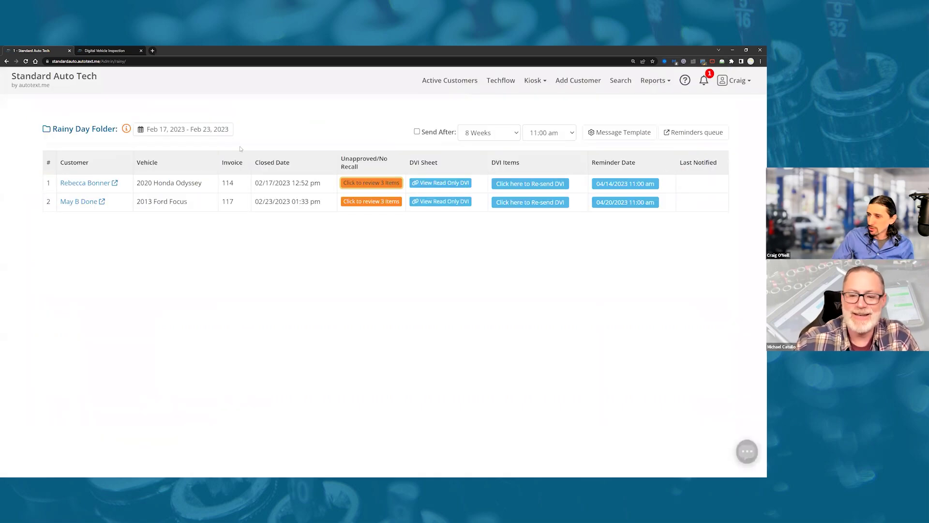
Approve the Differential Fluid item in the 2013 Ford Focus's list of previous DVI issues
{"action": "left_click", "coordinate": [361, 200]}
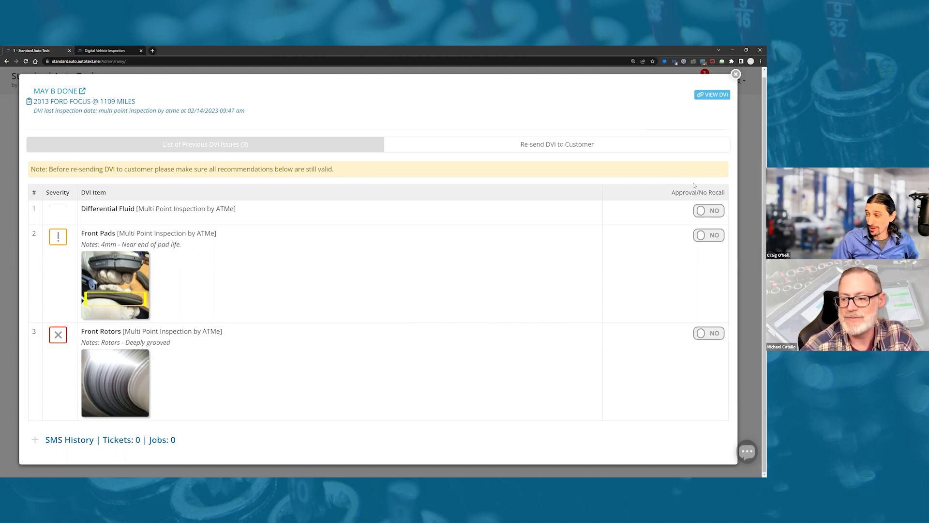
{"action": "left_click", "coordinate": [702, 212]}
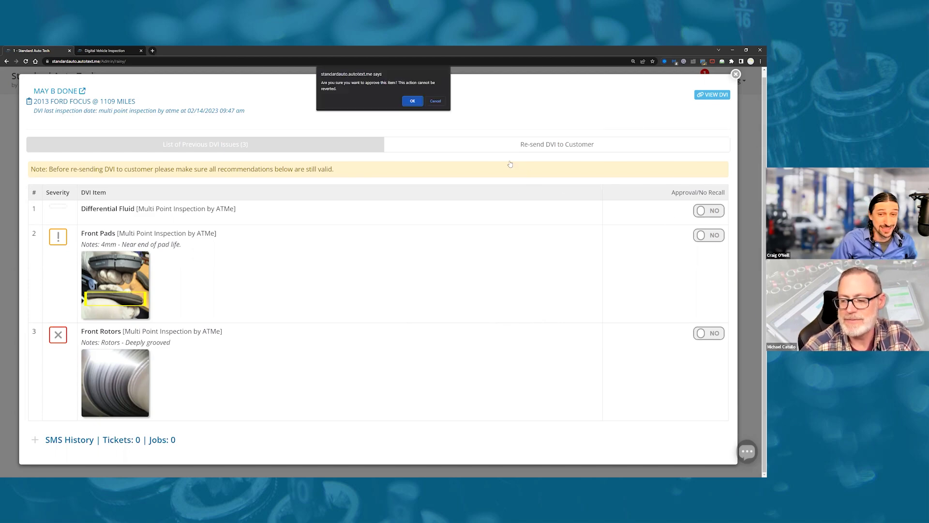
{"action": "left_click", "coordinate": [414, 102]}
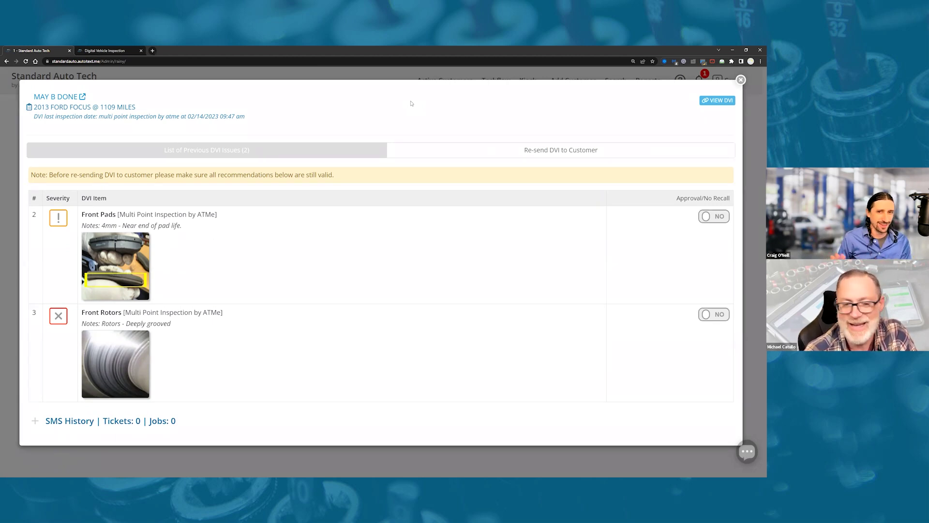
Look over the 2013 Ford Focus's DVI re-send form, go back to its issues list and expand the SMS history
{"action": "left_click", "coordinate": [507, 151]}
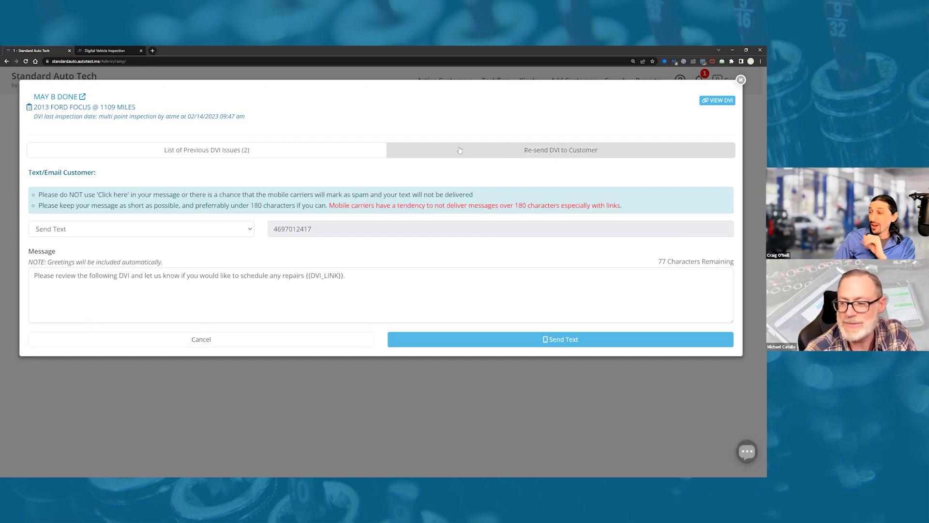
{"action": "left_click", "coordinate": [363, 151]}
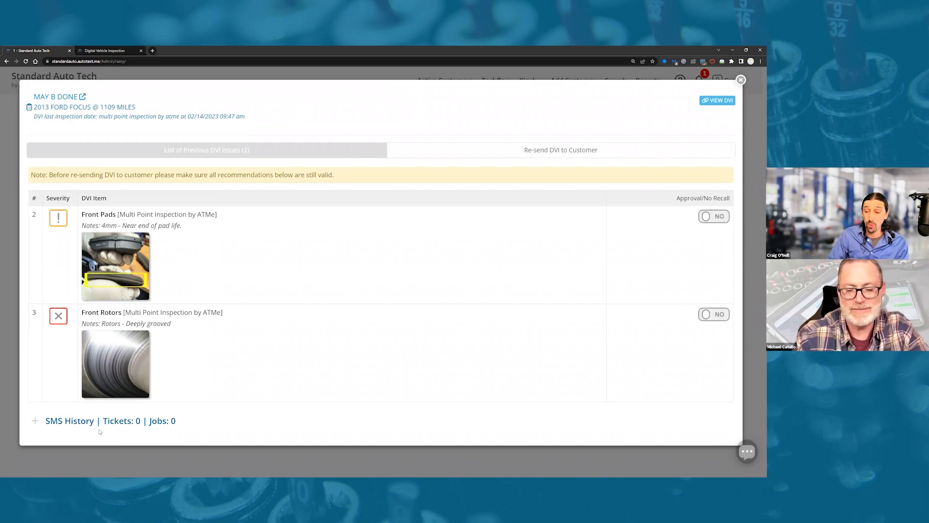
{"action": "left_click", "coordinate": [83, 421]}
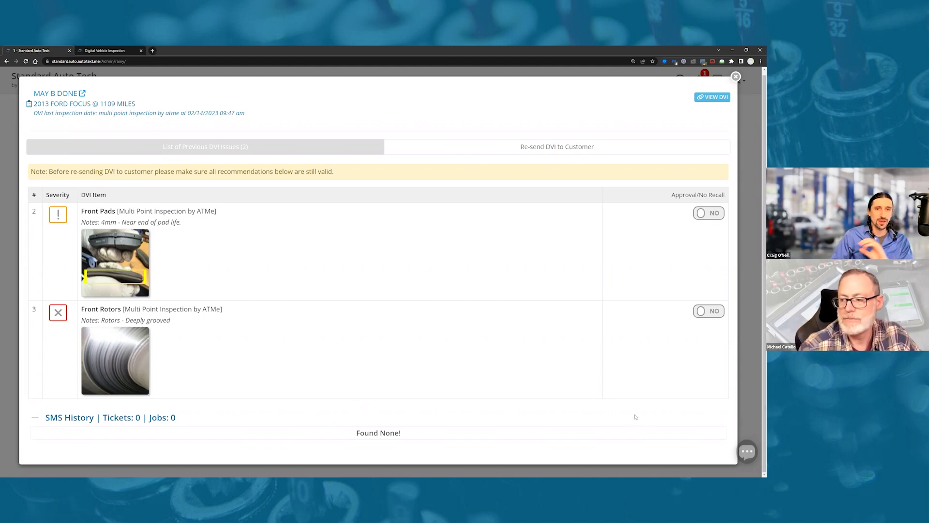
Set the 2013 Ford Focus's DVI re-send method to Send Text & Email and activate the email subject for editing
{"action": "left_click", "coordinate": [467, 149]}
{"action": "left_click", "coordinate": [466, 148]}
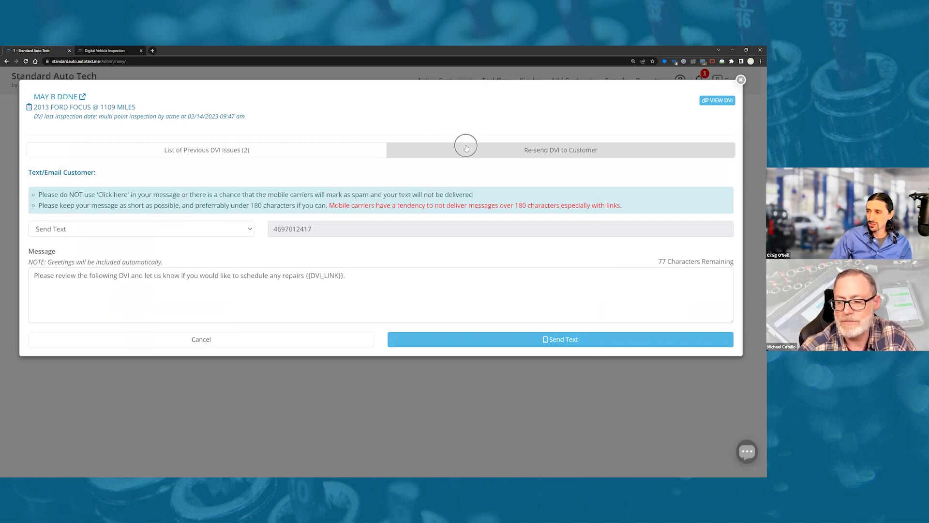
{"action": "left_click", "coordinate": [196, 232]}
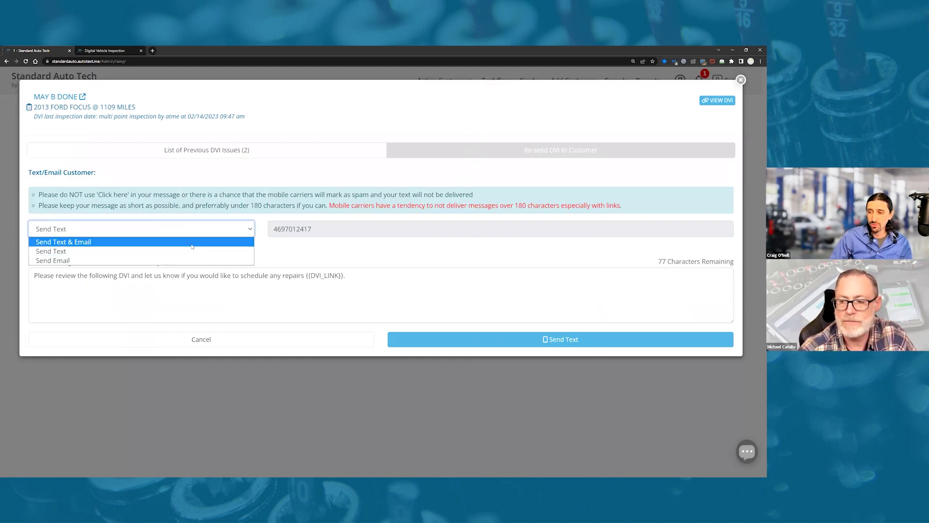
{"action": "left_click", "coordinate": [199, 240]}
{"action": "left_click", "coordinate": [35, 265]}
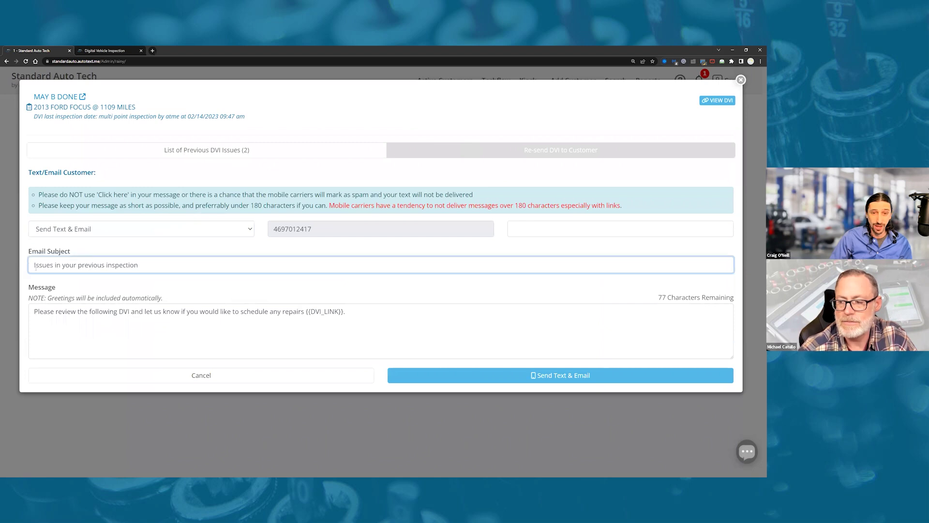
Set the 2013 Ford Focus's DVI re-send method to Send Text
{"action": "left_click", "coordinate": [180, 233]}
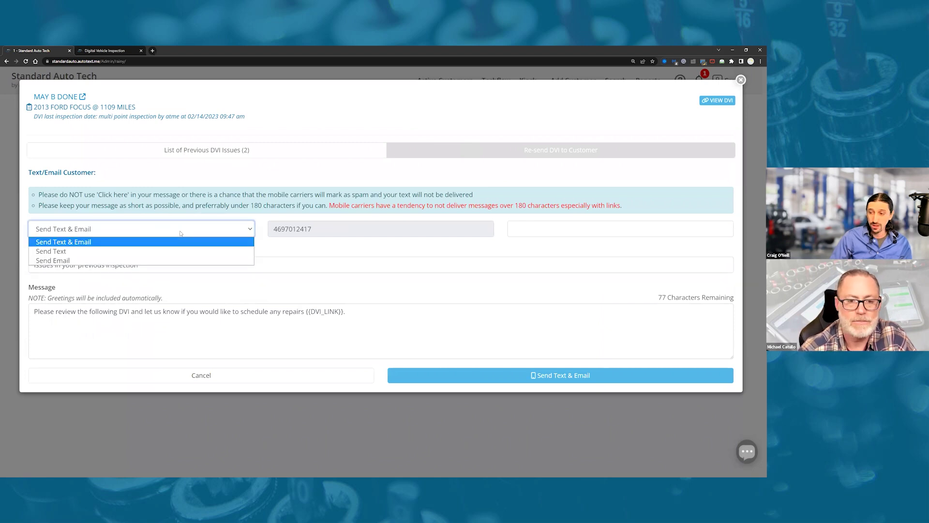
{"action": "left_click", "coordinate": [116, 251]}
{"action": "key", "text": "alt+Down"}
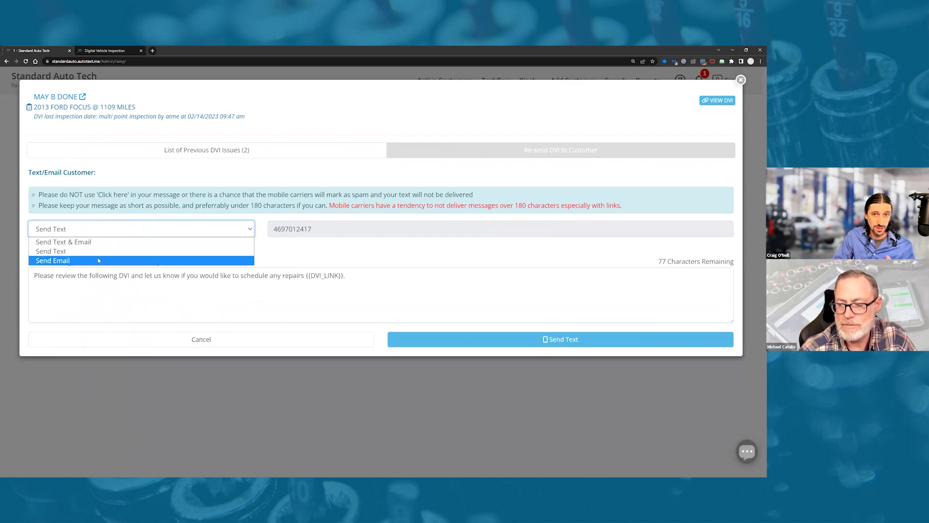
{"action": "left_click", "coordinate": [128, 251]}
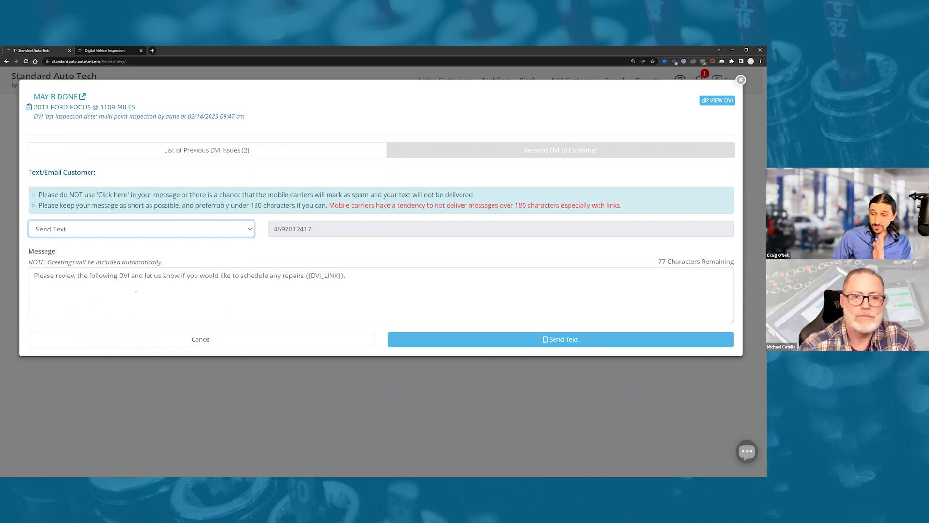
Check the message's DVI link placeholder, send the text to the 2013 Ford Focus's customer and close the re-send form
{"action": "left_click", "coordinate": [135, 289]}
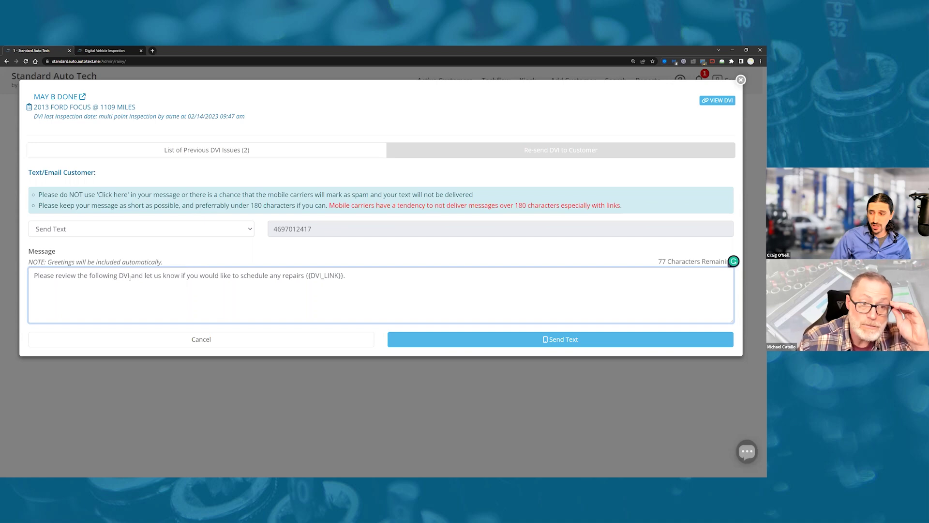
{"action": "left_click_drag", "start_coordinate": [35, 275], "coordinate": [351, 277]}
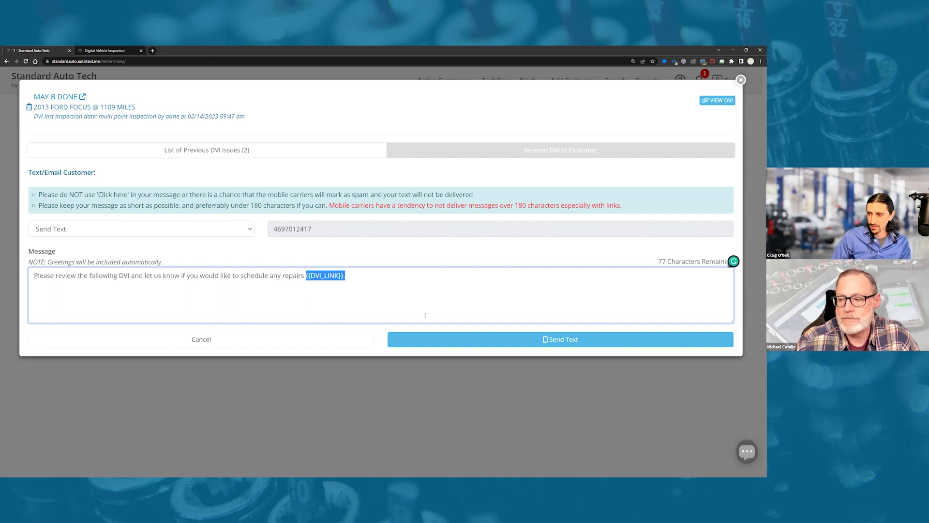
{"action": "left_click", "coordinate": [401, 299]}
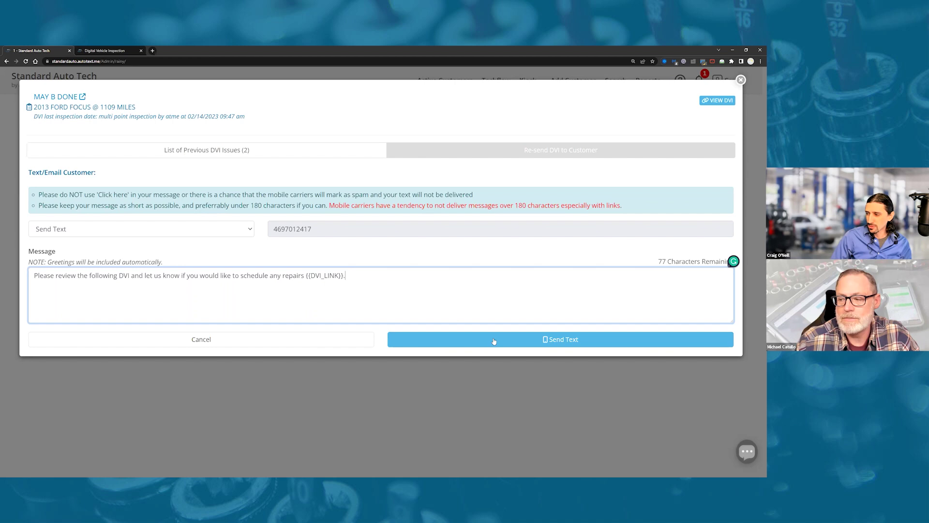
{"action": "left_click", "coordinate": [493, 342]}
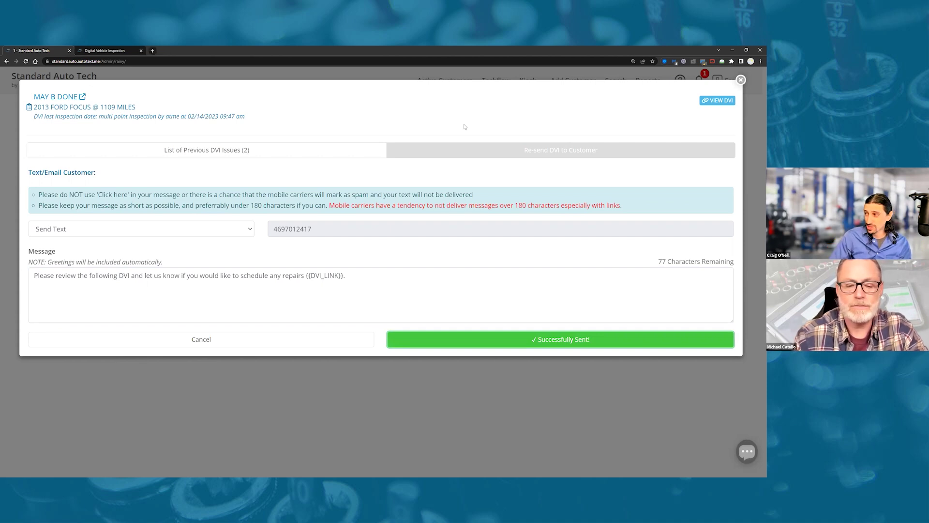
{"action": "left_click", "coordinate": [741, 80]}
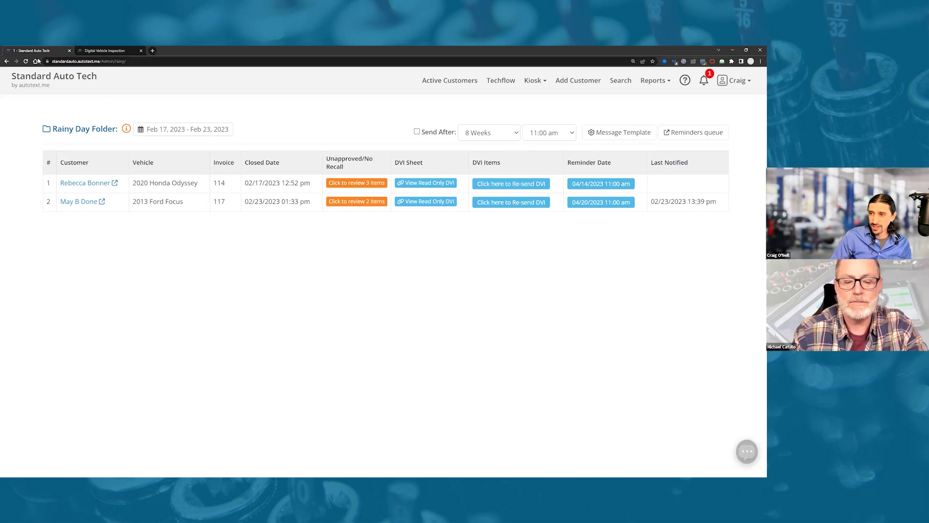
Open the active customers dashboard in a new tab and show the 2013 Ford Focus customer's conversation in Text Manager
{"action": "right_click", "coordinate": [42, 78]}
{"action": "left_click", "coordinate": [58, 84]}
{"action": "key", "text": "ctrl+3"}
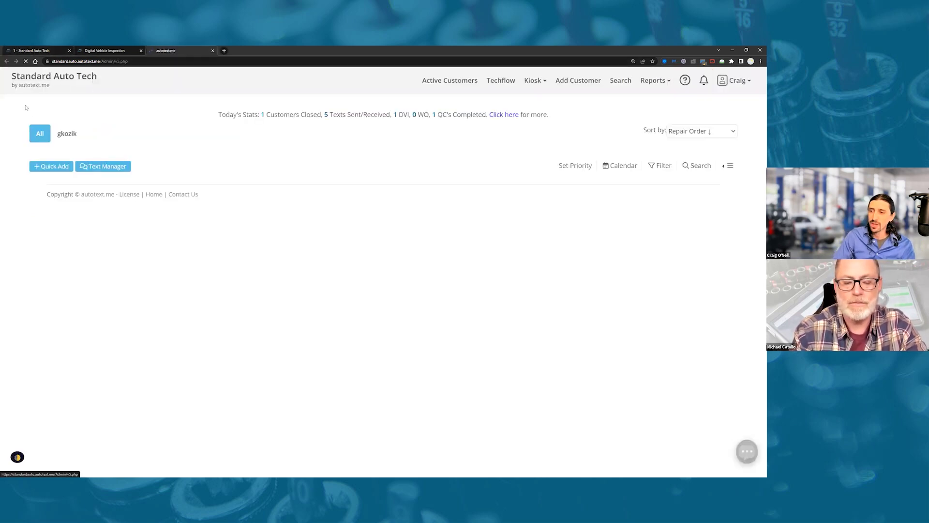
{"action": "left_click", "coordinate": [109, 166]}
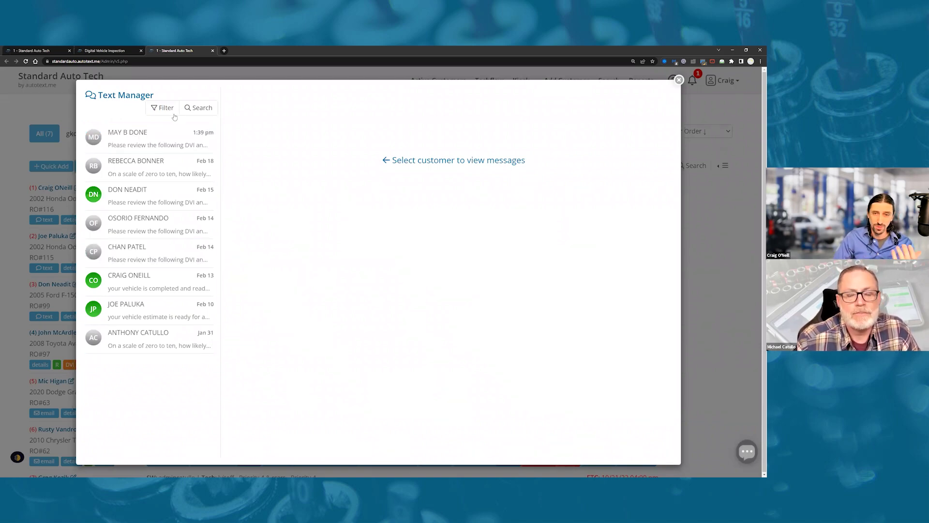
{"action": "left_click", "coordinate": [160, 137]}
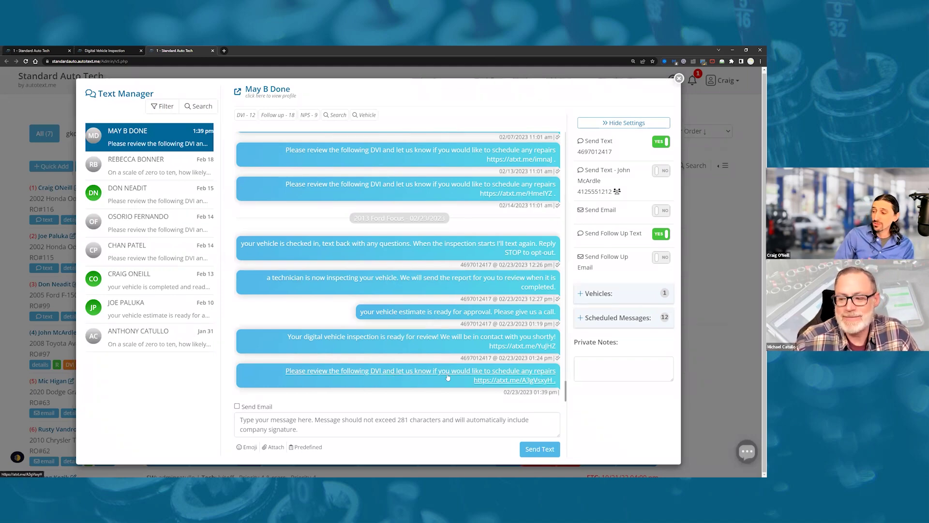
Open the DVI link from the conversation's latest message in a new tab and switch to the report
{"action": "right_click", "coordinate": [507, 378]}
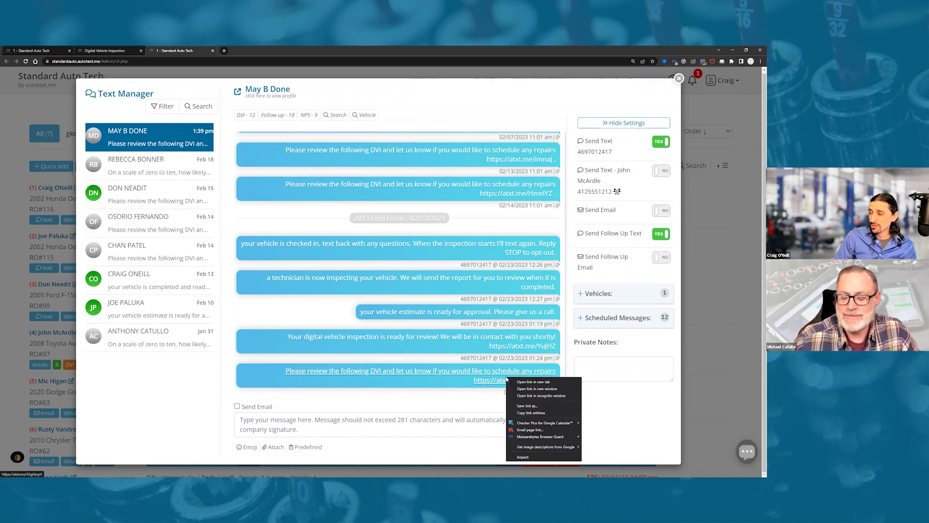
{"action": "left_click", "coordinate": [533, 382]}
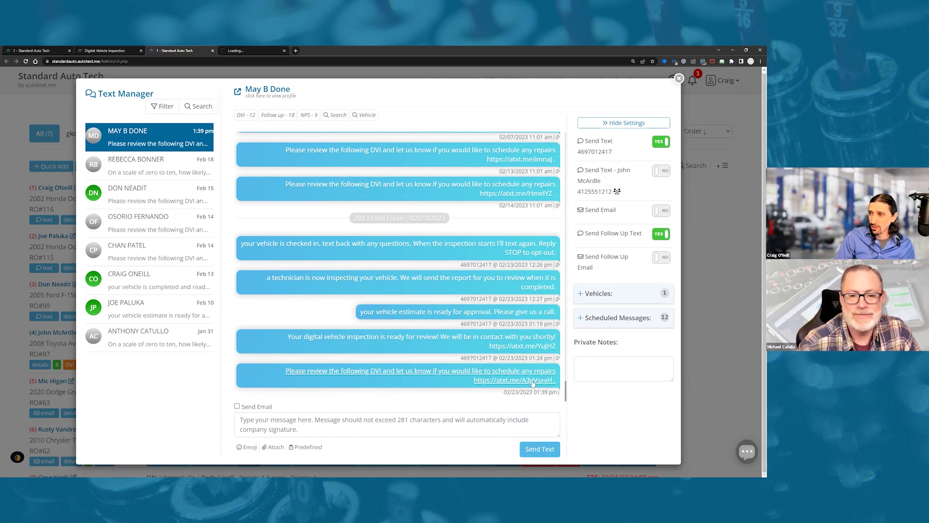
{"action": "left_click", "coordinate": [241, 51]}
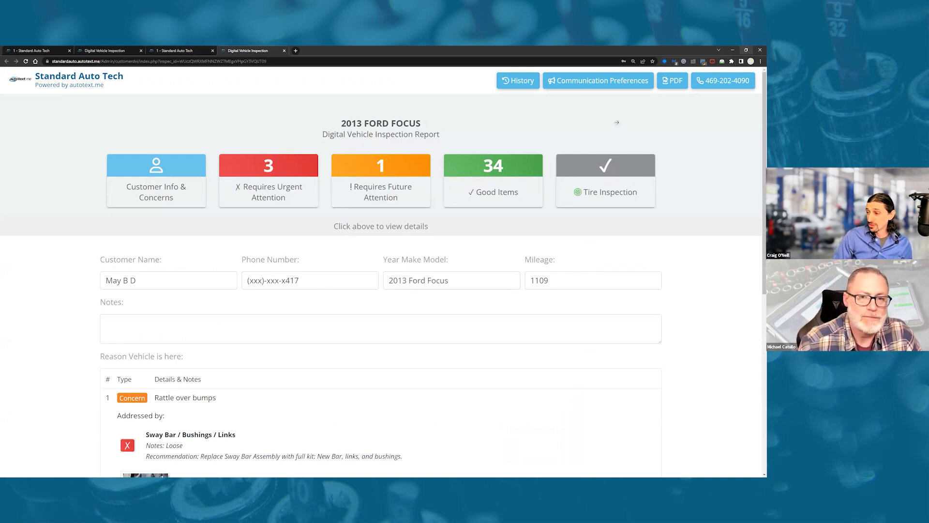
Look over the 2013 Ford Focus's inspection report in a narrow, phone-sized browser window, then maximize the window again
{"action": "left_click", "coordinate": [746, 50]}
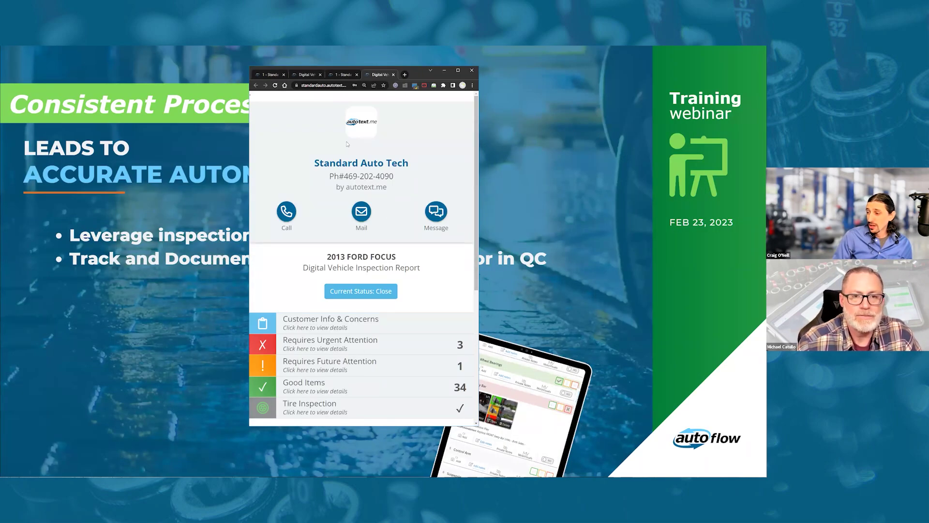
{"action": "scroll", "coordinate": [349, 145], "scroll_direction": "down", "scroll_amount": 3}
{"action": "scroll", "coordinate": [344, 154], "scroll_direction": "down", "scroll_amount": 3}
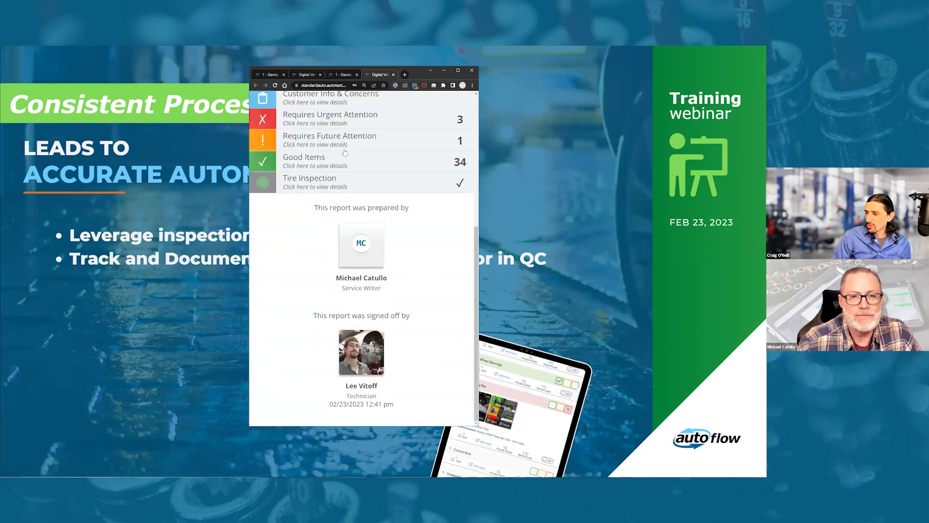
{"action": "scroll", "coordinate": [344, 154], "scroll_direction": "up", "scroll_amount": 5}
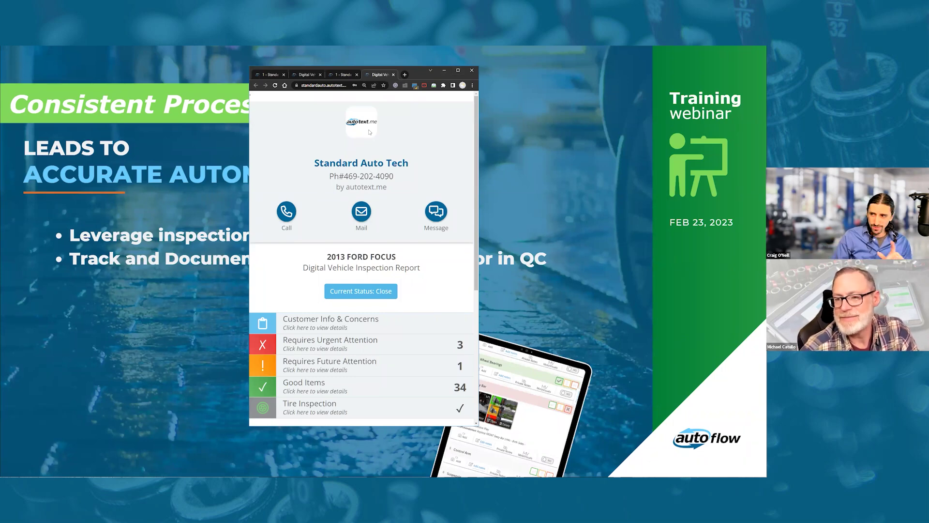
{"action": "left_click", "coordinate": [458, 71]}
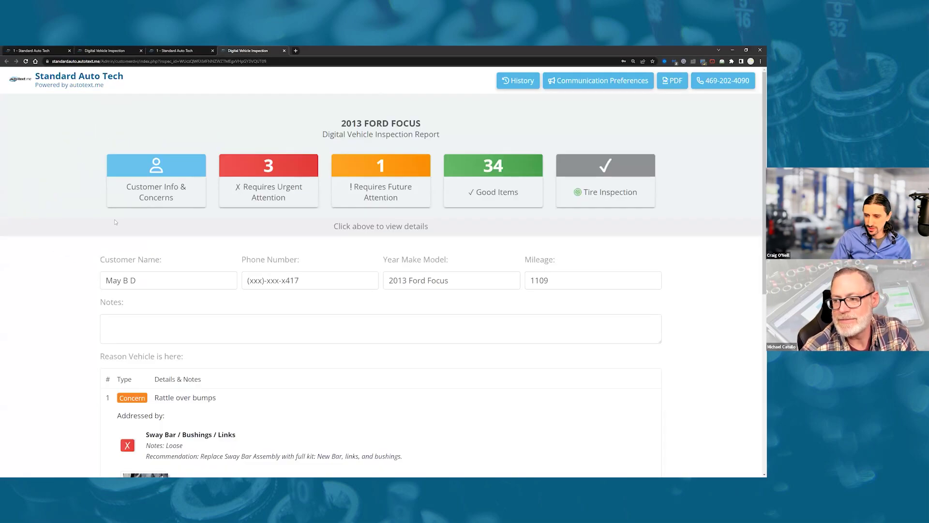
Return to the Rainy Day Folder and open Company Setup in a new tab
{"action": "left_click", "coordinate": [36, 50]}
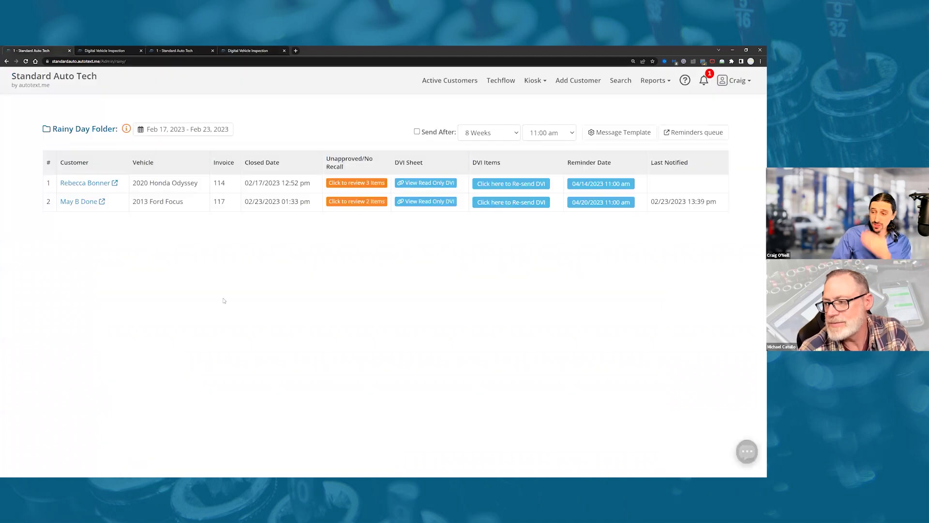
{"action": "left_click", "coordinate": [745, 82]}
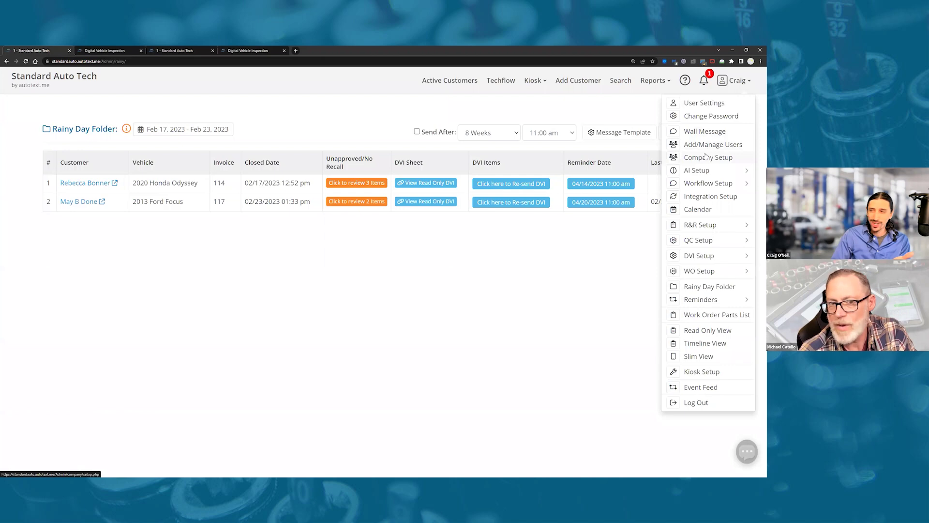
{"action": "right_click", "coordinate": [706, 157]}
{"action": "left_click", "coordinate": [716, 158]}
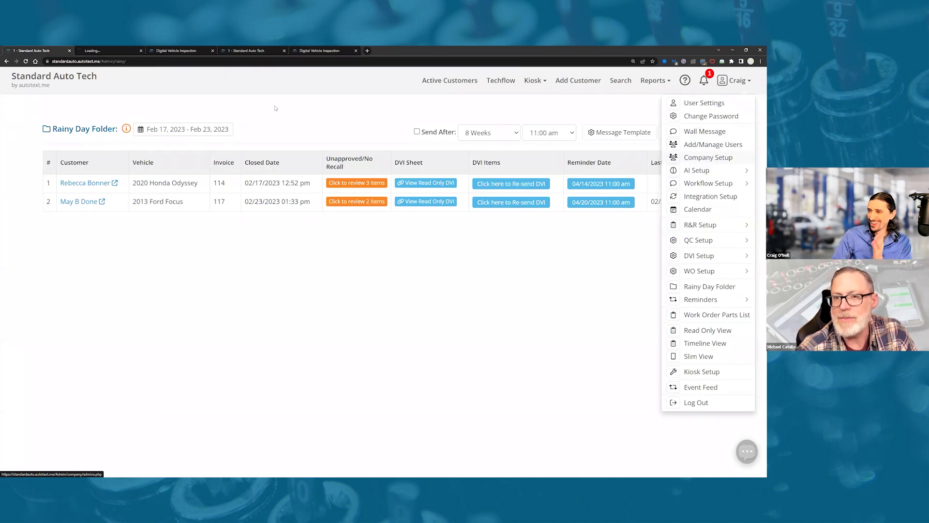
{"action": "left_click", "coordinate": [105, 50]}
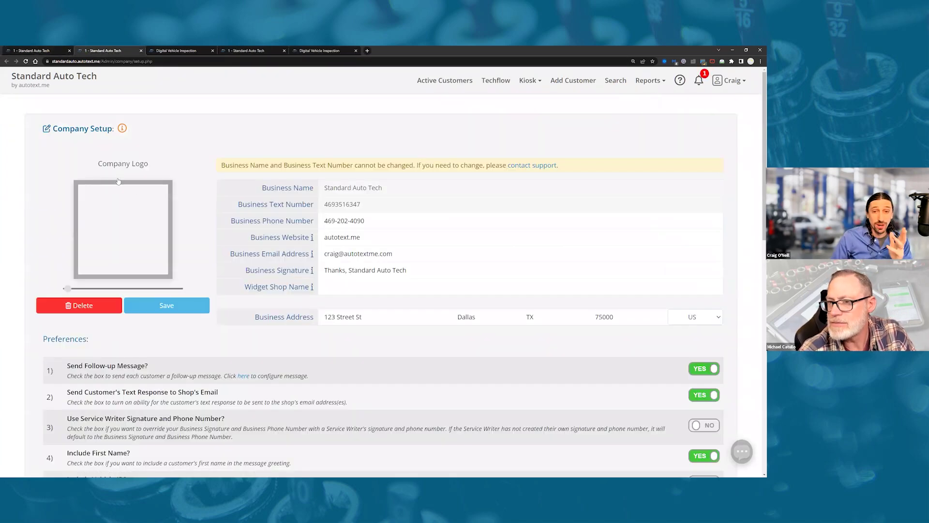
Set the Appointment Link in Company Setup's Other section to the kiosk scheduler
{"action": "scroll", "coordinate": [223, 265], "scroll_direction": "down", "scroll_amount": 4}
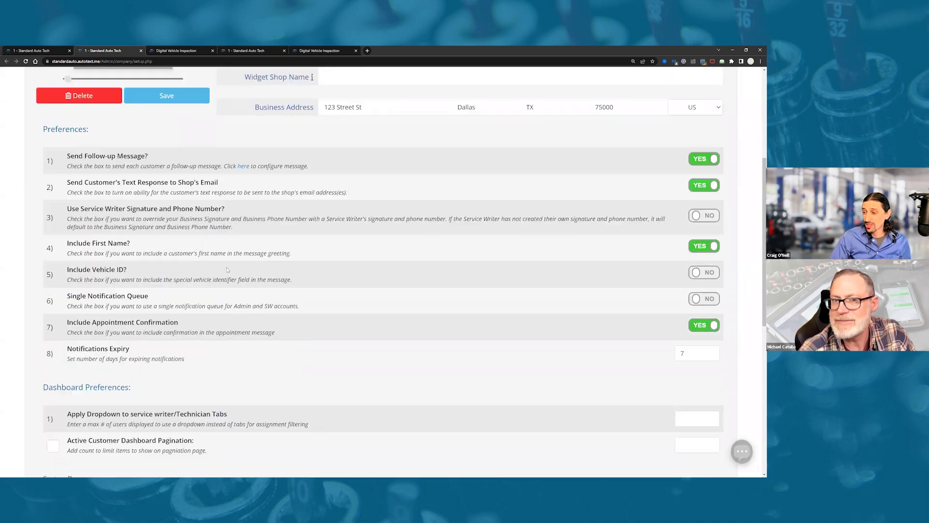
{"action": "scroll", "coordinate": [223, 265], "scroll_direction": "down", "scroll_amount": 7}
{"action": "left_click", "coordinate": [636, 407]}
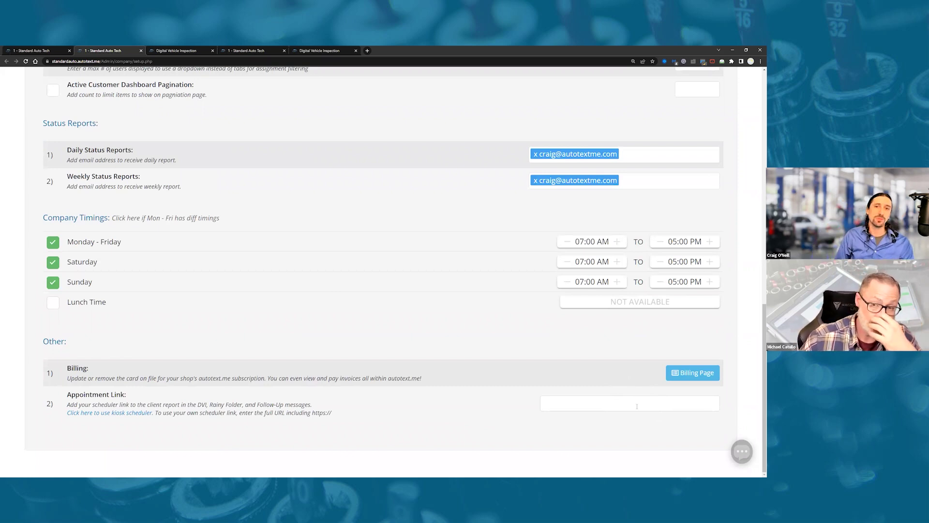
{"action": "left_click", "coordinate": [638, 403]}
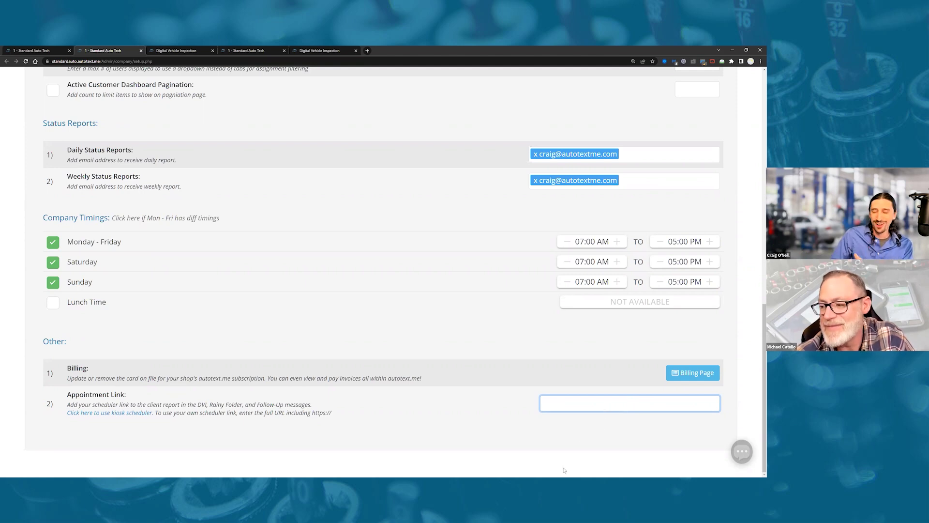
{"action": "left_click", "coordinate": [110, 417]}
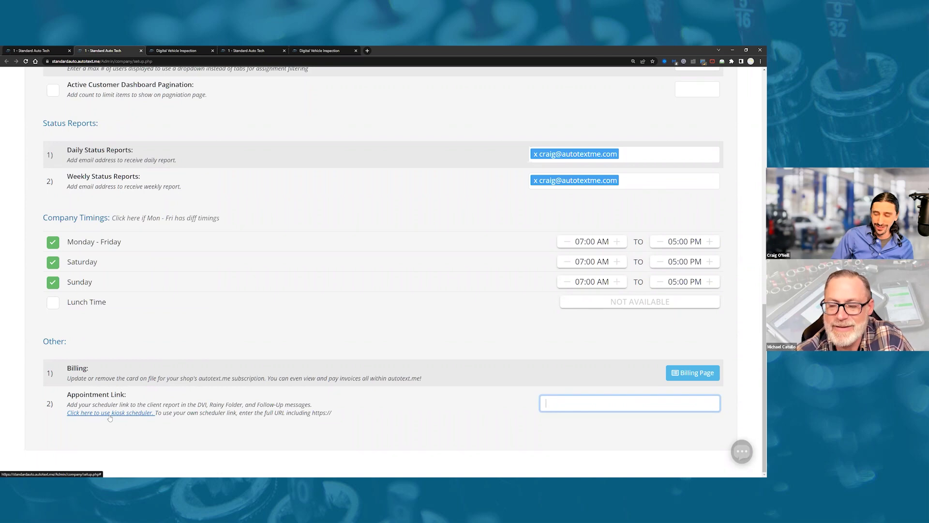
{"action": "left_click", "coordinate": [109, 415]}
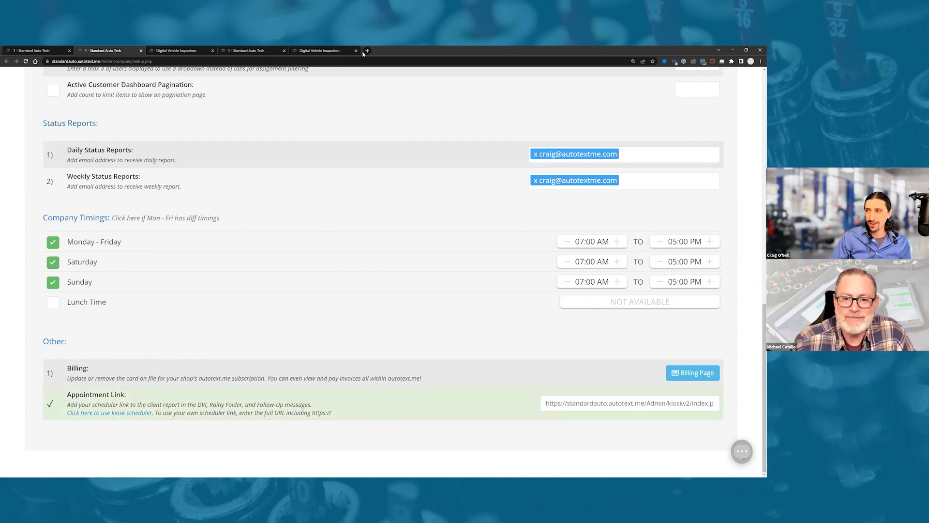
Reload the 2013 Ford Focus's inspection report and check its Schedule Appointment option
{"action": "left_click", "coordinate": [331, 49]}
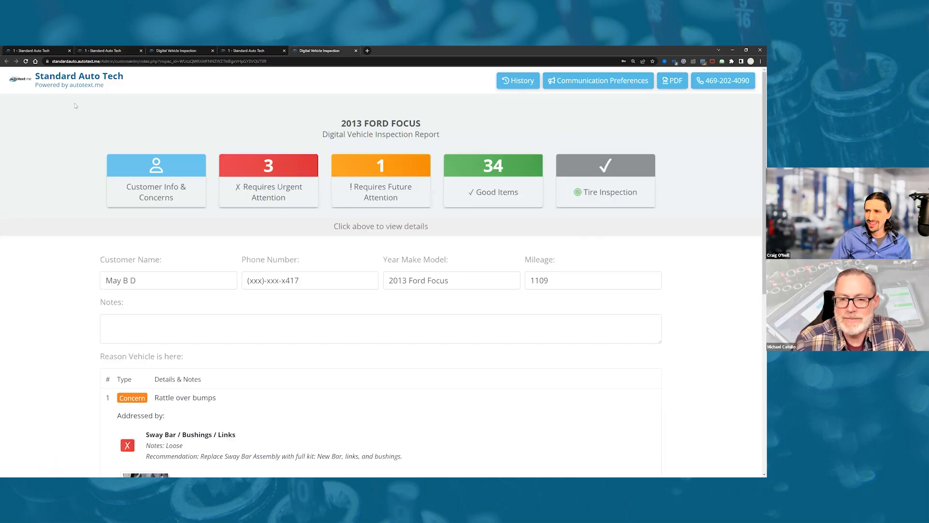
{"action": "left_click", "coordinate": [26, 62]}
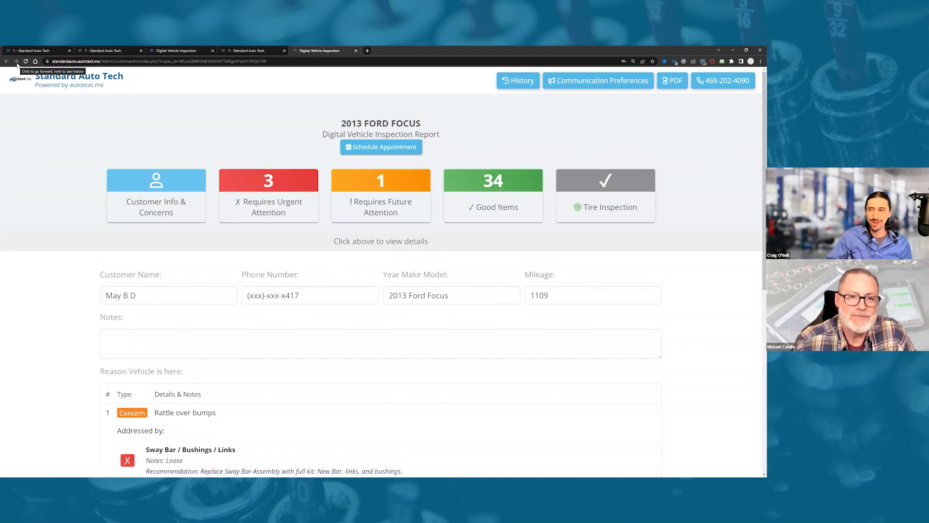
{"action": "left_click", "coordinate": [410, 153]}
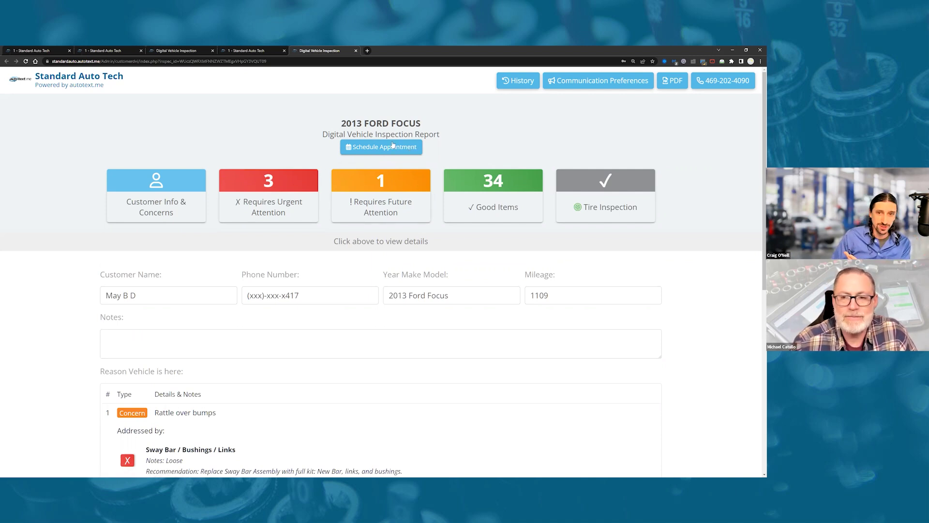
Shrink the browser to phone size, open the report's Schedule Appointment link in a new tab and activate the phone number or email field
{"action": "left_click", "coordinate": [746, 50]}
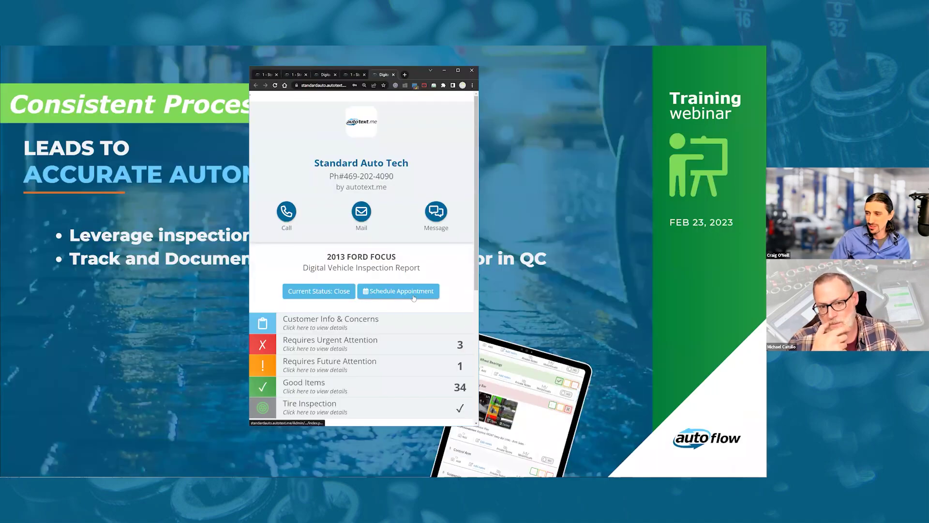
{"action": "left_click", "coordinate": [315, 297]}
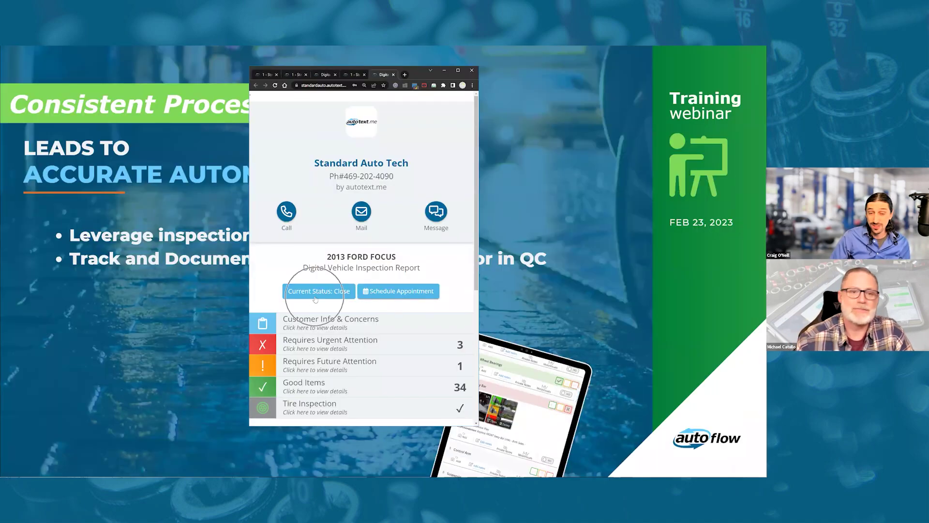
{"action": "left_click", "coordinate": [401, 289]}
{"action": "right_click", "coordinate": [411, 291]}
{"action": "left_click", "coordinate": [413, 294]}
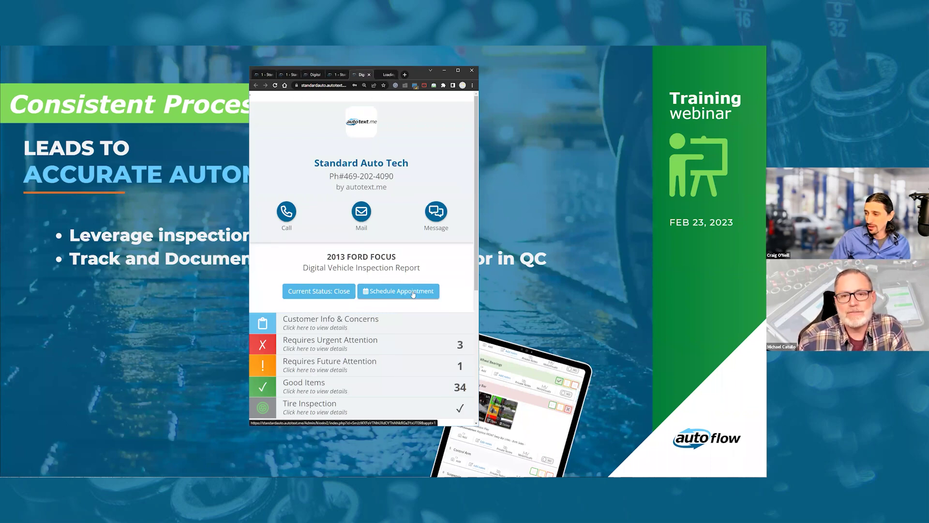
{"action": "left_click", "coordinate": [386, 74]}
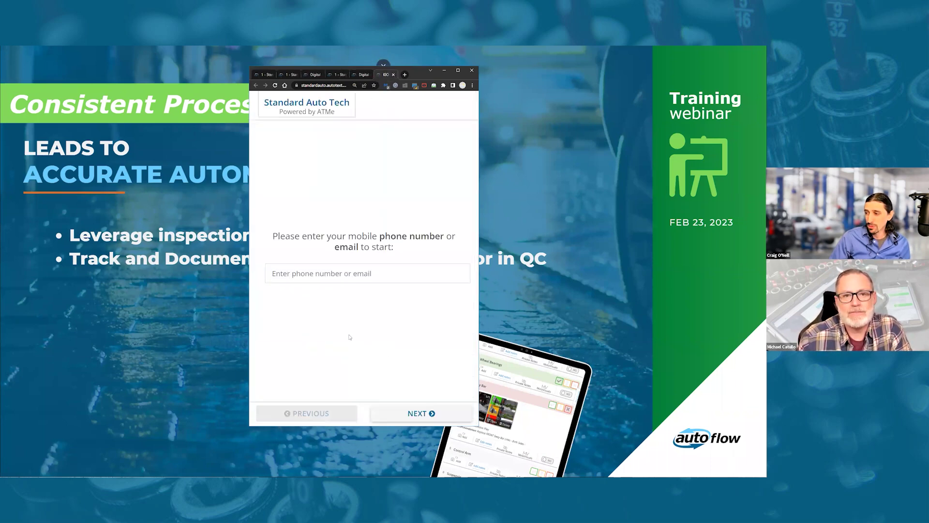
{"action": "left_click", "coordinate": [342, 274]}
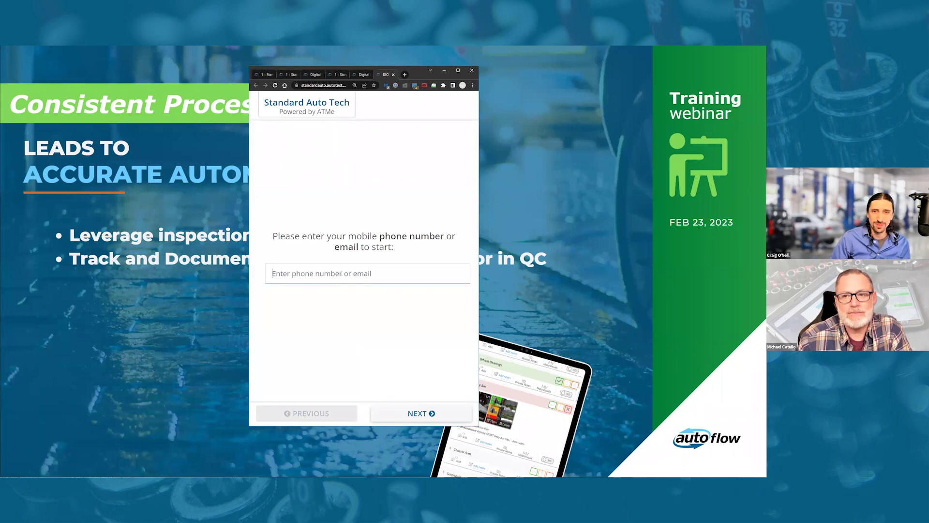
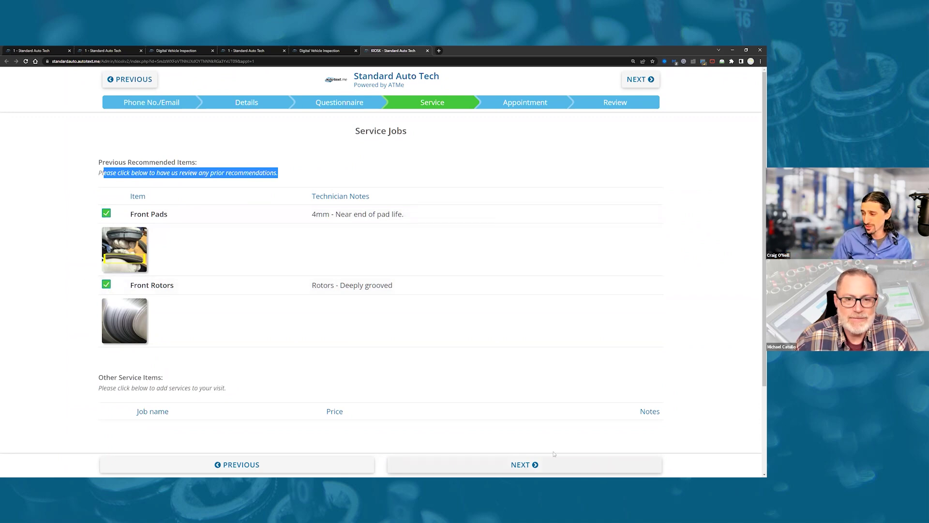
Continue from the service jobs to the appointment calendar and choose Monday, Feb 27, 2023 at 12:00 PM
{"action": "left_click", "coordinate": [586, 469]}
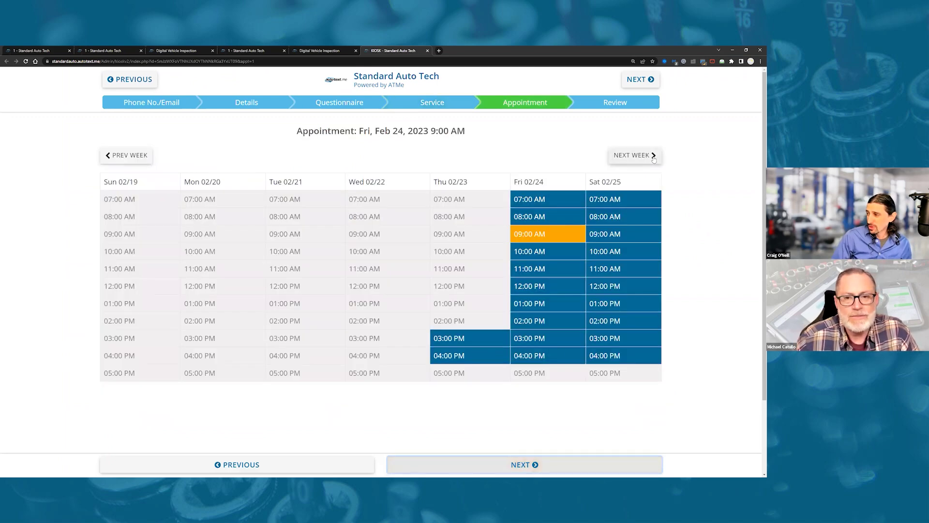
{"action": "left_click", "coordinate": [654, 160]}
{"action": "left_click", "coordinate": [205, 284]}
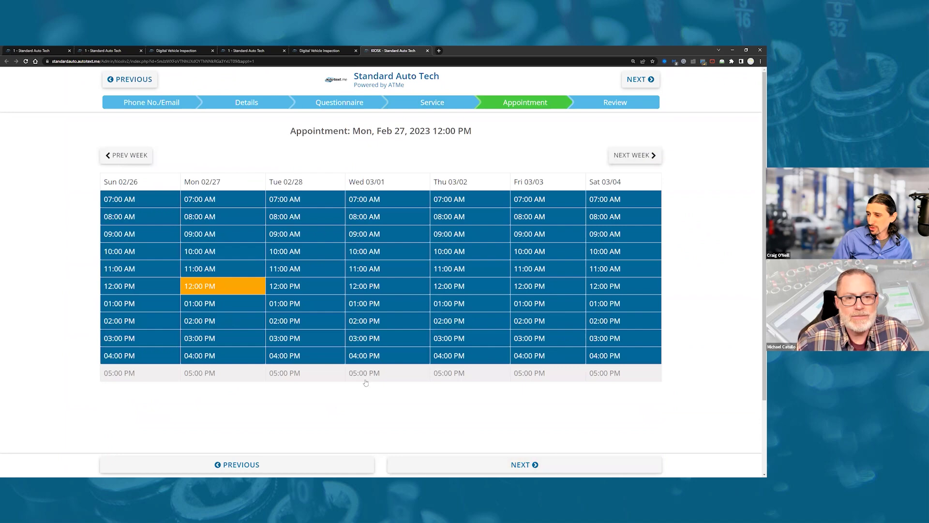
Review the appointment summary with the previous recommendations, and submit the appointment request
{"action": "left_click", "coordinate": [573, 471]}
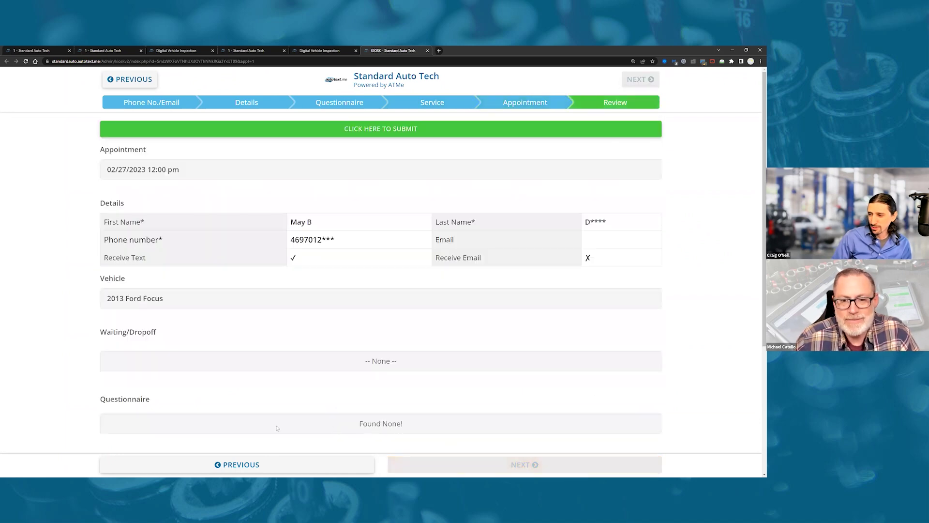
{"action": "scroll", "coordinate": [306, 341], "scroll_direction": "down", "scroll_amount": 3}
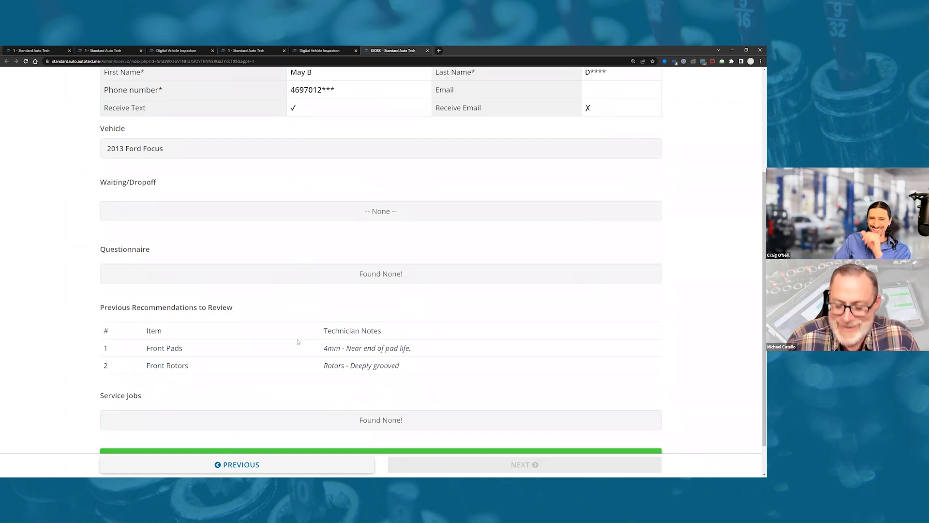
{"action": "scroll", "coordinate": [307, 321], "scroll_direction": "down", "scroll_amount": 1}
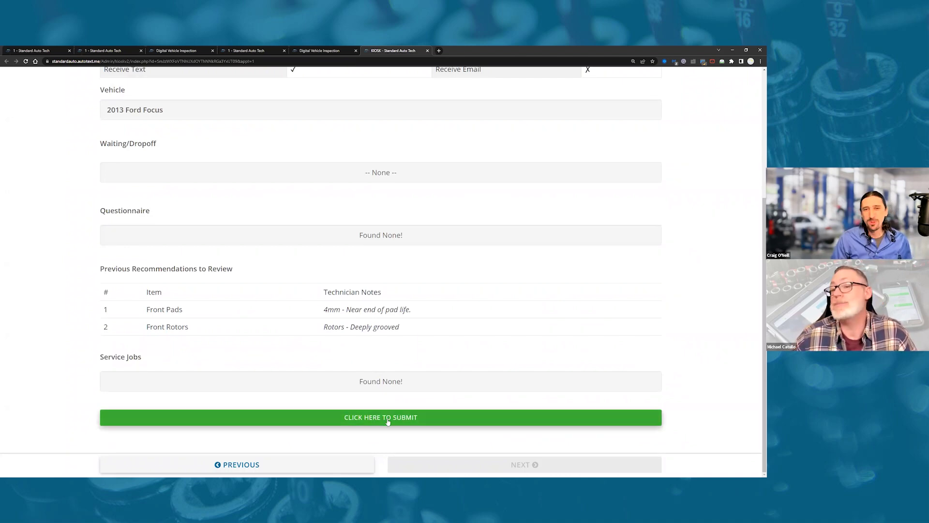
{"action": "left_click", "coordinate": [388, 422]}
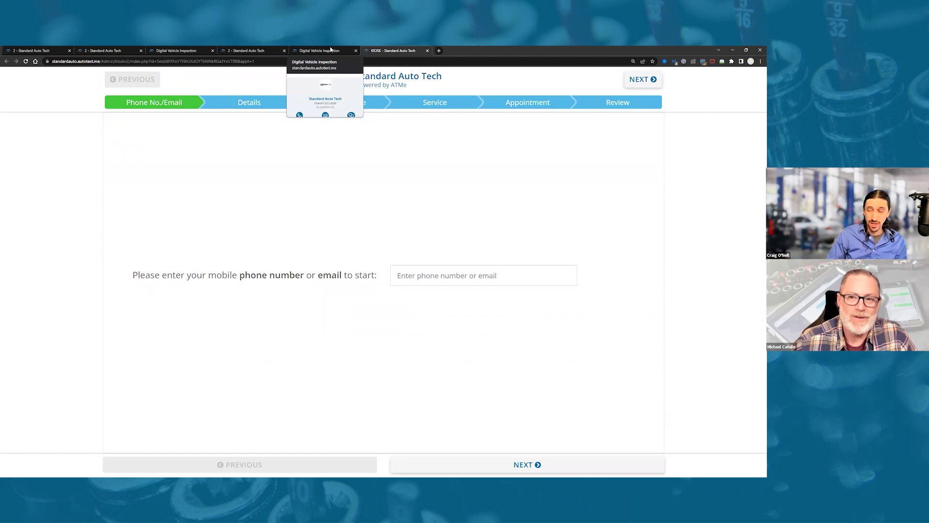
Return to the active customers dashboard and expand Future Scheduled Appointments
{"action": "left_click", "coordinate": [312, 49]}
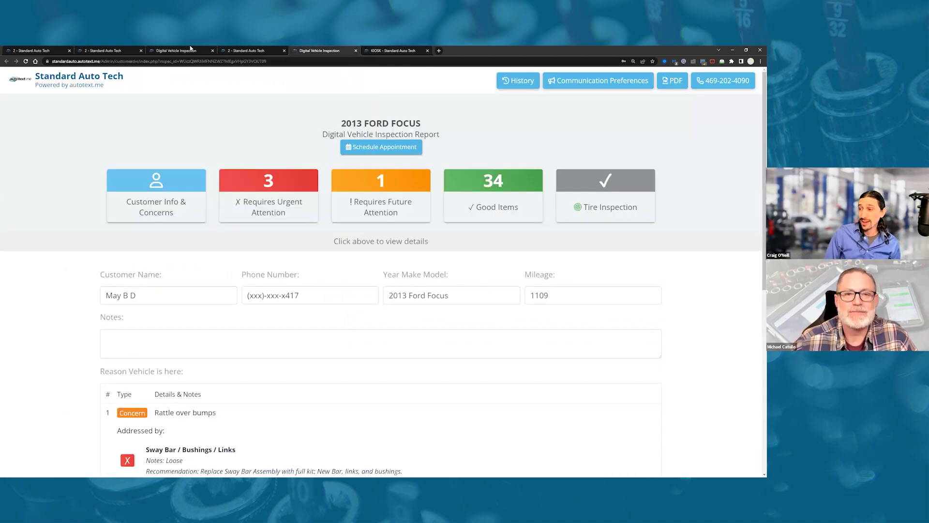
{"action": "left_click", "coordinate": [111, 50]}
{"action": "left_click", "coordinate": [31, 51]}
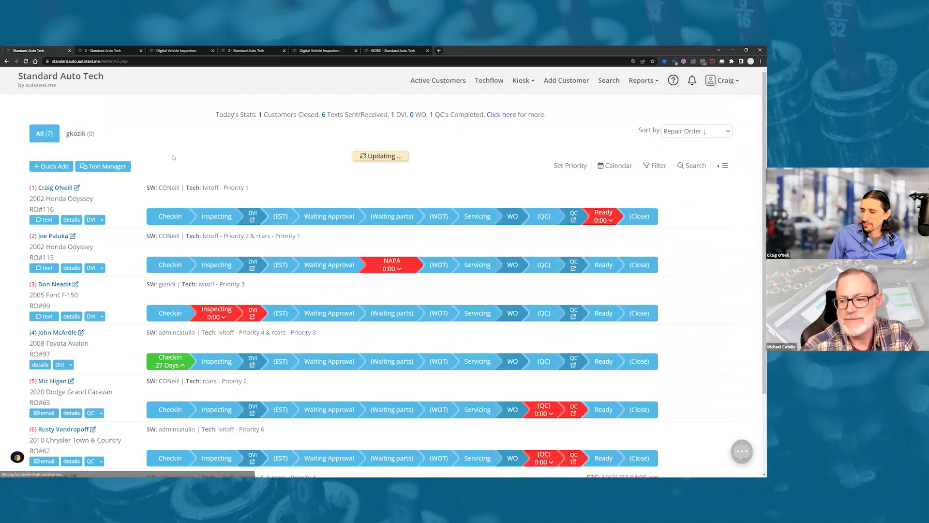
{"action": "scroll", "coordinate": [114, 249], "scroll_direction": "down", "scroll_amount": 2}
{"action": "left_click", "coordinate": [77, 429]}
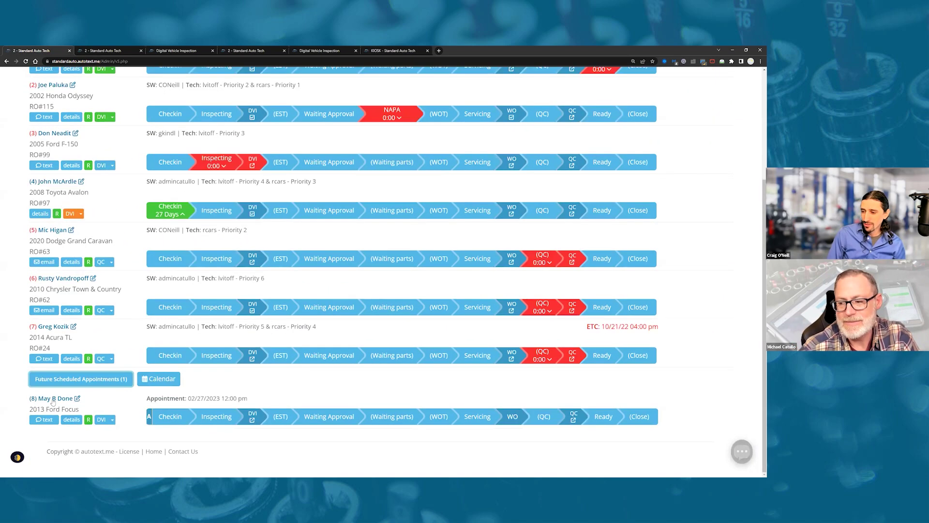
Open the scheduled 2013 Ford Focus's customer details, examine the items marked for review in its kiosk summary, and close both
{"action": "left_click", "coordinate": [73, 419]}
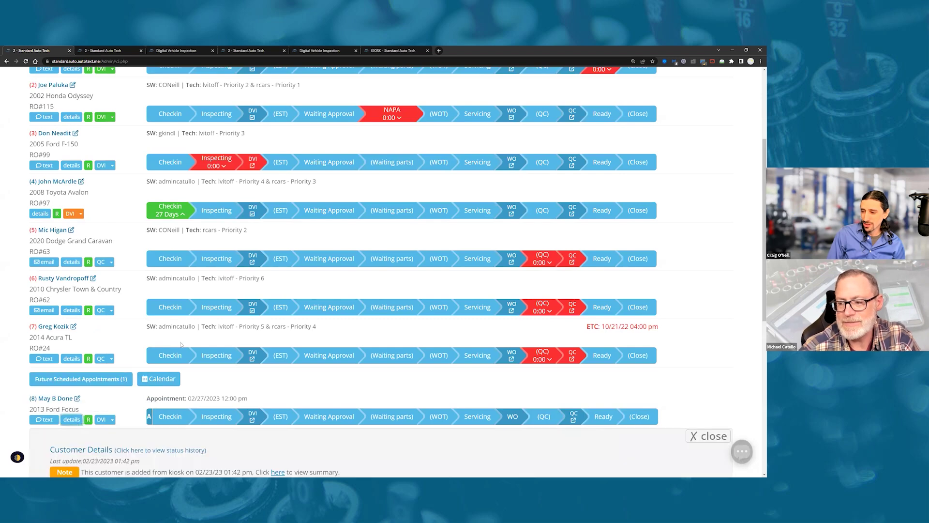
{"action": "left_click", "coordinate": [275, 294]}
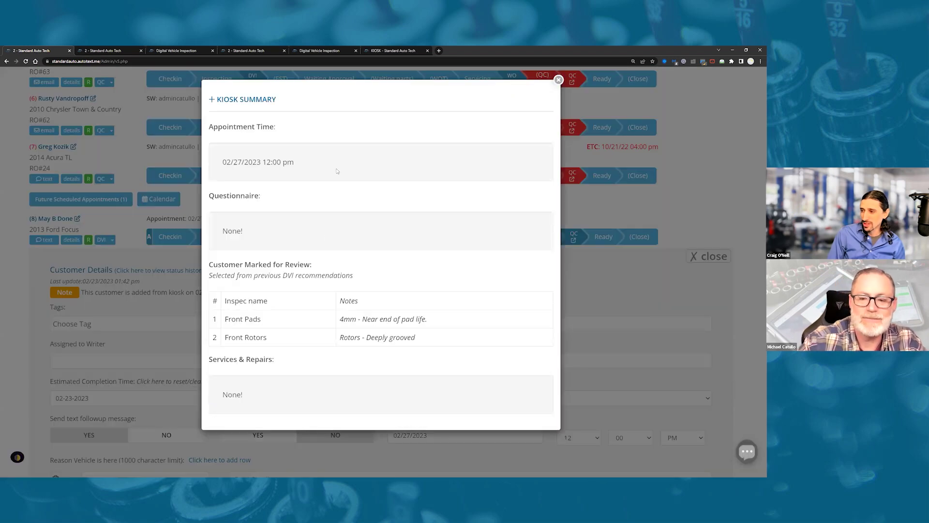
{"action": "left_click_drag", "start_coordinate": [405, 333], "coordinate": [210, 313]}
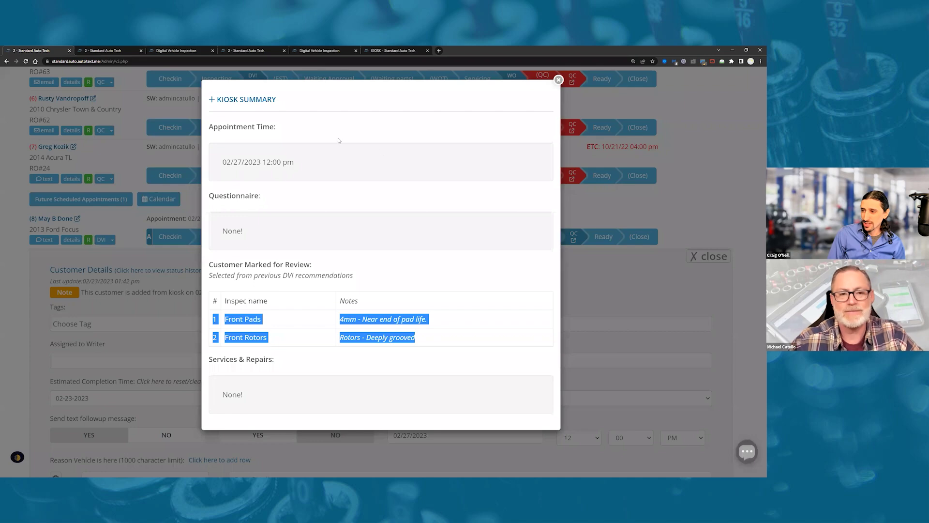
{"action": "left_click", "coordinate": [557, 81]}
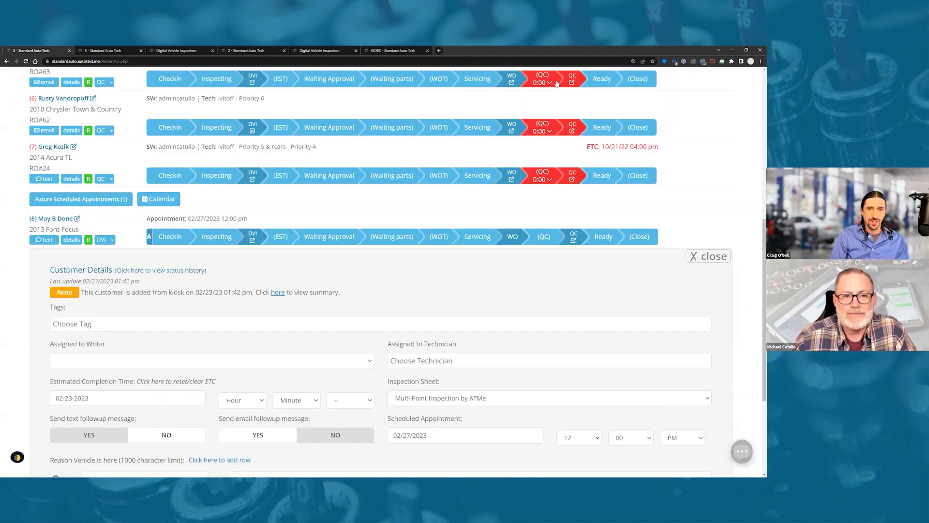
{"action": "left_click", "coordinate": [72, 240]}
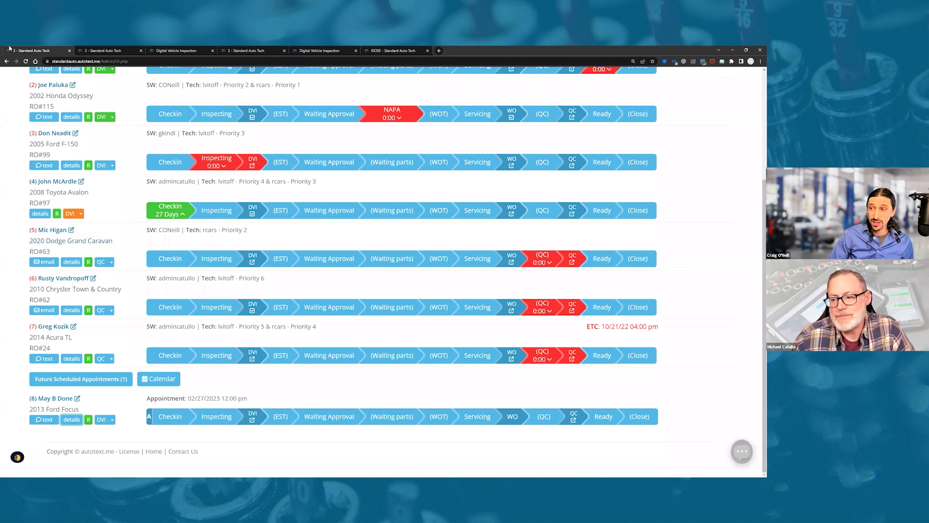
Close the Text Manager and the extra browser tabs holding the text conversation, inspection reports and kiosk
{"action": "left_click", "coordinate": [123, 49]}
{"action": "left_click", "coordinate": [163, 48]}
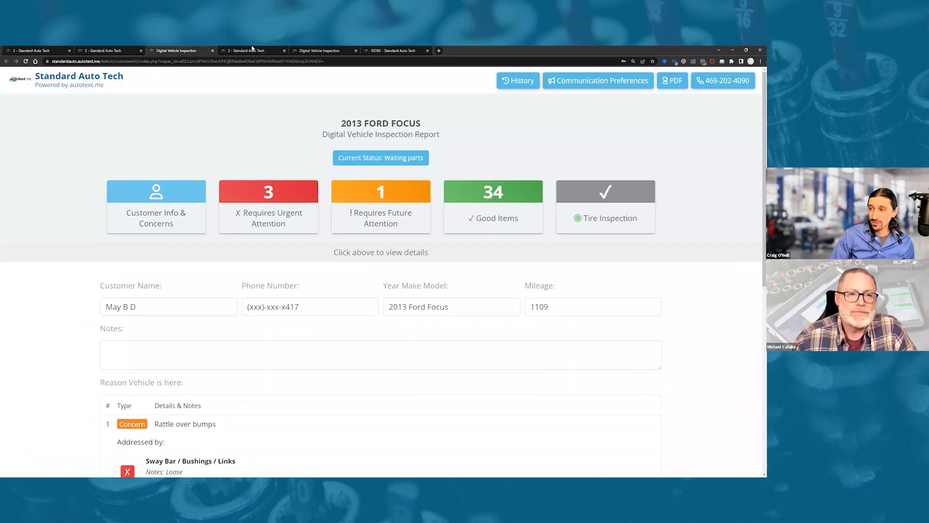
{"action": "left_click", "coordinate": [251, 48]}
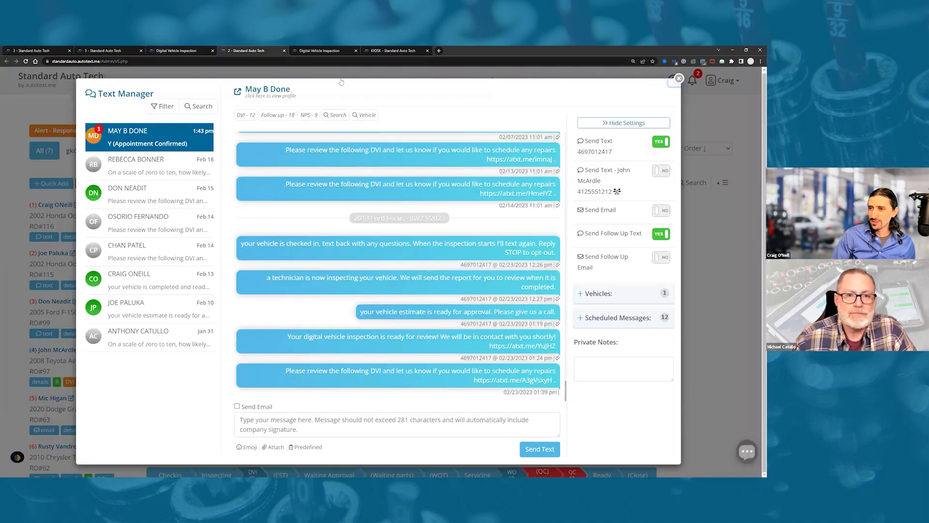
{"action": "left_click", "coordinate": [680, 79]}
{"action": "left_click", "coordinate": [284, 51]}
{"action": "left_click", "coordinate": [285, 51]}
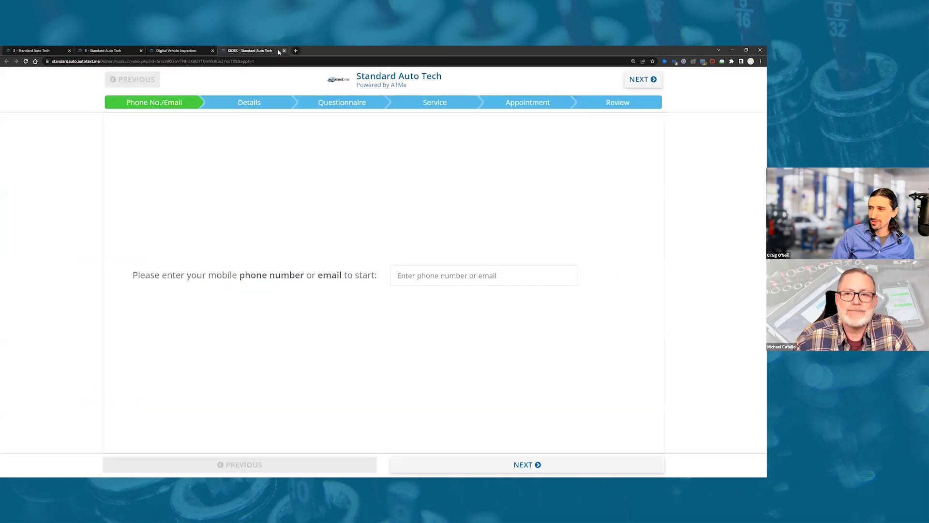
{"action": "left_click", "coordinate": [285, 51]}
{"action": "left_click", "coordinate": [212, 51]}
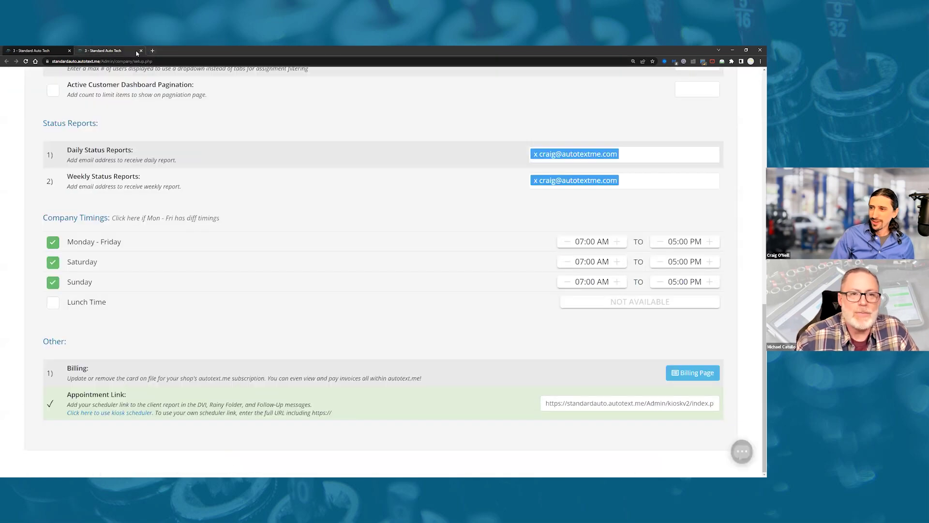
Leave Company Setup and open the Rainy Day Folder
{"action": "scroll", "coordinate": [121, 133], "scroll_direction": "up", "scroll_amount": 10}
{"action": "scroll", "coordinate": [122, 133], "scroll_direction": "up", "scroll_amount": 2}
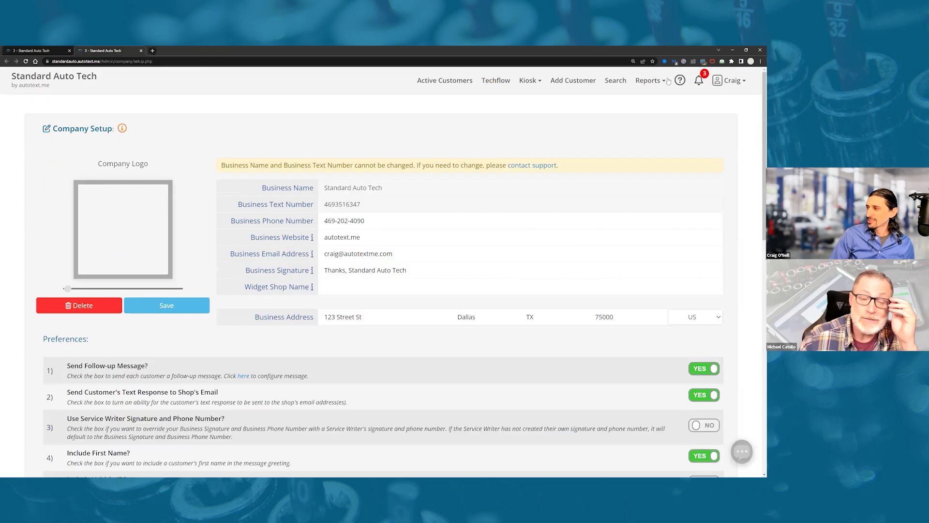
{"action": "left_click", "coordinate": [728, 83]}
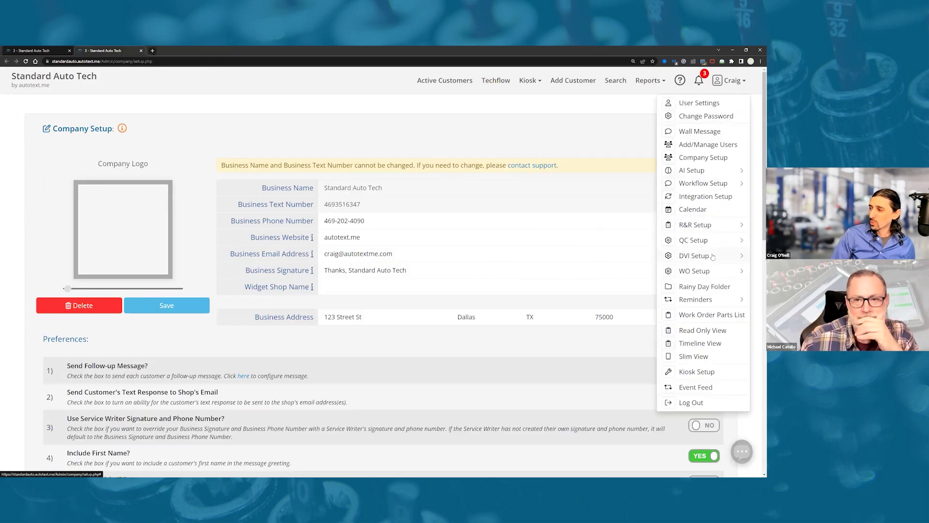
{"action": "left_click", "coordinate": [711, 287]}
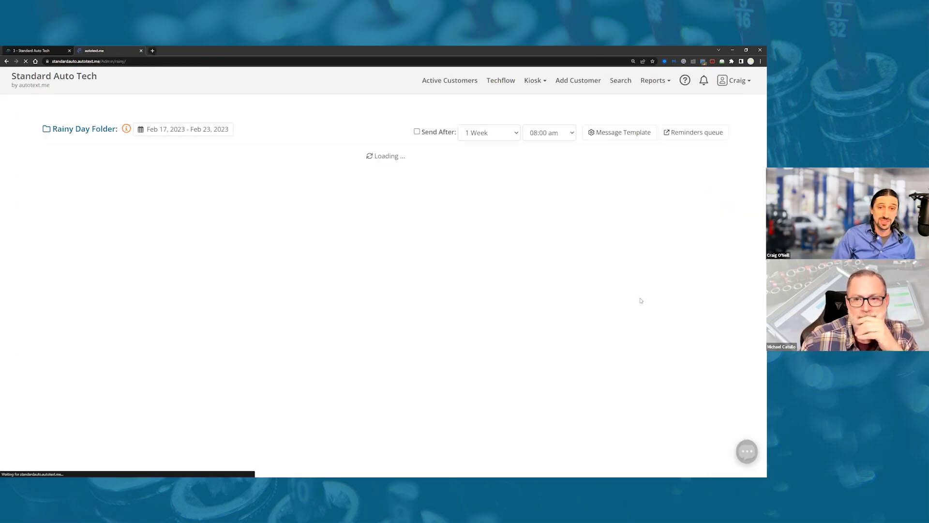
Examine the Rainy Day Folder's message template wording and its {{DVI_LINK}} placeholder, and close the template unchanged
{"action": "left_click", "coordinate": [628, 132]}
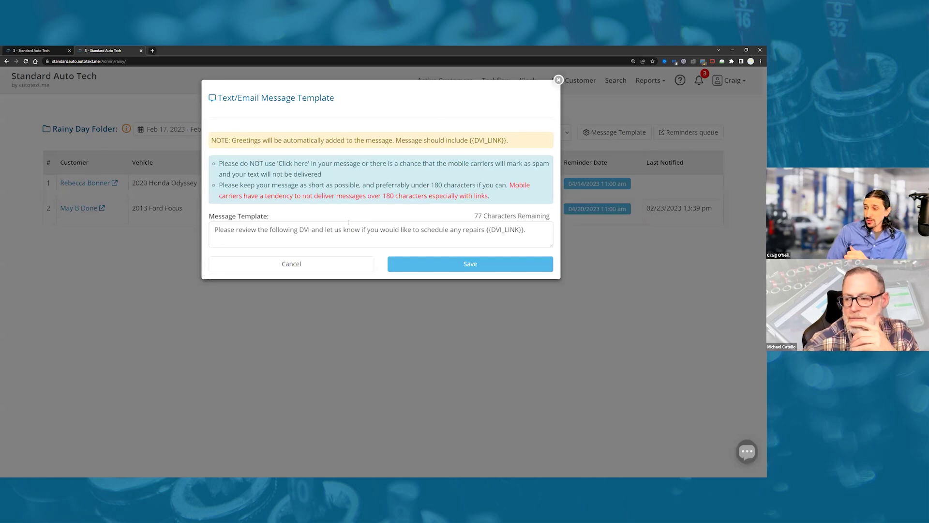
{"action": "left_click_drag", "start_coordinate": [215, 228], "coordinate": [301, 227]}
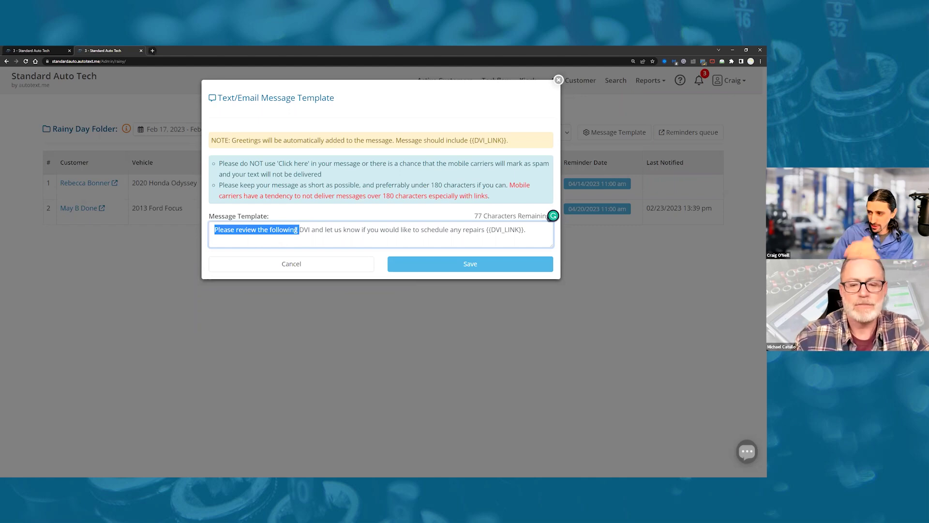
{"action": "left_click_drag", "start_coordinate": [527, 230], "coordinate": [486, 235]}
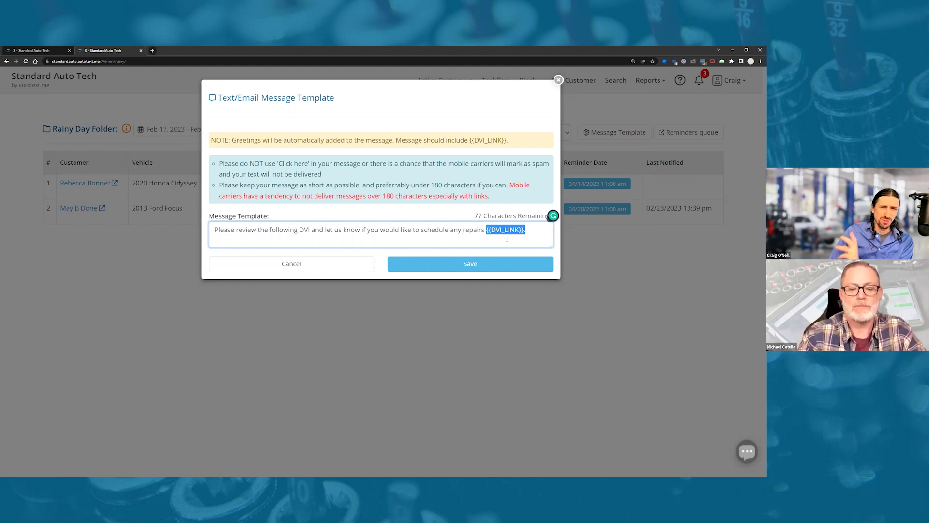
{"action": "left_click", "coordinate": [376, 230]}
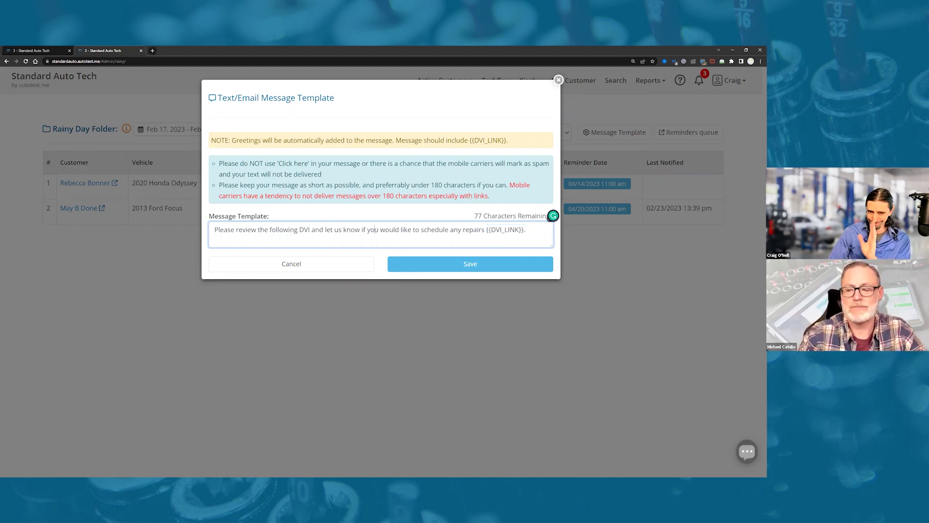
{"action": "left_click", "coordinate": [558, 80]}
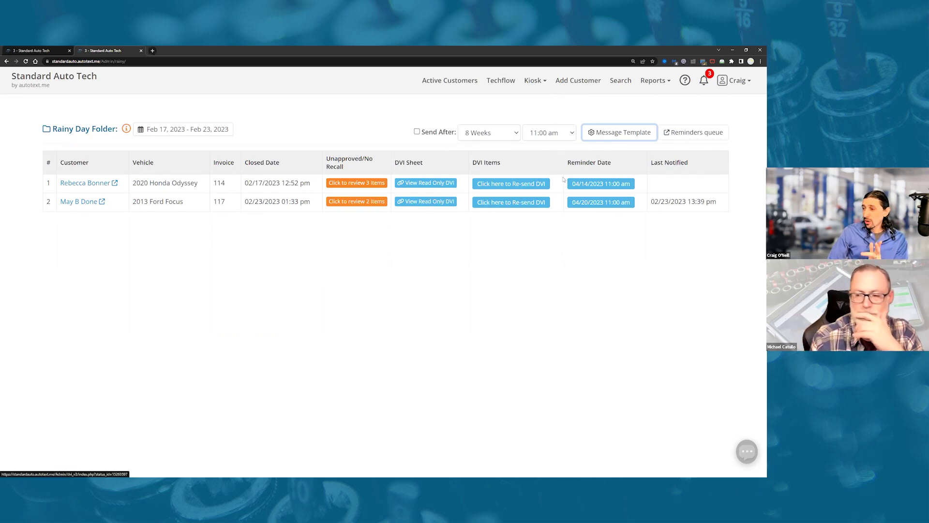
Open the 2020 Honda Odyssey's reminder, check its scheduled date and time options, and leave the reminder
{"action": "left_click", "coordinate": [616, 183]}
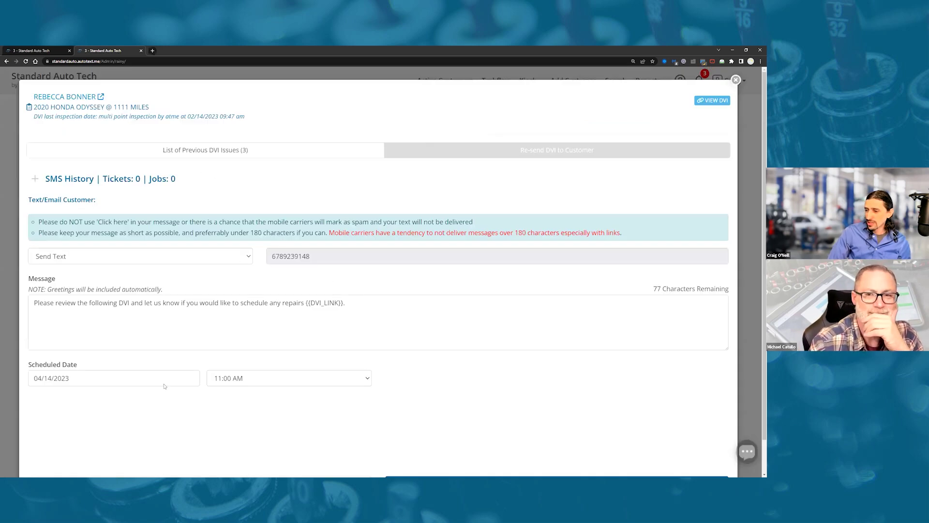
{"action": "left_click", "coordinate": [159, 386]}
{"action": "left_click", "coordinate": [351, 387]}
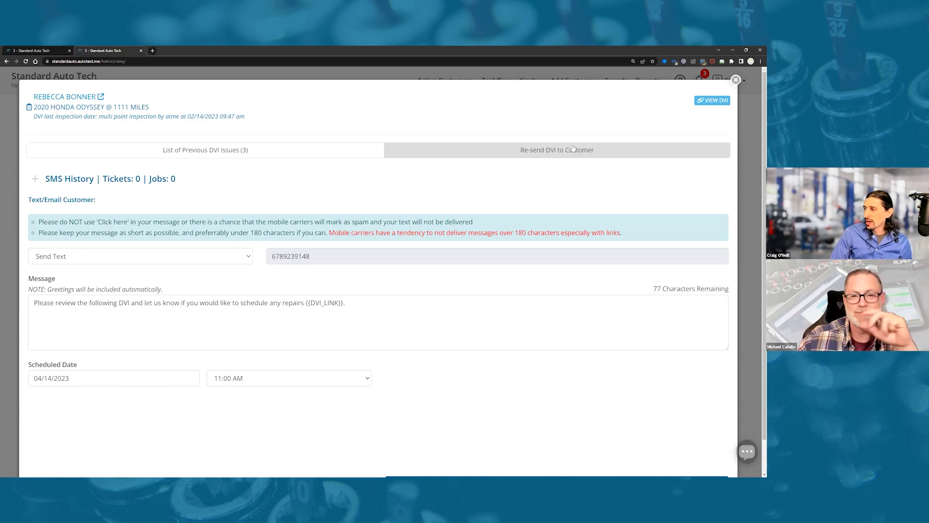
{"action": "scroll", "coordinate": [556, 151], "scroll_direction": "down", "scroll_amount": 1}
{"action": "left_click", "coordinate": [558, 448]}
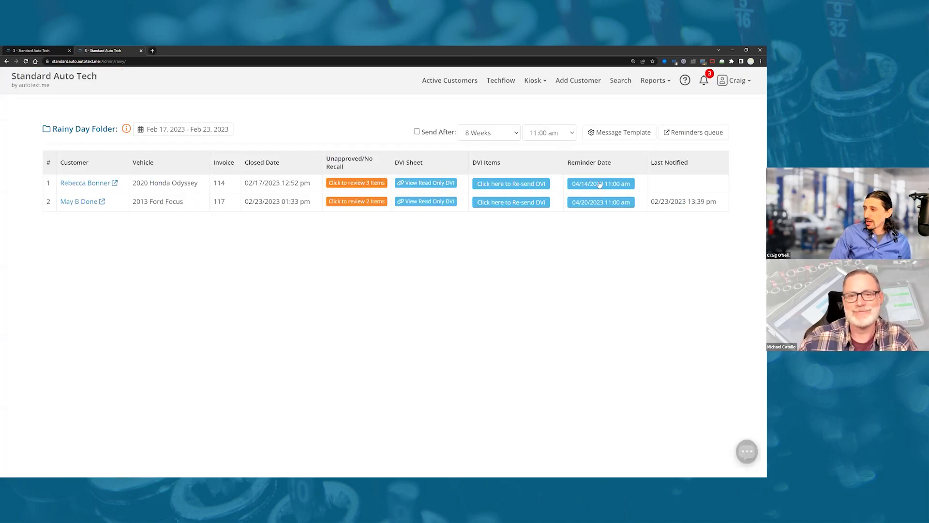
Open the reminders queue and set its date range to Apr 1, 2023 - Apr 28, 2023
{"action": "left_click", "coordinate": [689, 137]}
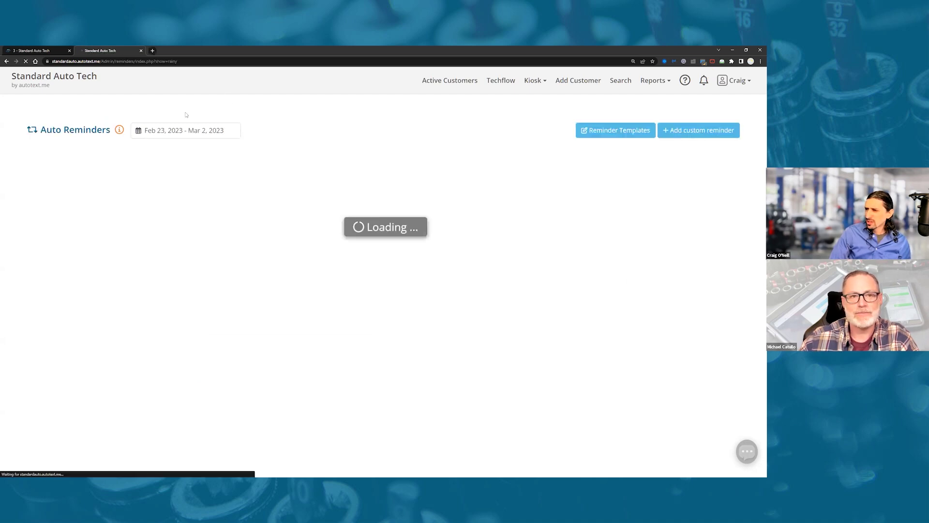
{"action": "left_click", "coordinate": [184, 130]}
{"action": "left_click", "coordinate": [295, 149]}
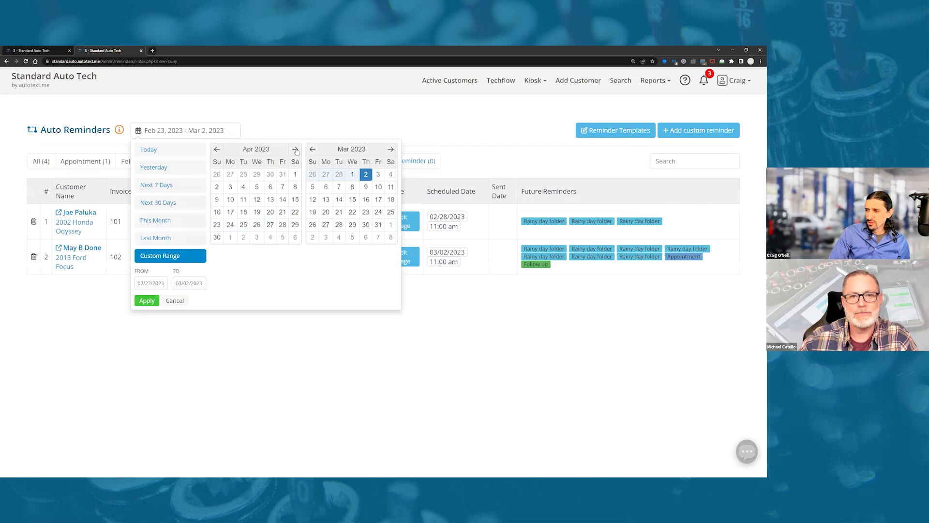
{"action": "left_click", "coordinate": [390, 149]}
{"action": "left_click", "coordinate": [390, 149]}
{"action": "left_click", "coordinate": [295, 176]}
{"action": "left_click", "coordinate": [379, 226]}
{"action": "left_click", "coordinate": [147, 301]}
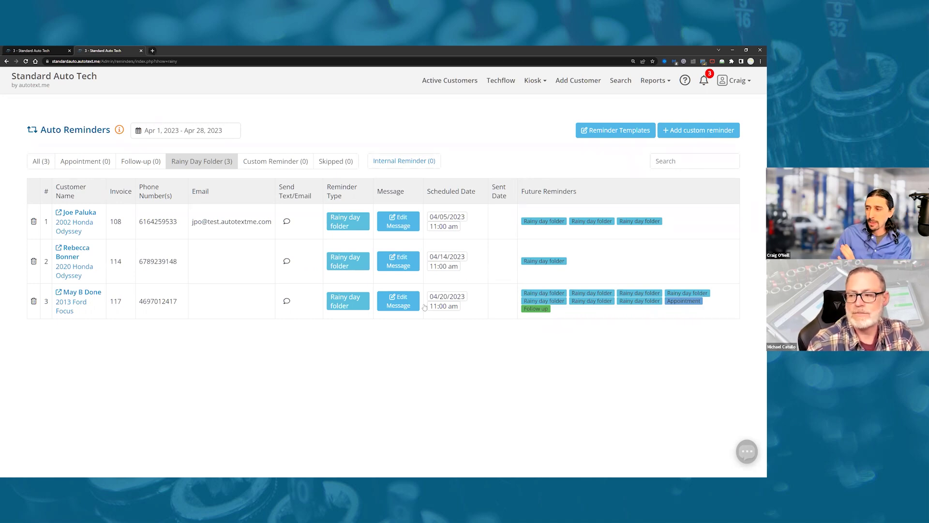
Review the Rainy Day Folder reminder messages for the 2020 Honda Odyssey and, within the next seven days, the 2002 Honda Odyssey
{"action": "left_click", "coordinate": [408, 263]}
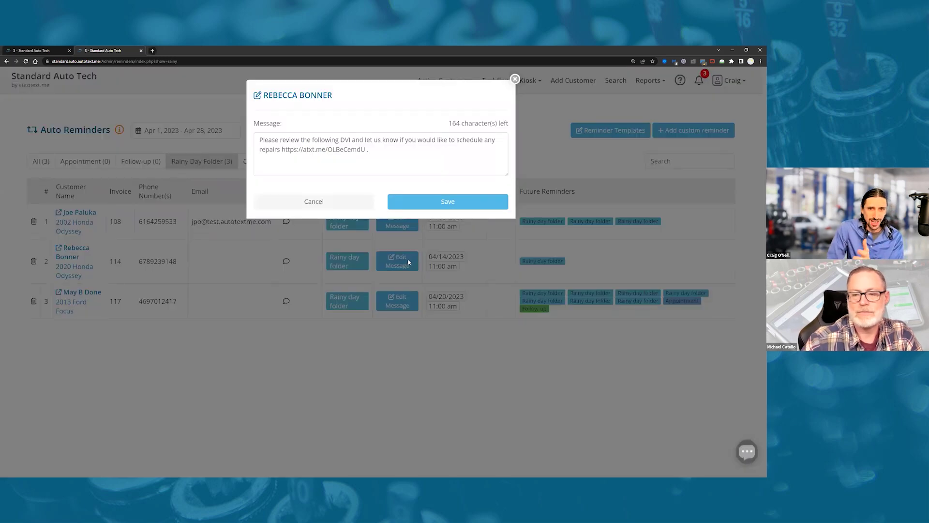
{"action": "left_click", "coordinate": [515, 79]}
{"action": "left_click", "coordinate": [183, 131]}
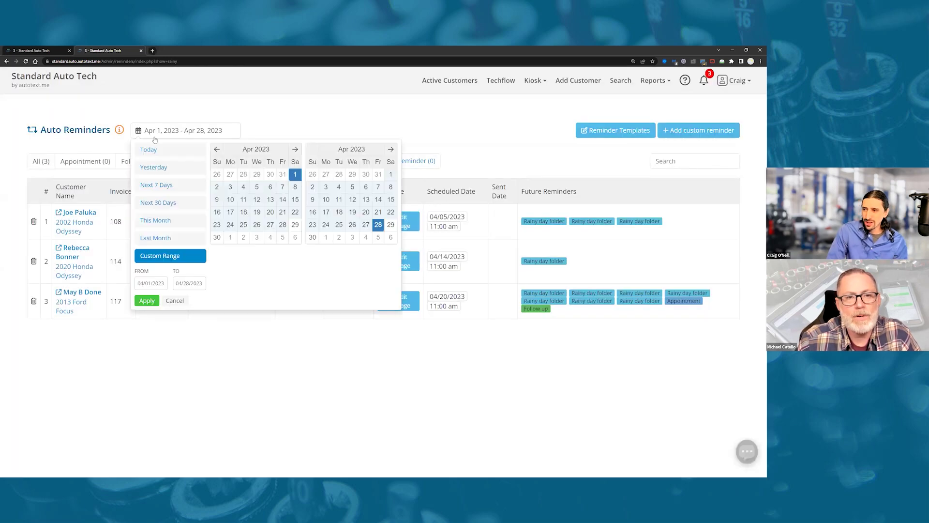
{"action": "left_click", "coordinate": [174, 187]}
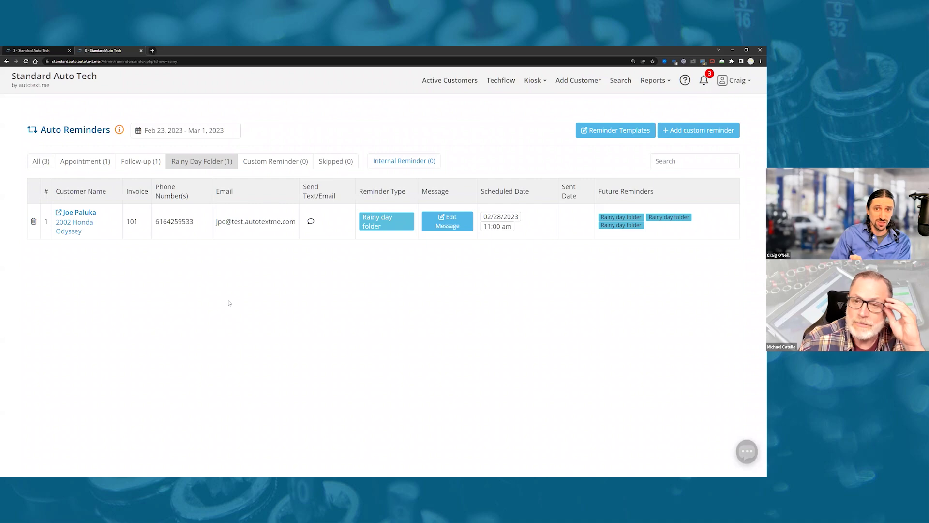
{"action": "left_click", "coordinate": [449, 222]}
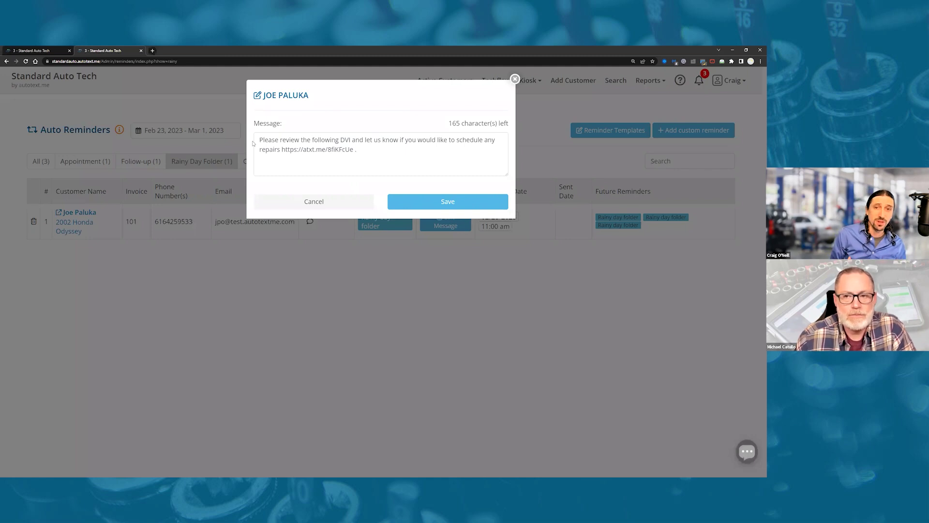
{"action": "left_click", "coordinate": [515, 79]}
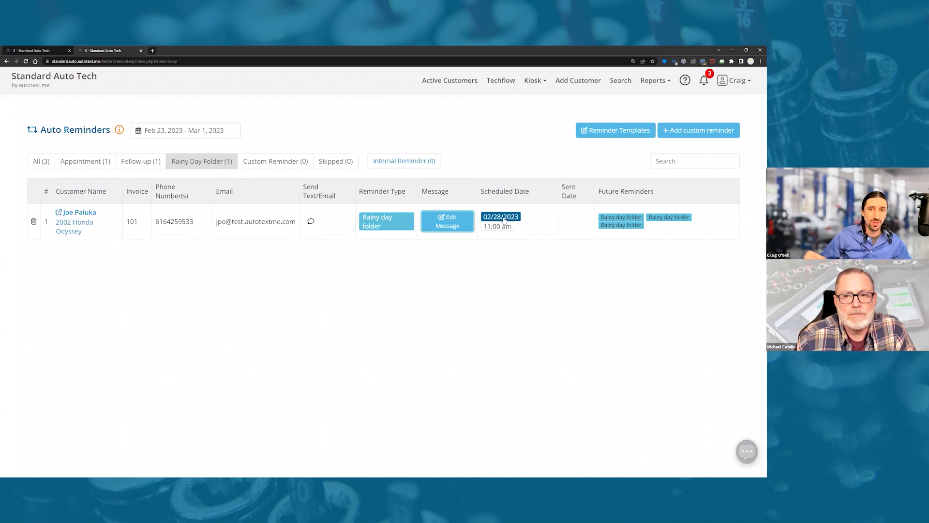
Return to the active customers dashboard and open the 2020 Honda Odyssey customer's conversation in the Text Manager
{"action": "left_click", "coordinate": [72, 78]}
{"action": "scroll", "coordinate": [88, 112], "scroll_direction": "up", "scroll_amount": 3}
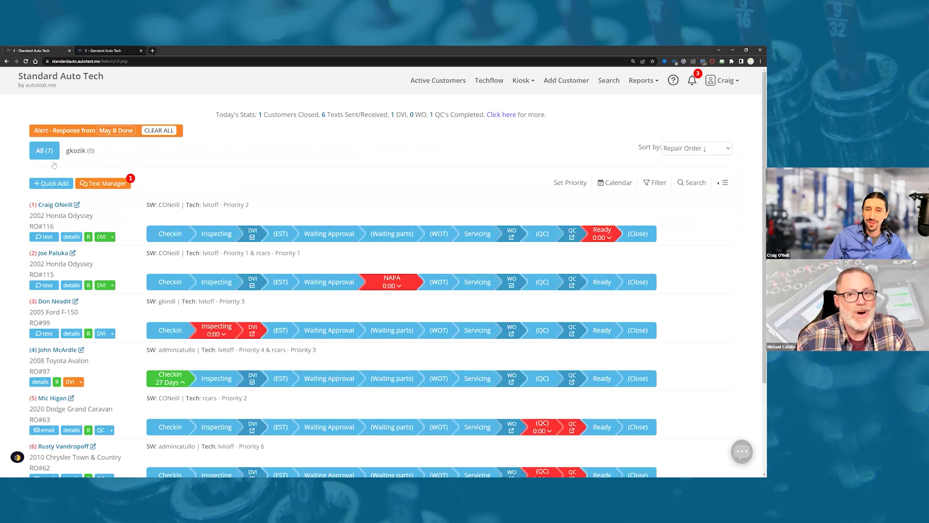
{"action": "left_click", "coordinate": [107, 185]}
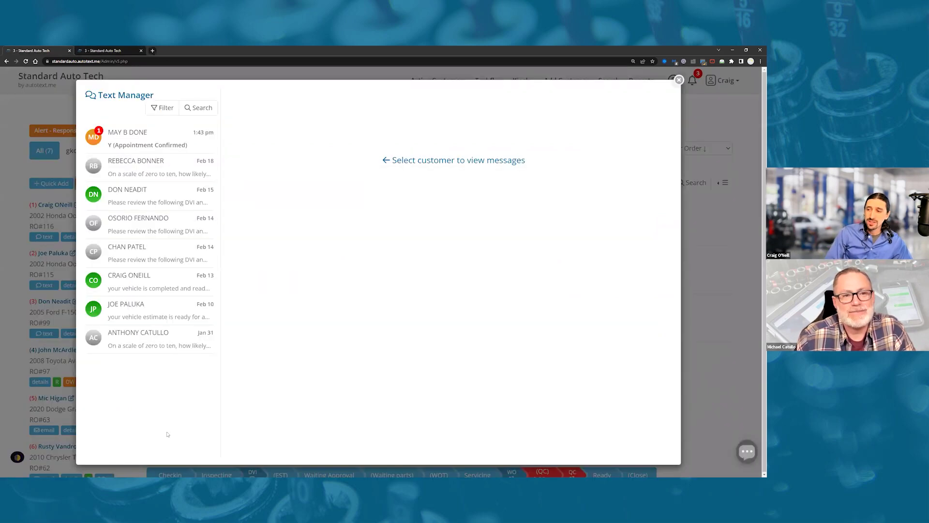
{"action": "left_click", "coordinate": [141, 169]}
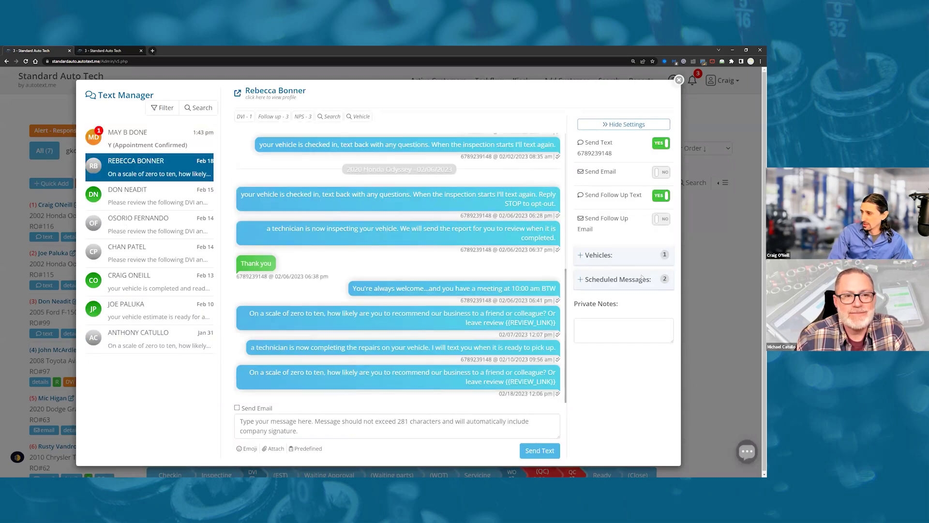
Examine the customer's scheduled messages in the conversation settings and open the linked Auto Reminders queue
{"action": "left_click", "coordinate": [626, 280]}
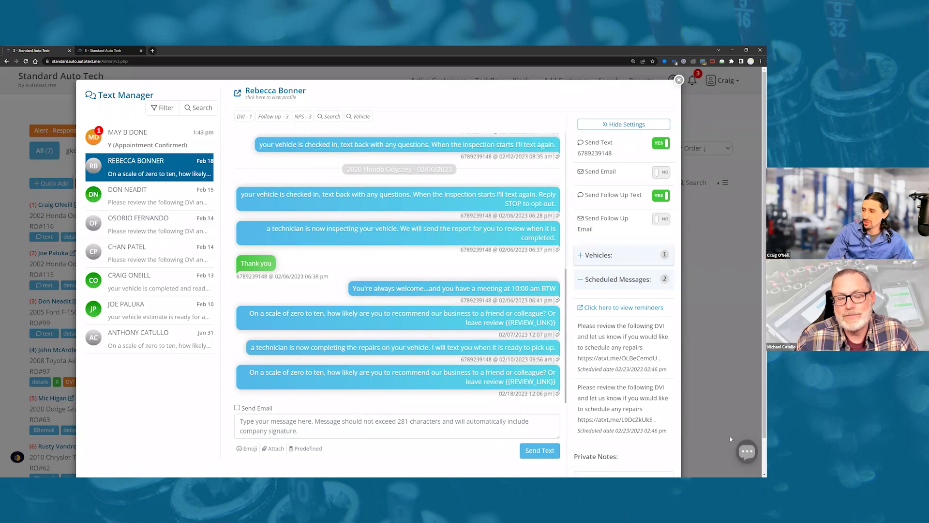
{"action": "scroll", "coordinate": [622, 333], "scroll_direction": "down", "scroll_amount": 1}
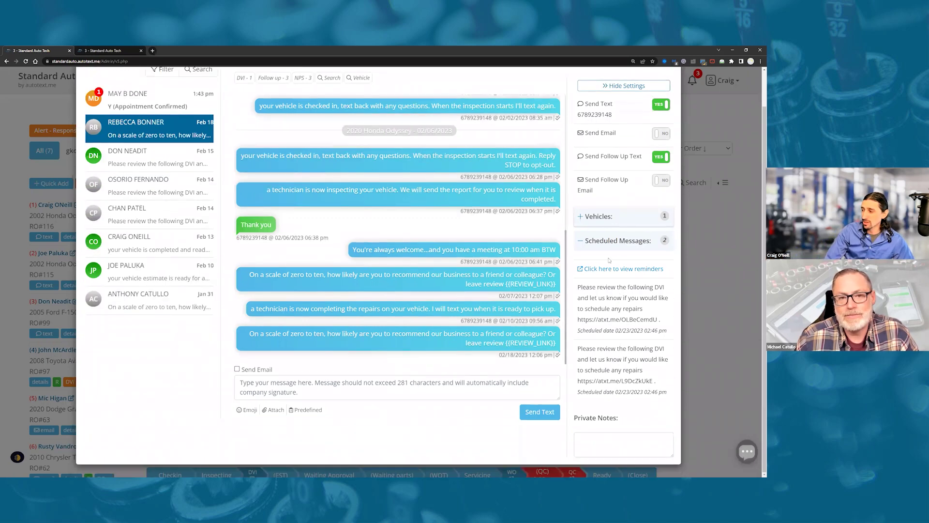
{"action": "left_click", "coordinate": [612, 270]}
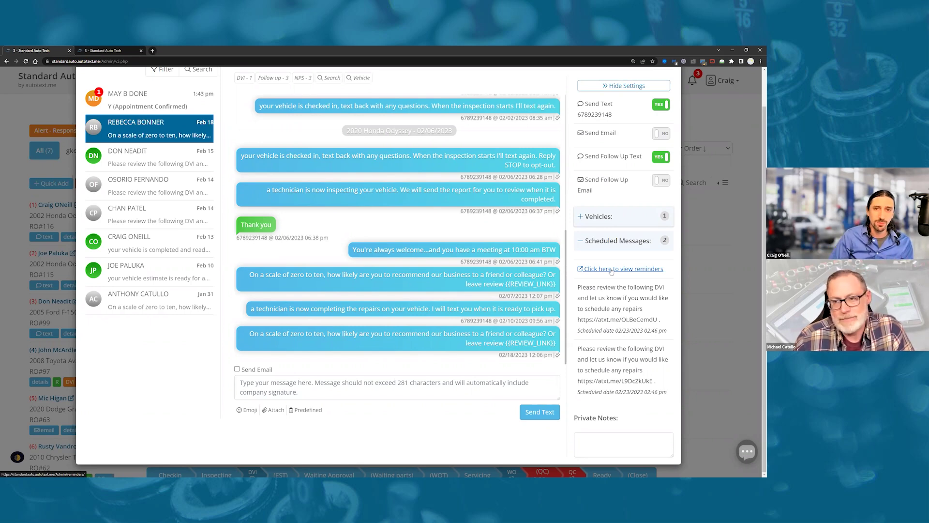
{"action": "left_click", "coordinate": [612, 269]}
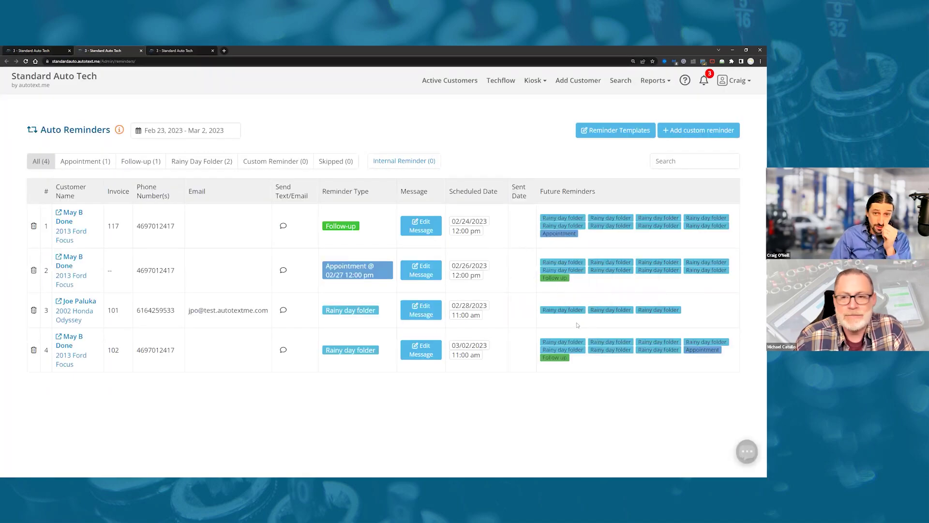
Start a custom customer reminder and select the 2013 Ford Focus owner as its recipient
{"action": "left_click", "coordinate": [692, 131]}
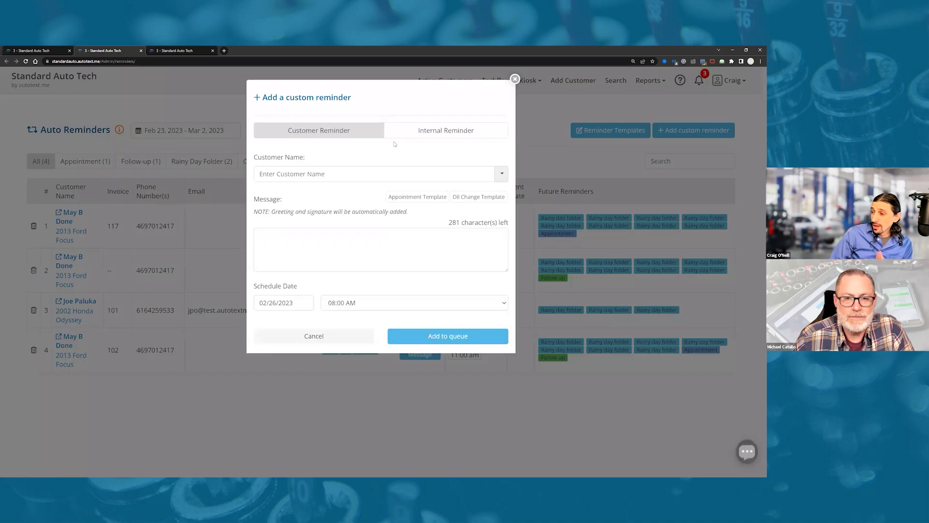
{"action": "left_click", "coordinate": [317, 173]}
{"action": "type", "text": "May"}
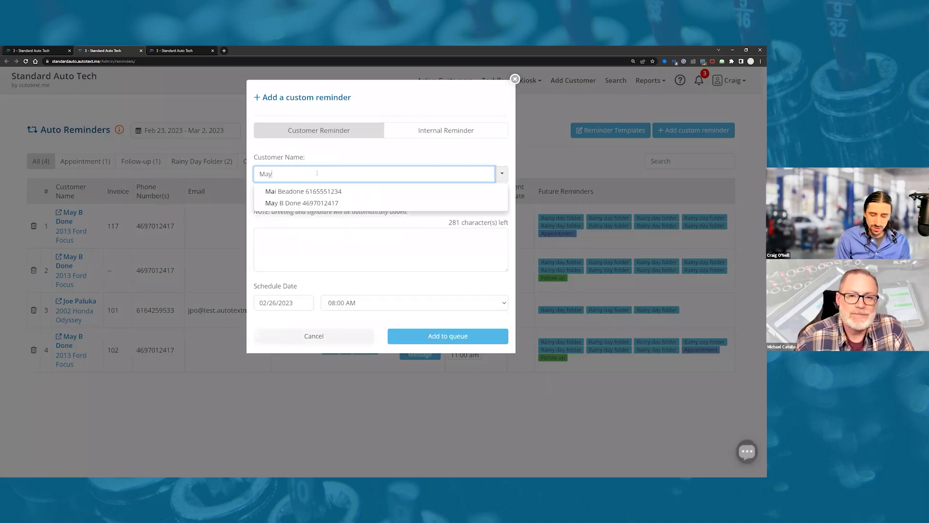
{"action": "left_click", "coordinate": [315, 191]}
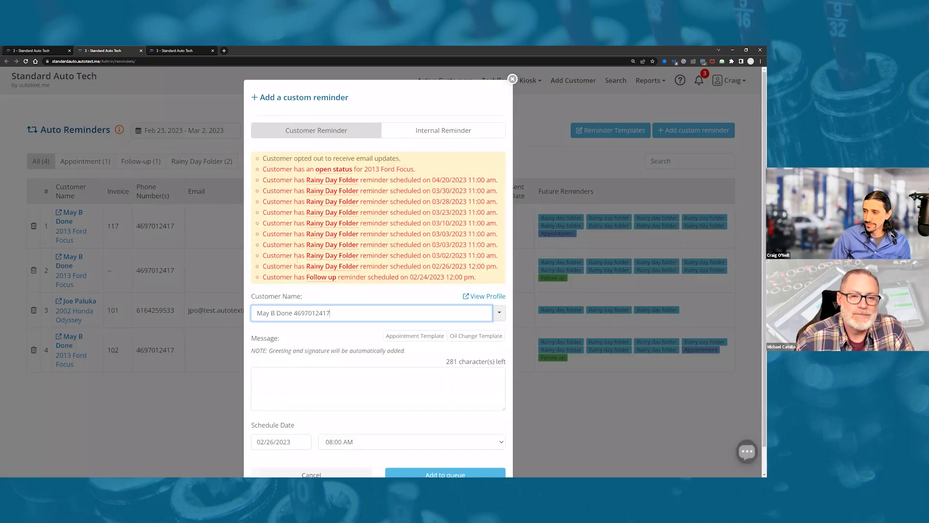
Write the reminder message "Just reminding you that your car, could be awesome! Give us acall!"
{"action": "left_click", "coordinate": [316, 398]}
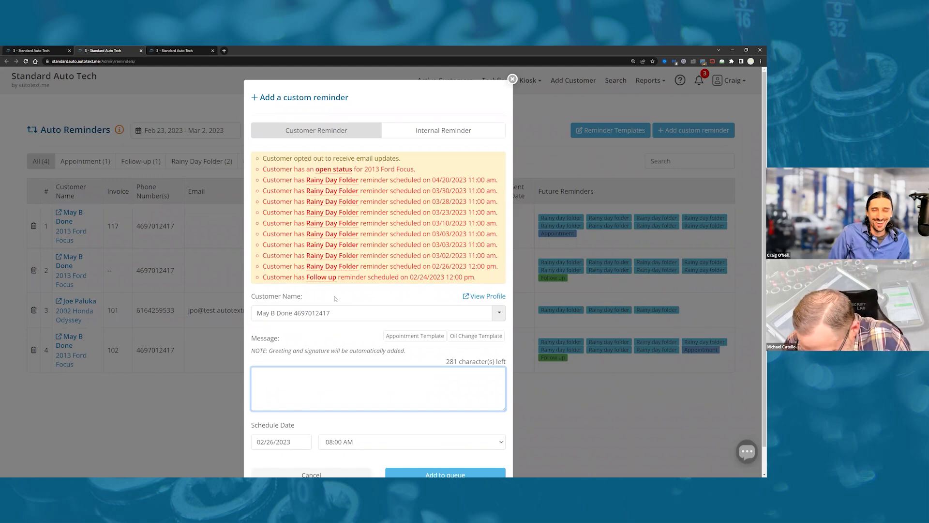
{"action": "scroll", "coordinate": [316, 383], "scroll_direction": "down", "scroll_amount": 1}
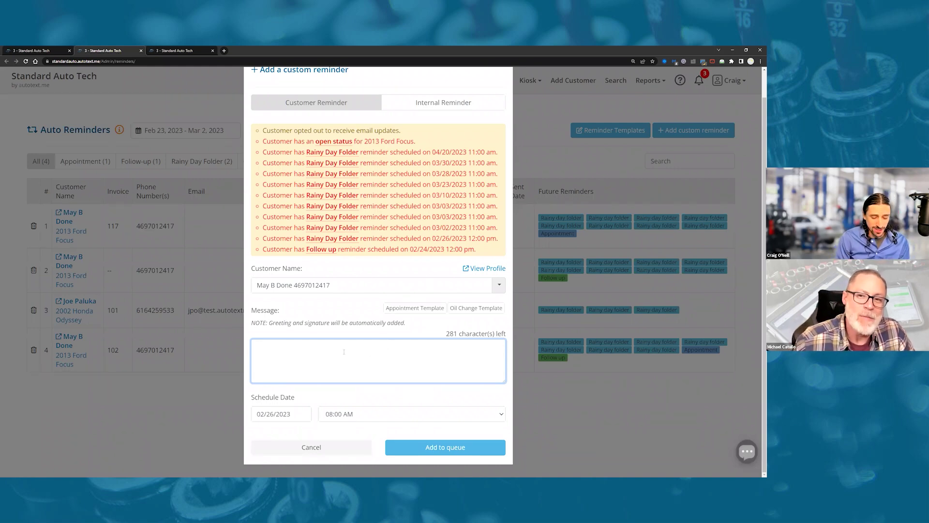
{"action": "type", "text": "Just remindin"}
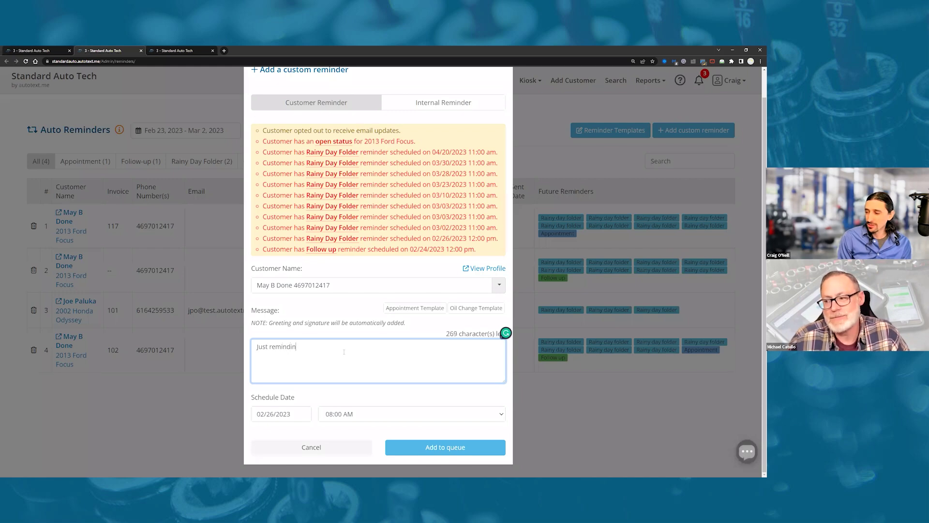
{"action": "type", "text": "g you that your ca"}
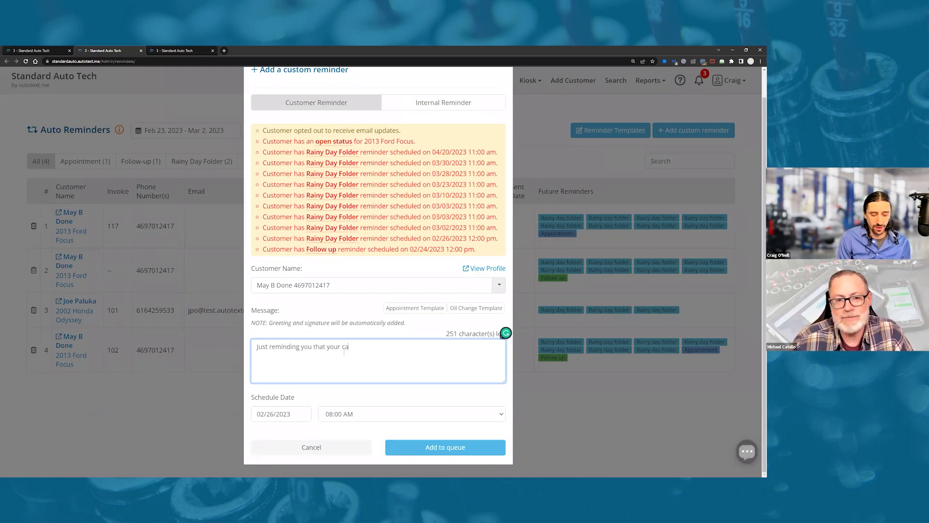
{"action": "type", "text": "r, could be awesome"}
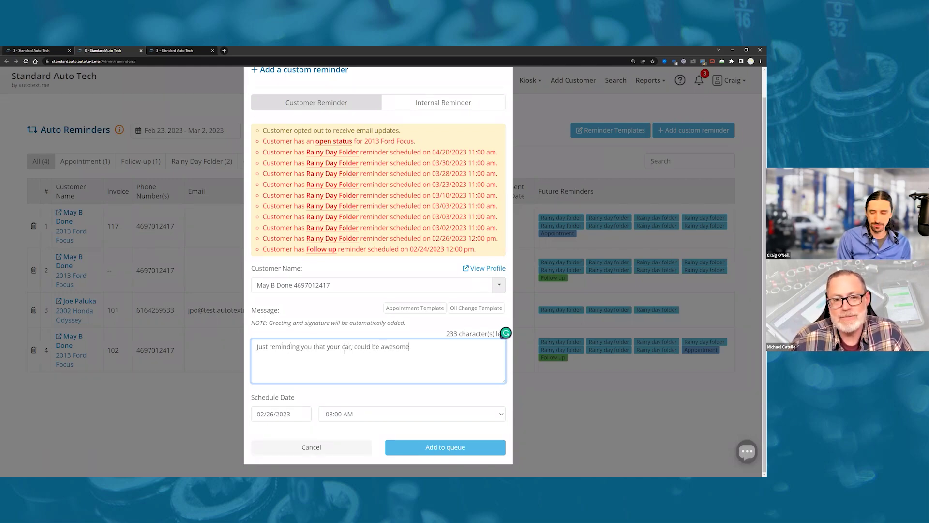
{"action": "type", "text": "!  Give u"}
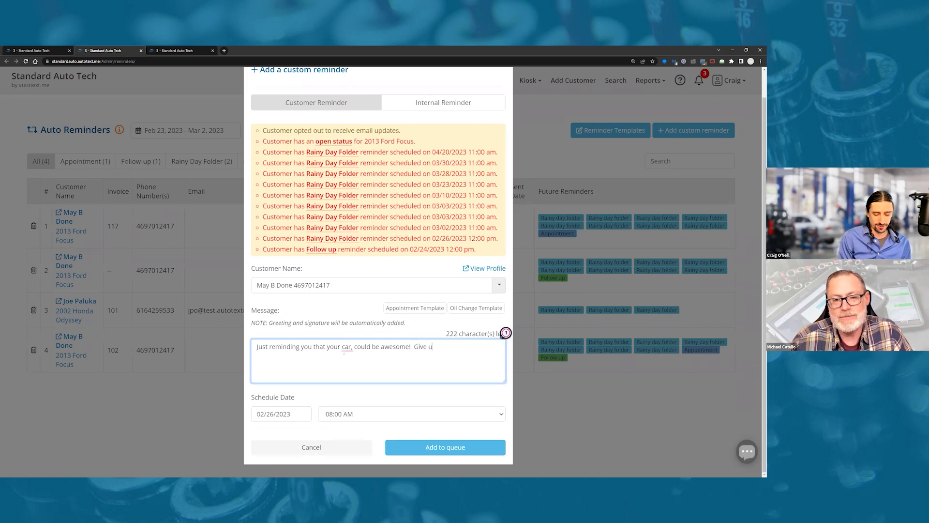
{"action": "type", "text": "s acall!"}
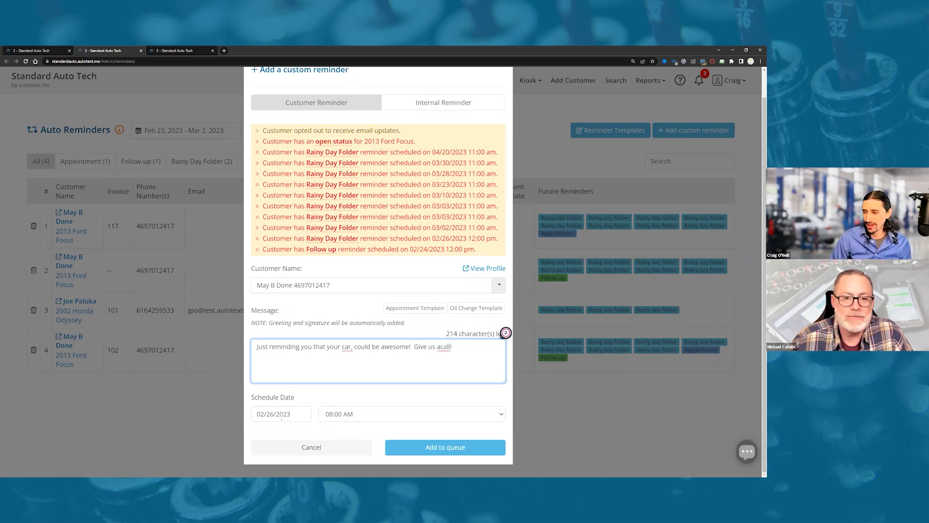
Schedule the custom reminder for 05/25/2023 at 02:00 PM and add it to the queue
{"action": "left_click", "coordinate": [284, 414]}
{"action": "left_click", "coordinate": [303, 302]}
{"action": "left_click", "coordinate": [303, 302]}
{"action": "left_click", "coordinate": [303, 302]}
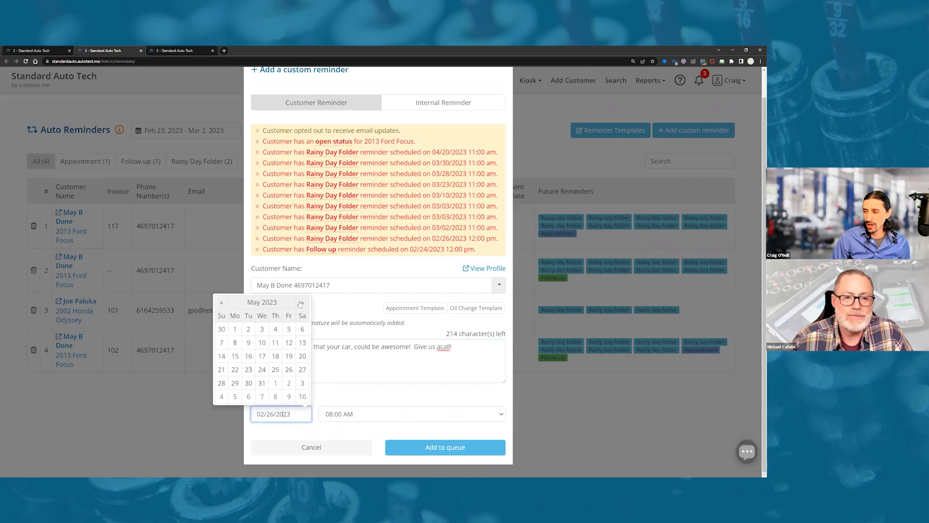
{"action": "left_click", "coordinate": [275, 370]}
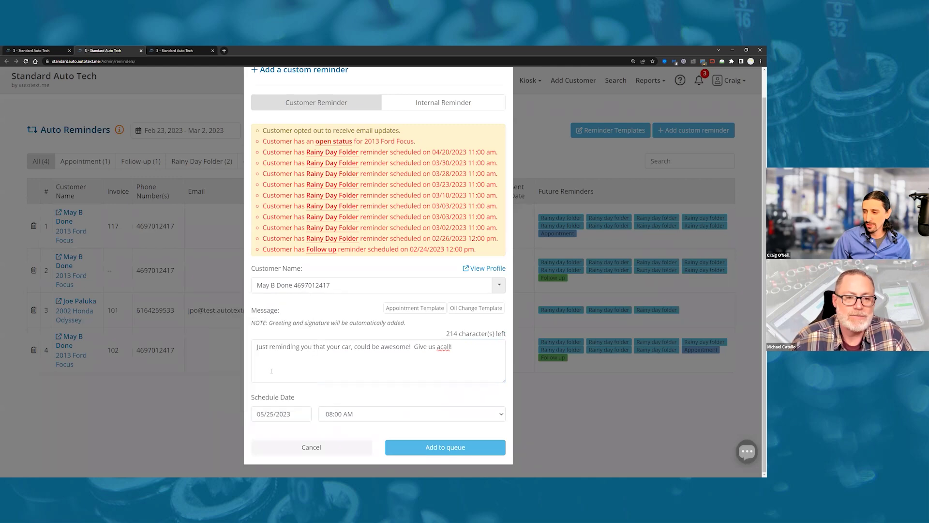
{"action": "left_click", "coordinate": [341, 414]}
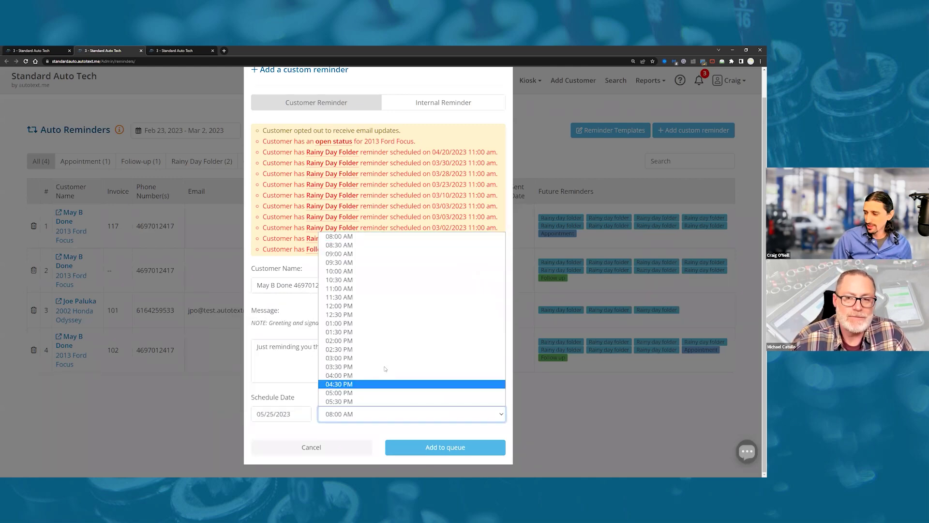
{"action": "left_click", "coordinate": [356, 341]}
{"action": "left_click", "coordinate": [446, 447]}
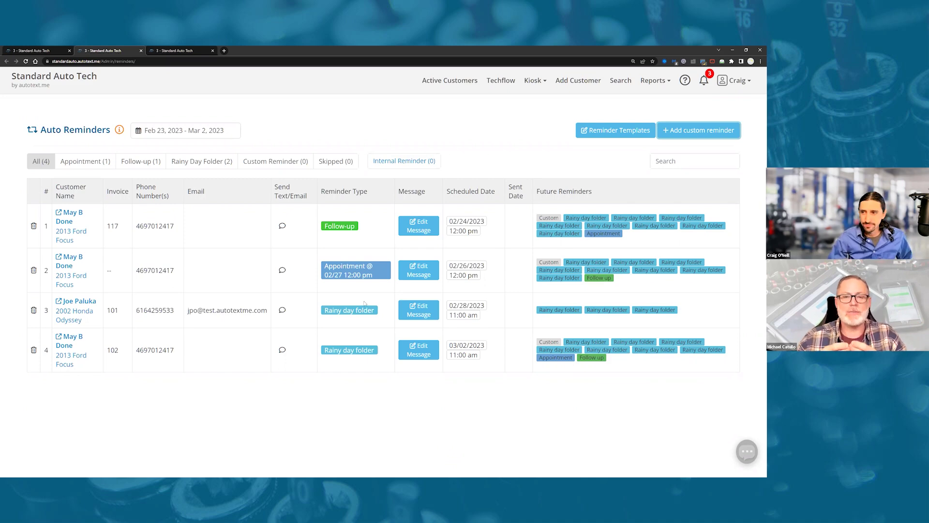
Leave the Auto Reminders queue for the dashboard and open the Rainy Day Folder
{"action": "left_click", "coordinate": [47, 83]}
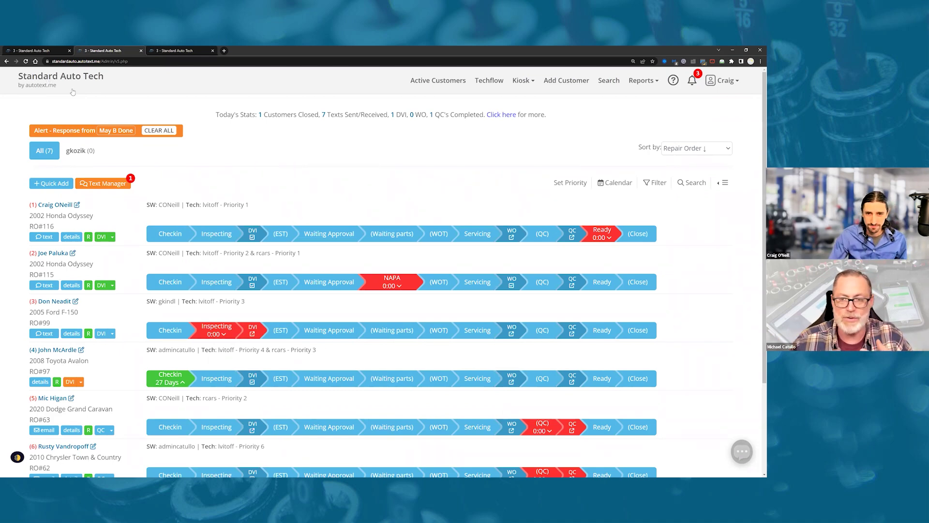
{"action": "left_click", "coordinate": [726, 81]}
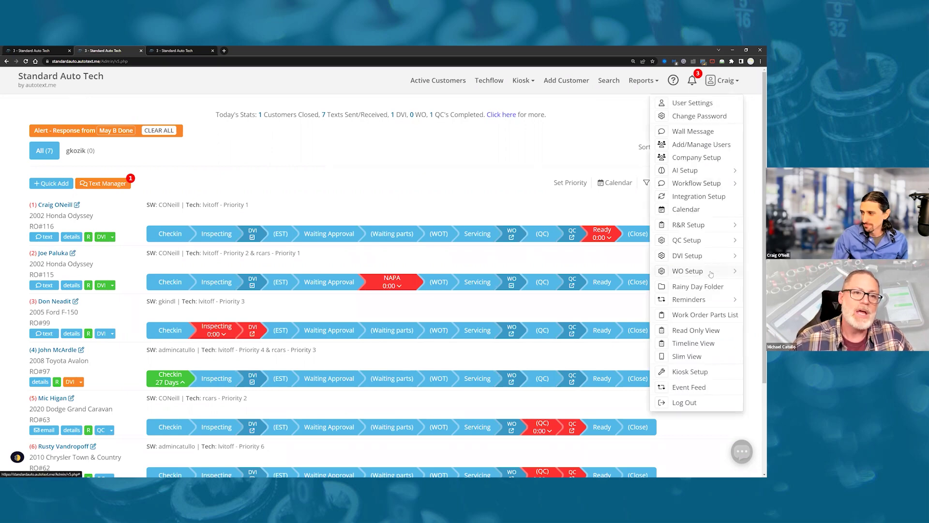
{"action": "left_click", "coordinate": [710, 286]}
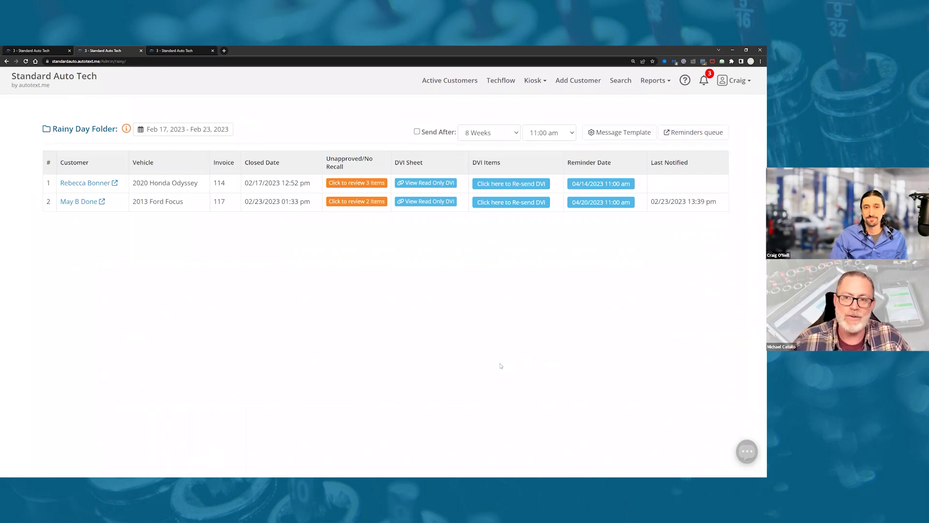
Close the Text Manager in the other browser tab and return to the Rainy Day Folder
{"action": "left_click", "coordinate": [85, 182]}
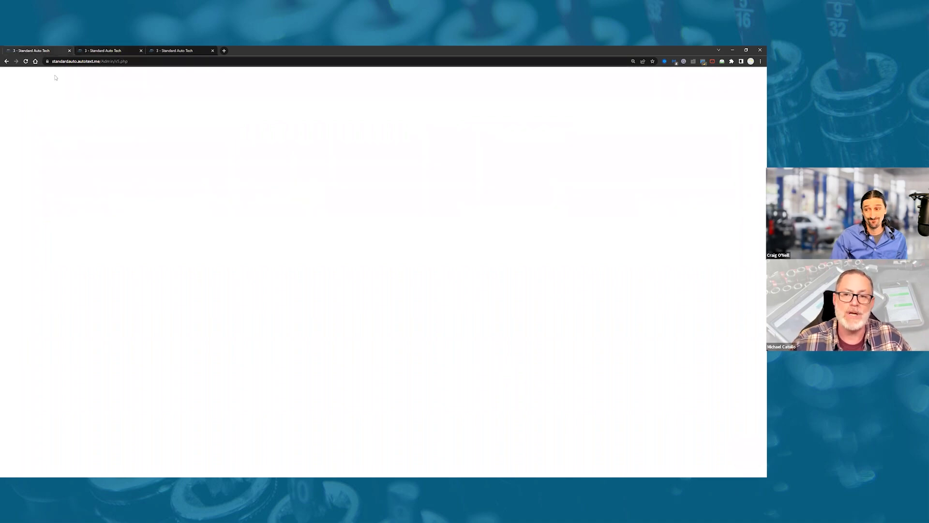
{"action": "left_click", "coordinate": [679, 80]}
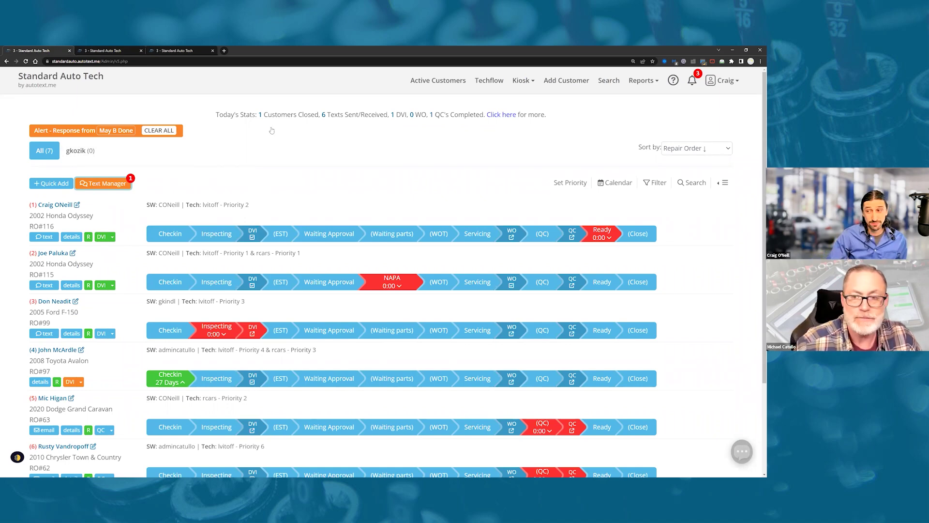
{"action": "left_click", "coordinate": [98, 51]}
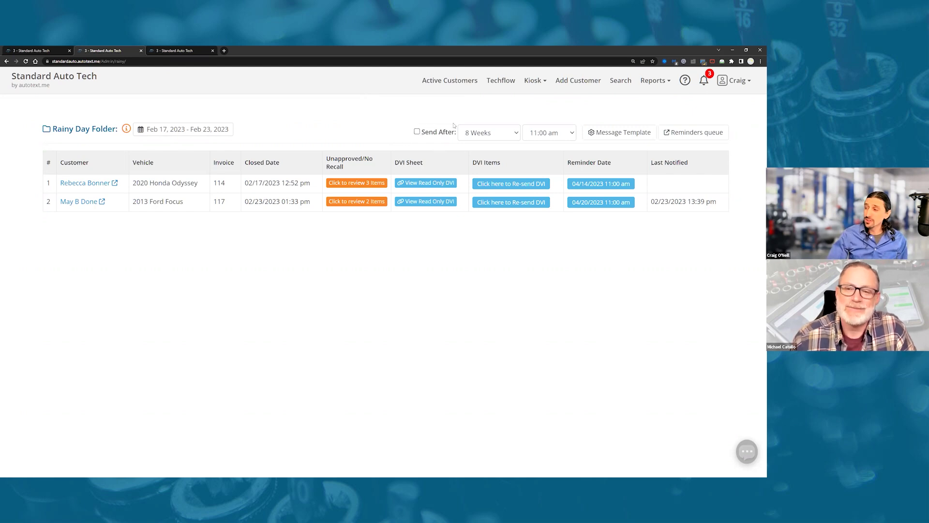
Browse the available week delays for the Rainy Day Folder's Send After setting and close the list
{"action": "left_click", "coordinate": [503, 132]}
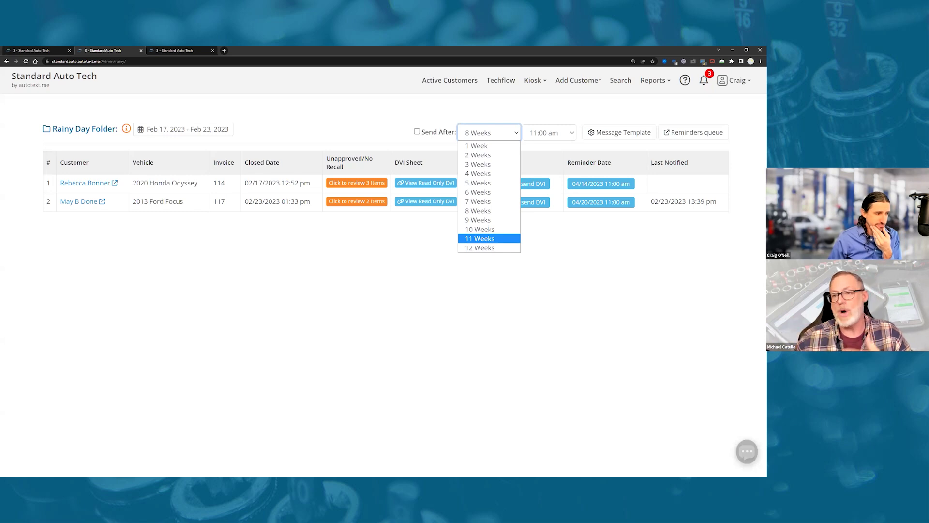
{"action": "key", "text": "alt+Tab"}
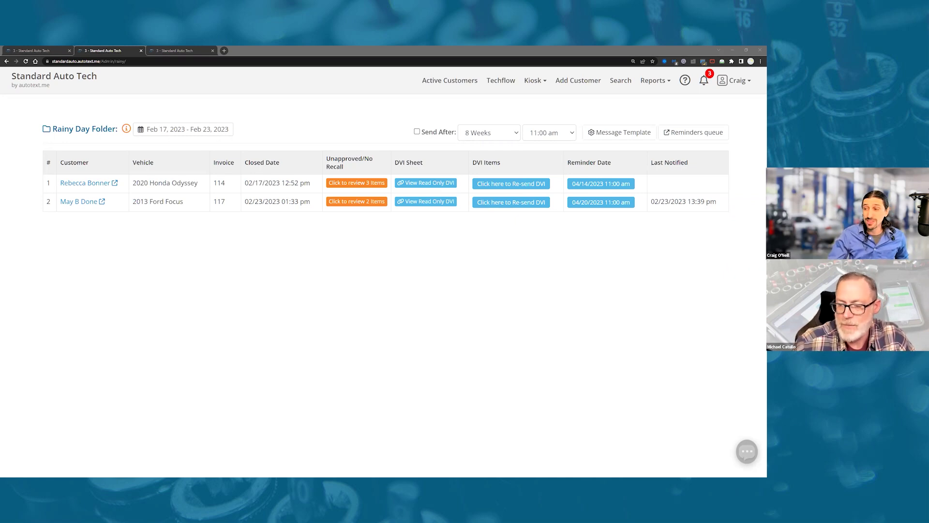
{"action": "left_click", "coordinate": [169, 318]}
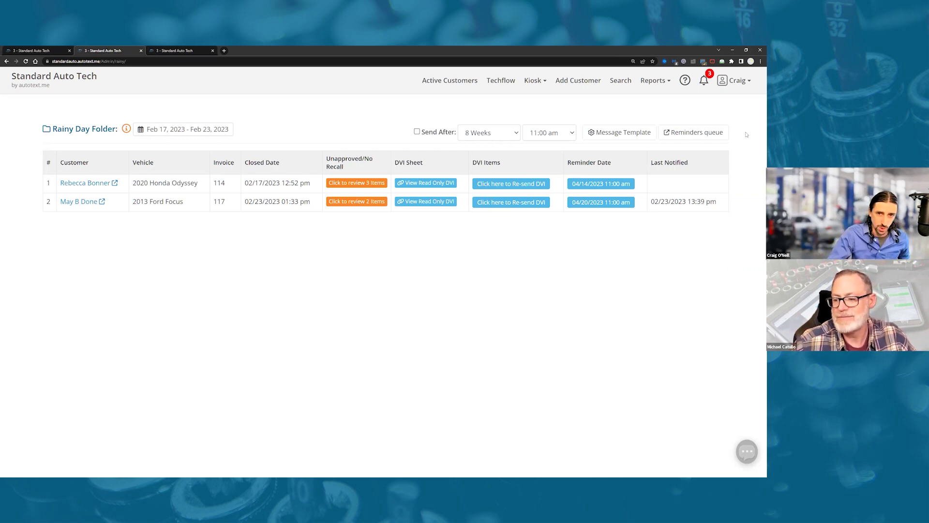
Open the Service Reminders page and filter its list to the last 30 days
{"action": "left_click", "coordinate": [737, 81]}
{"action": "left_click", "coordinate": [715, 301]}
{"action": "left_click", "coordinate": [700, 328]}
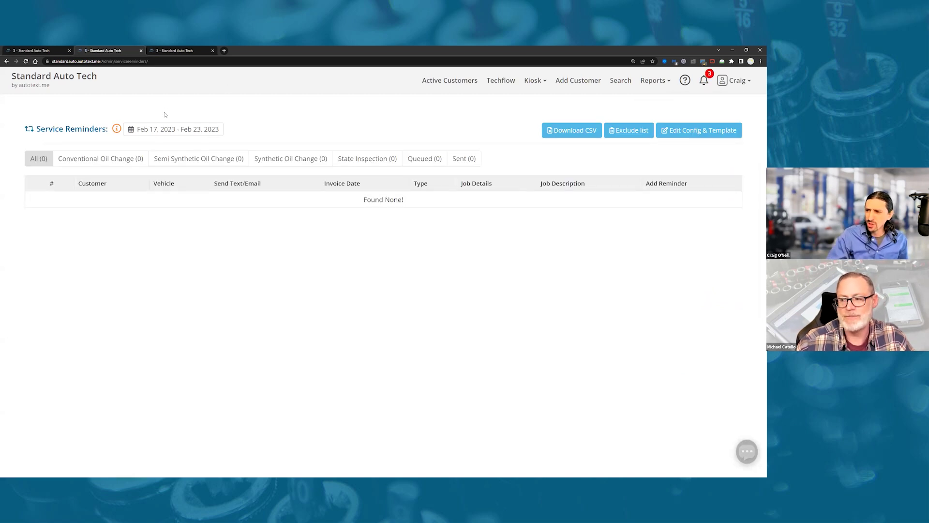
{"action": "left_click", "coordinate": [168, 130]}
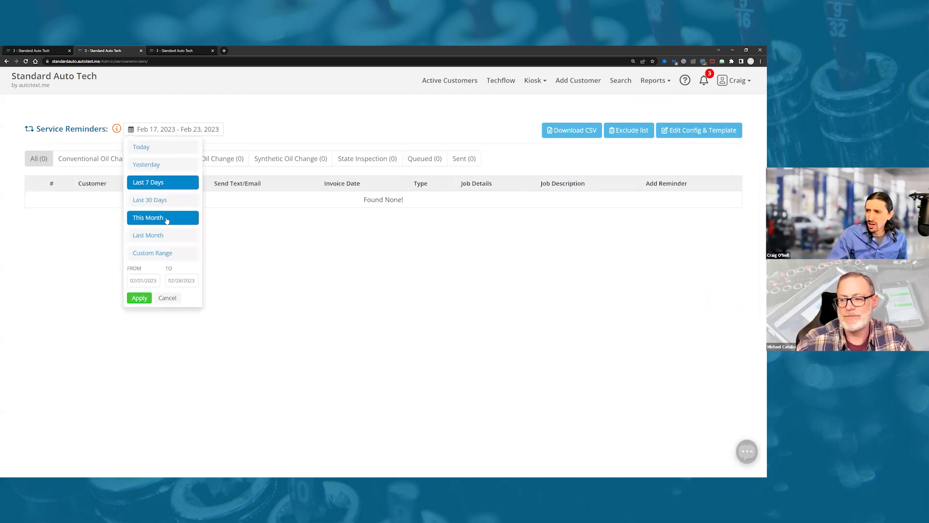
{"action": "left_click", "coordinate": [176, 201]}
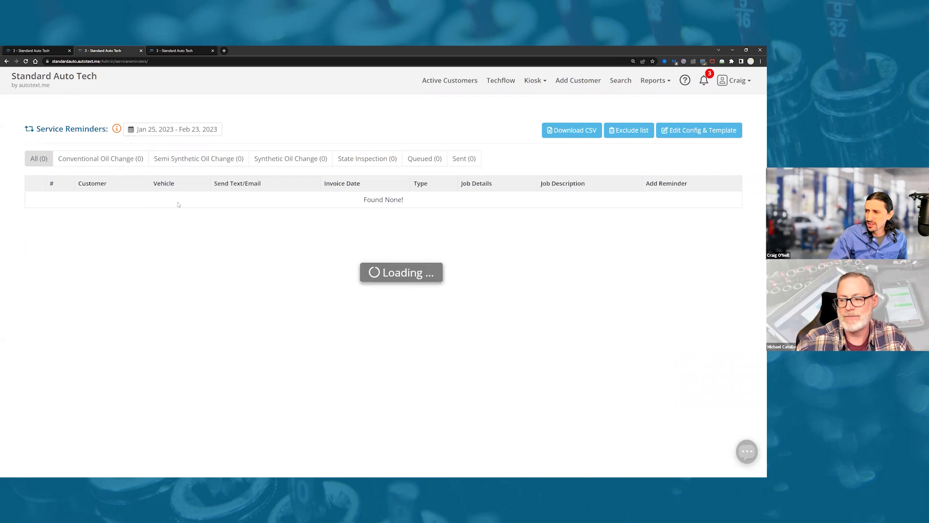
Apply a custom date range from 12/01/2022 to 02/23/2023 to the Service Reminders list
{"action": "left_click", "coordinate": [204, 132]}
{"action": "left_click", "coordinate": [152, 253]}
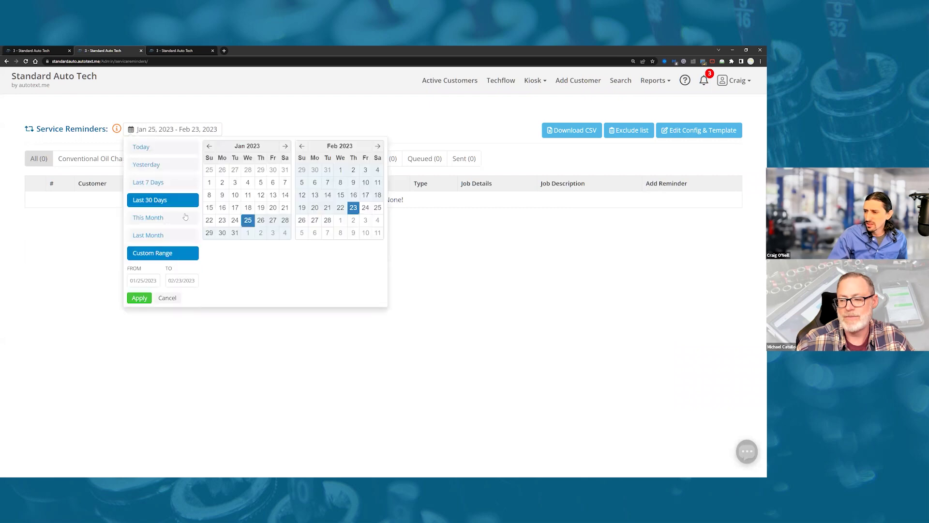
{"action": "left_click", "coordinate": [209, 146]}
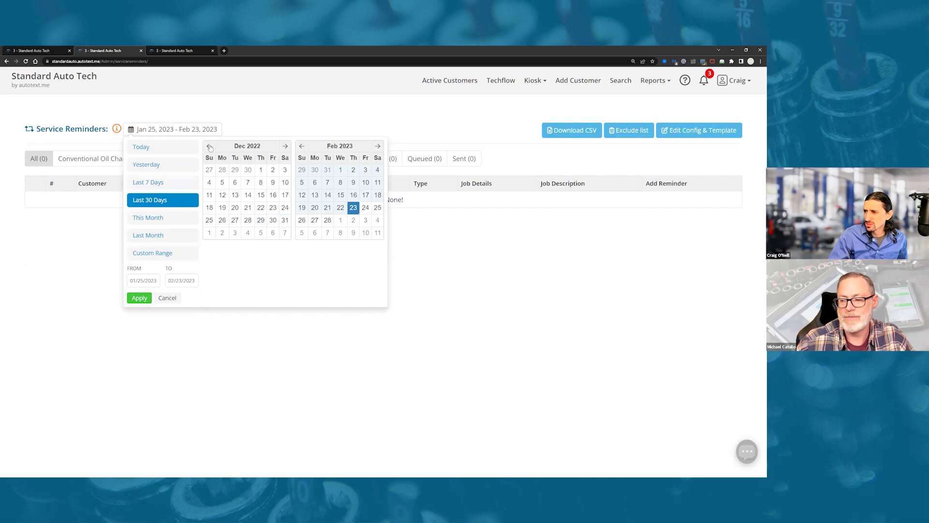
{"action": "left_click", "coordinate": [261, 169]}
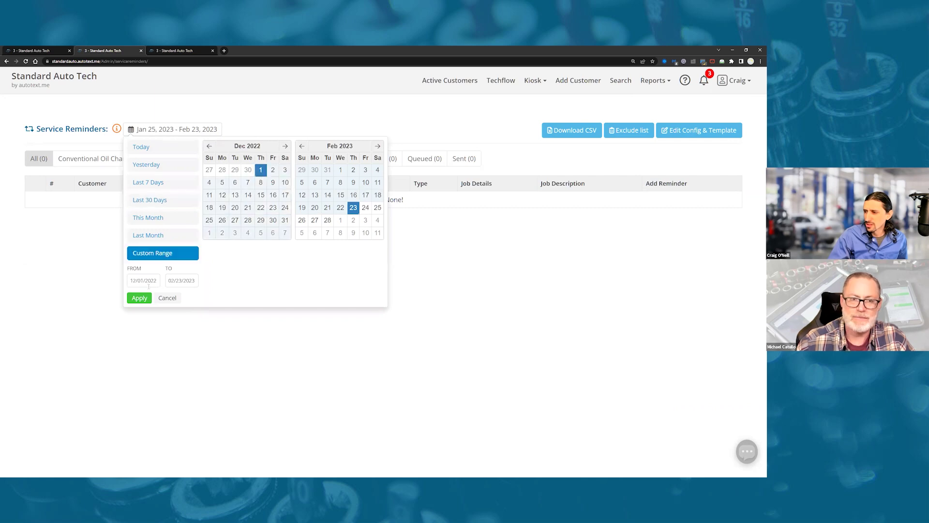
{"action": "left_click", "coordinate": [140, 298]}
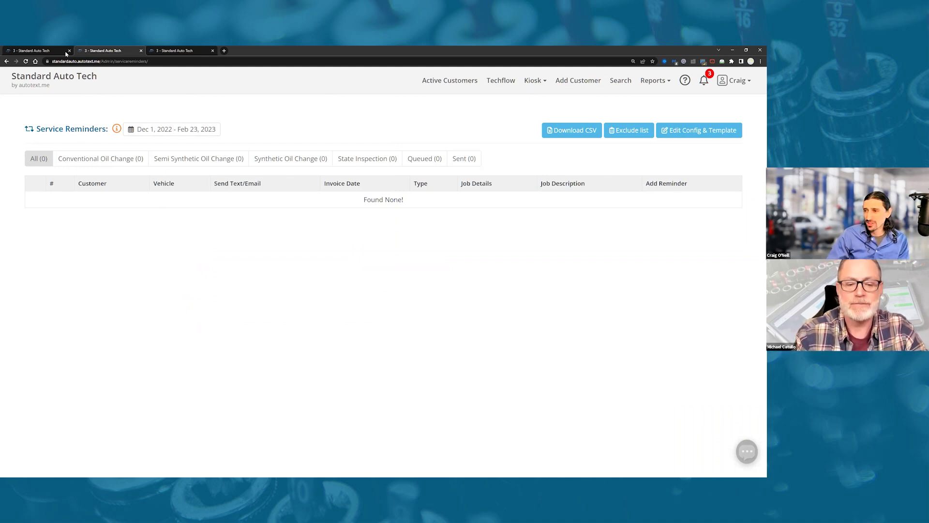
Open the Service Reminders help article in a new browser tab and enlarge its dashboard screenshot to examine the example reminders
{"action": "middle_click", "coordinate": [117, 128]}
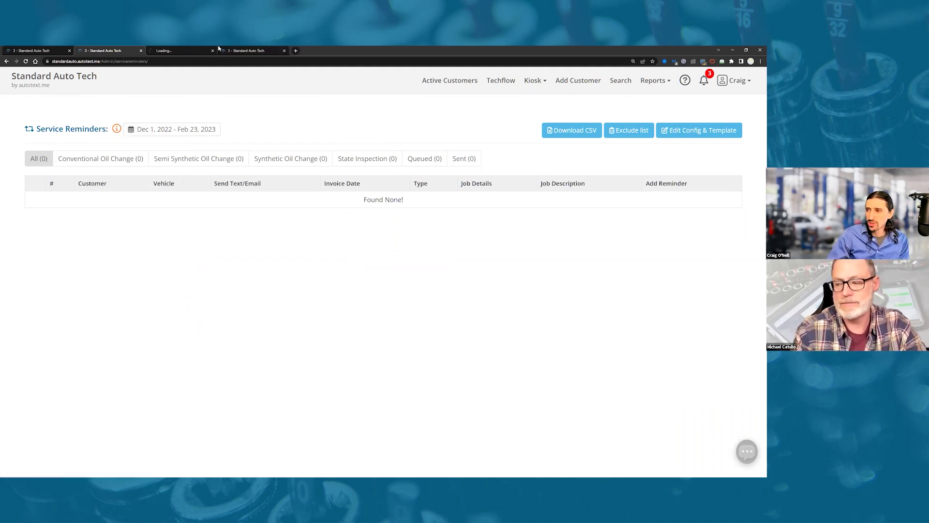
{"action": "left_click", "coordinate": [174, 51]}
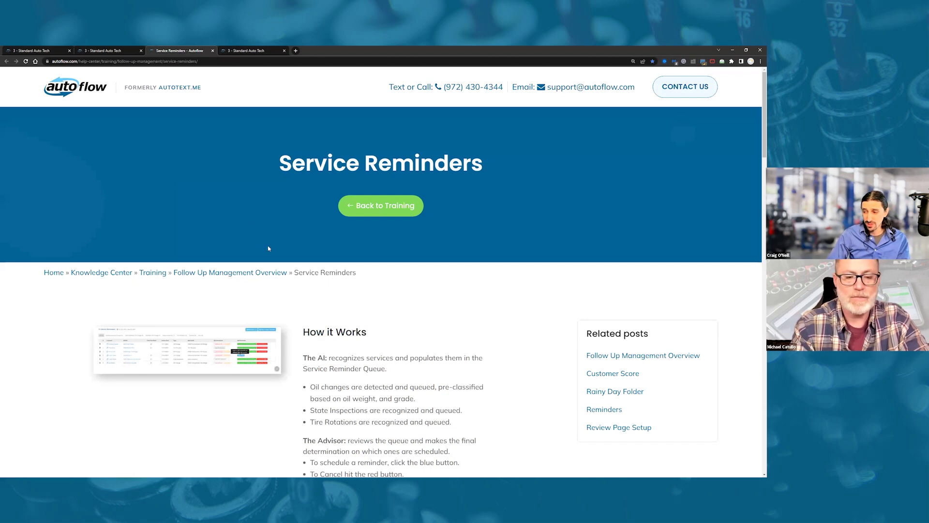
{"action": "scroll", "coordinate": [261, 238], "scroll_direction": "down", "scroll_amount": 1}
{"action": "left_click", "coordinate": [234, 294]}
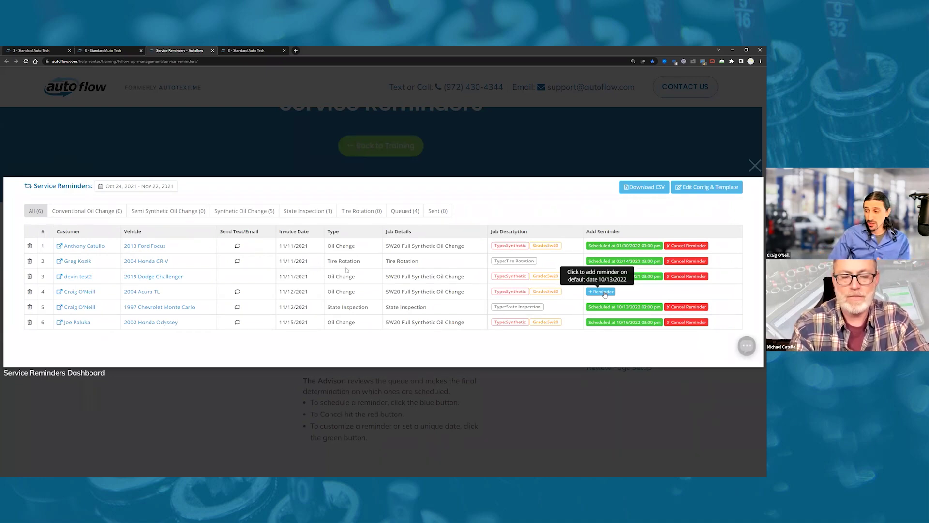
{"action": "left_click", "coordinate": [518, 247]}
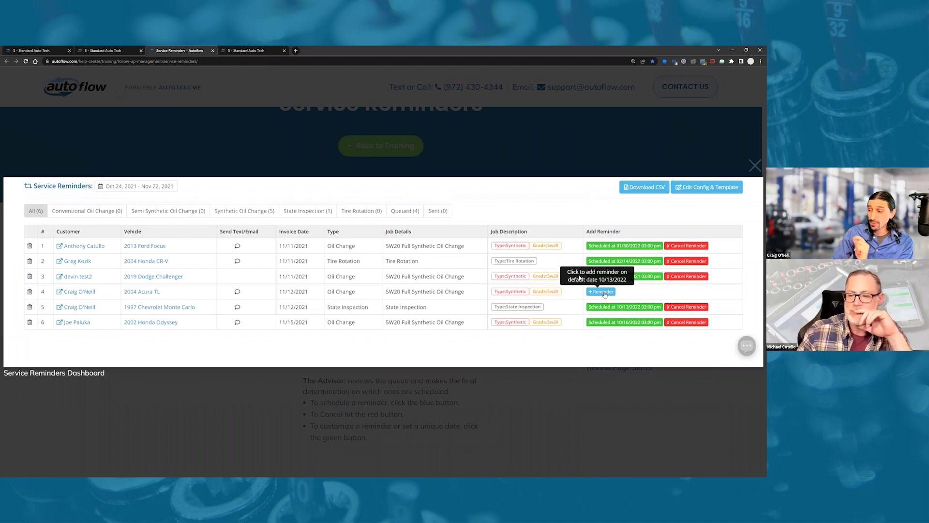
Back in the Service Reminders list, open the configuration and enable the Tire Rotation reminder, checking its available month intervals
{"action": "left_click", "coordinate": [97, 50]}
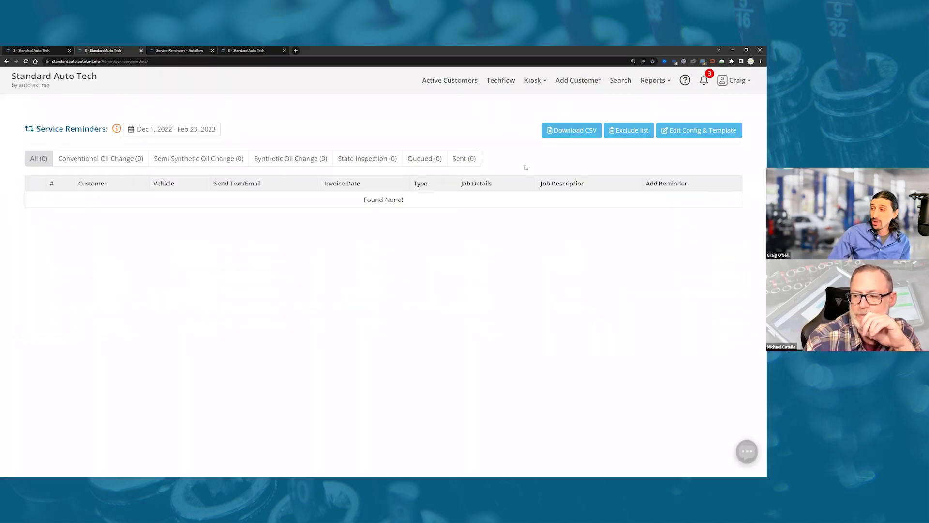
{"action": "left_click", "coordinate": [697, 135]}
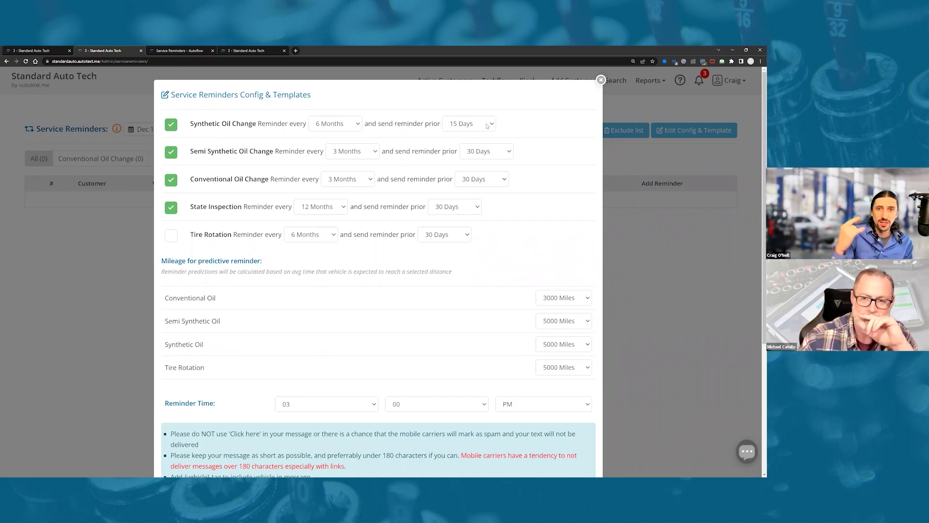
{"action": "left_click", "coordinate": [170, 235]}
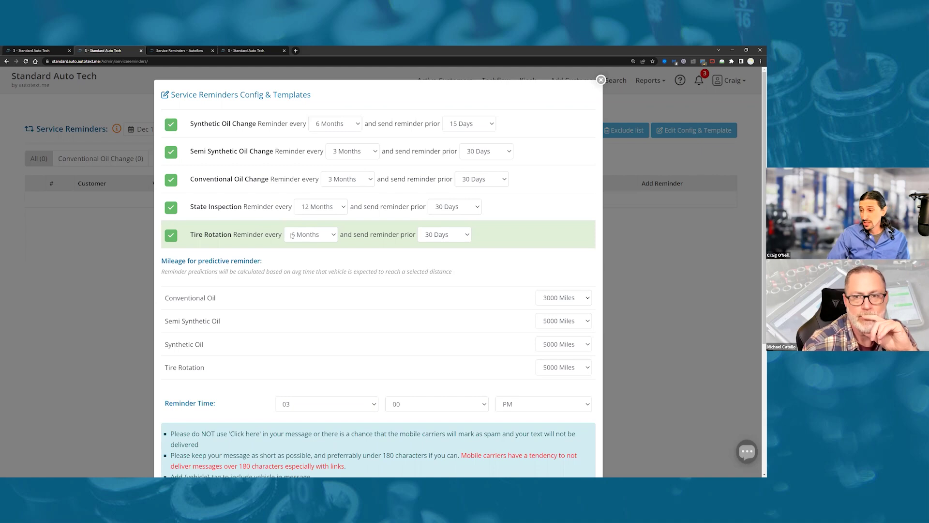
{"action": "left_click", "coordinate": [315, 236]}
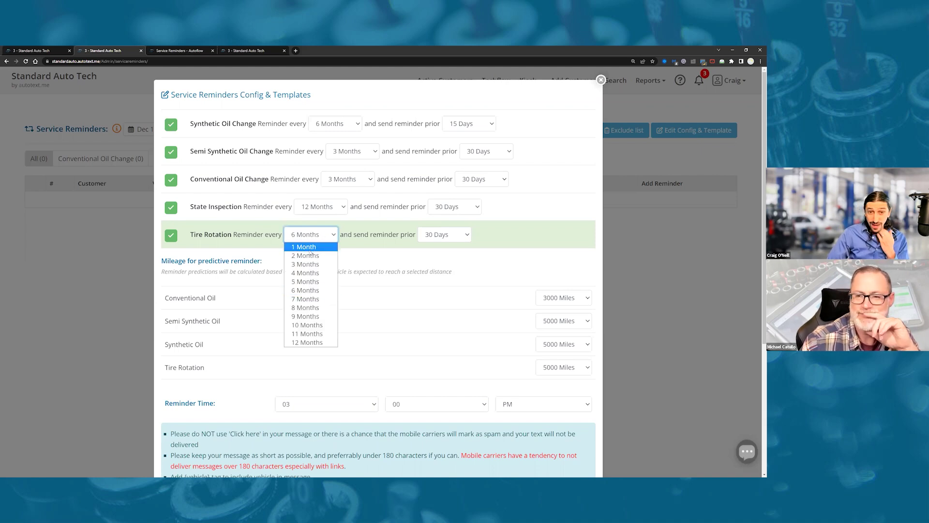
{"action": "left_click", "coordinate": [557, 236]}
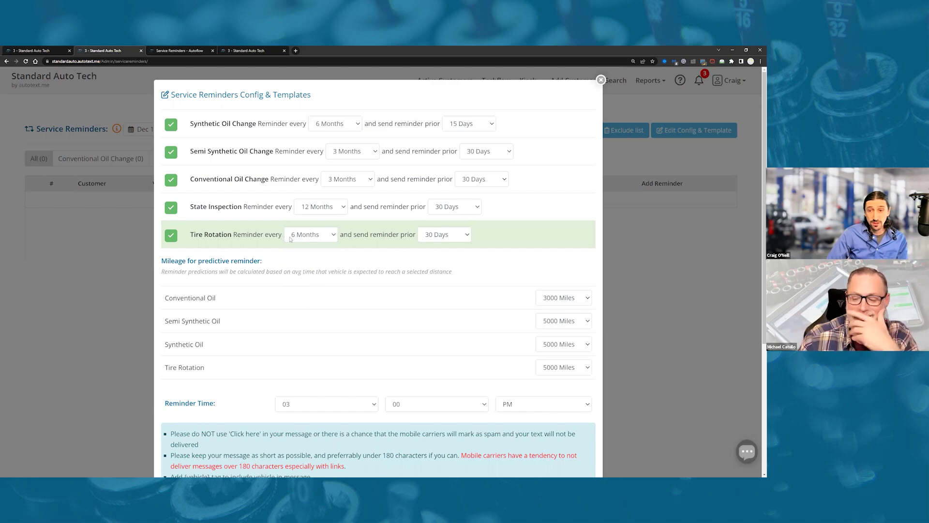
Examine the mileage settings for predictive reminders, including the Tire Rotation mileage choices, and the available Reminder Time hours
{"action": "scroll", "coordinate": [353, 237], "scroll_direction": "down", "scroll_amount": 2}
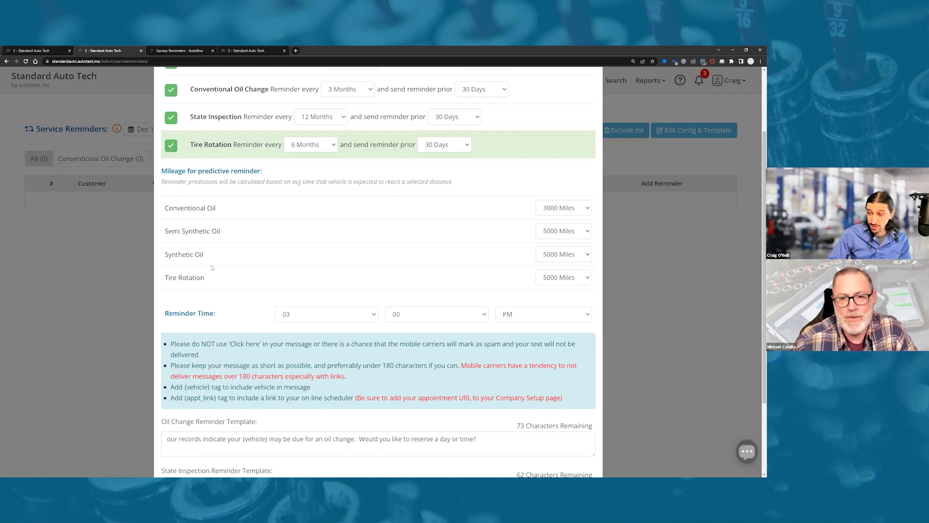
{"action": "left_click_drag", "start_coordinate": [213, 276], "coordinate": [164, 206]}
{"action": "left_click", "coordinate": [475, 283]}
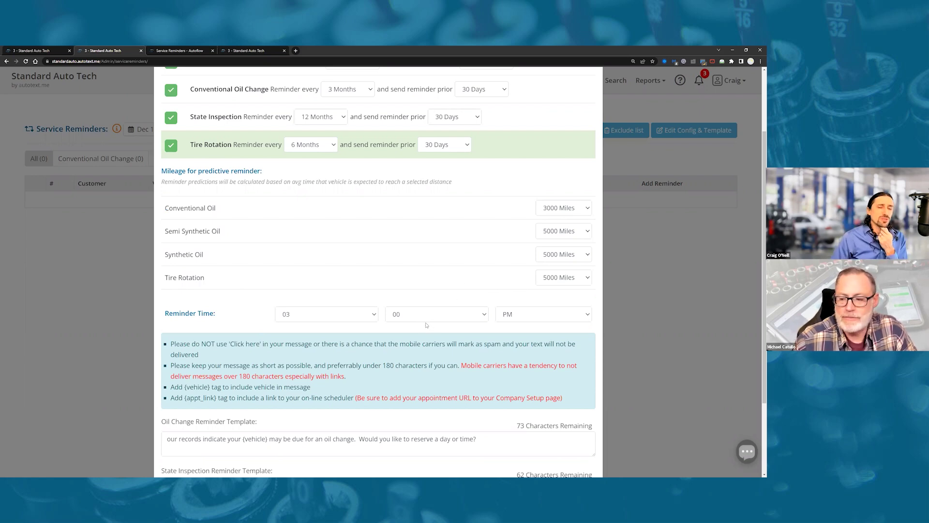
{"action": "left_click", "coordinate": [563, 278]}
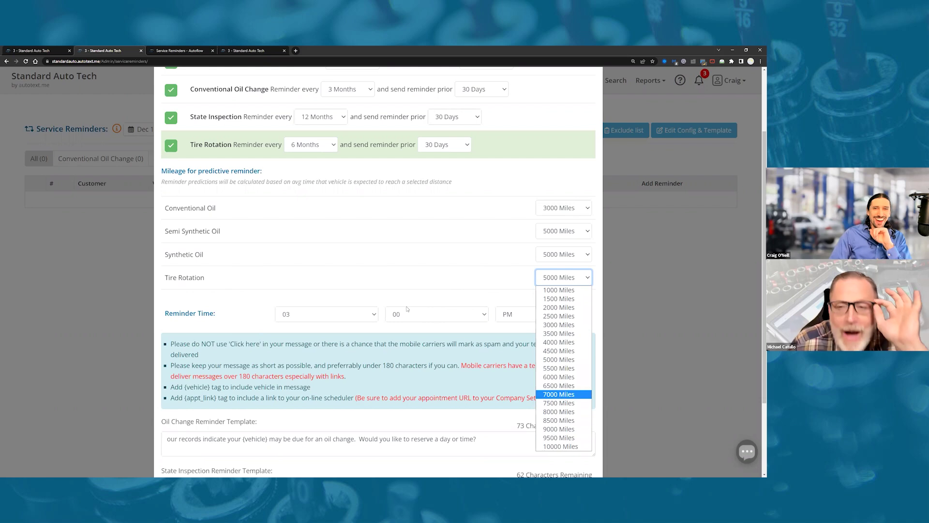
{"action": "left_click", "coordinate": [311, 275]}
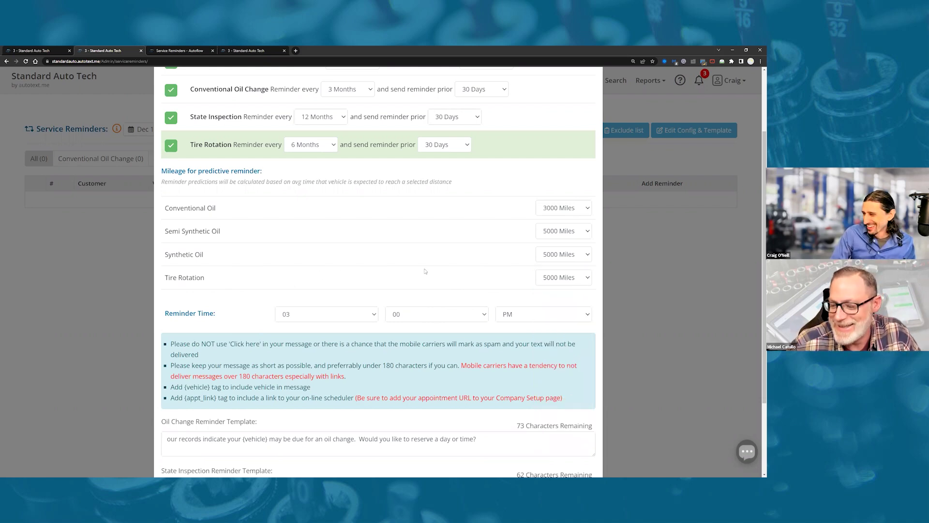
{"action": "left_click", "coordinate": [361, 310]}
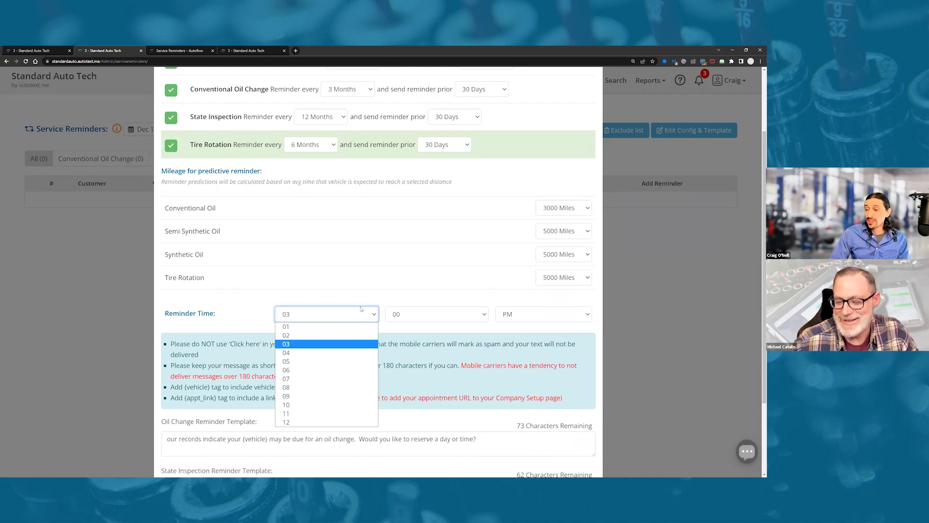
{"action": "left_click", "coordinate": [356, 296]}
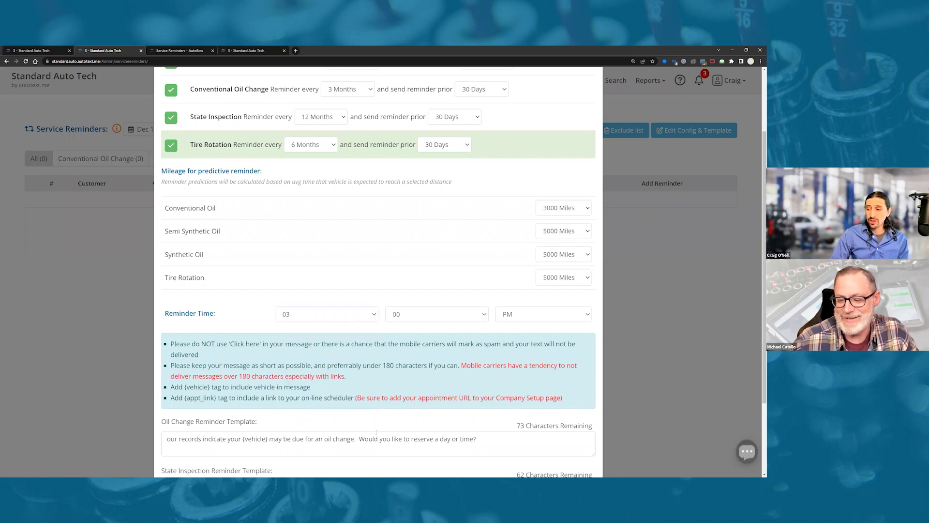
Review the oil change, state inspection and tire rotation message templates, and close the configuration to return to the dashboard's browser tab
{"action": "scroll", "coordinate": [197, 337], "scroll_direction": "down", "scroll_amount": 3}
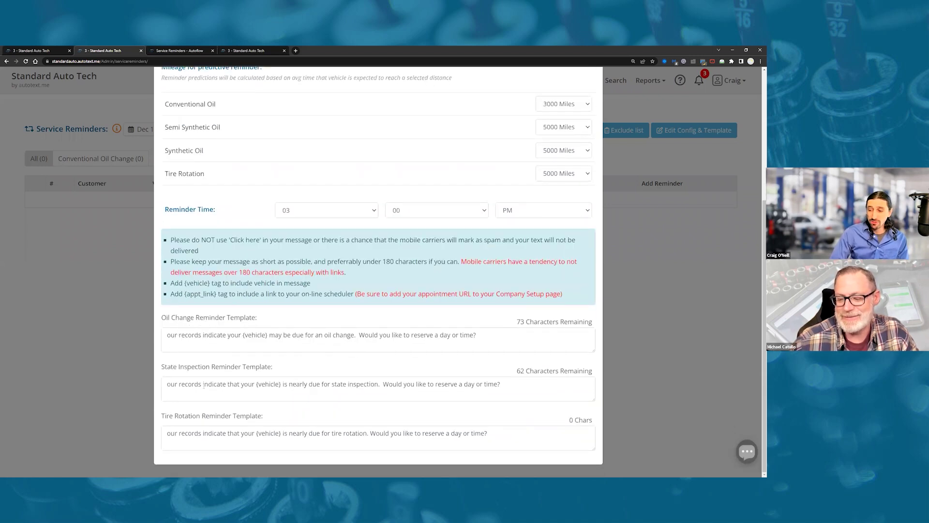
{"action": "left_click", "coordinate": [203, 432]}
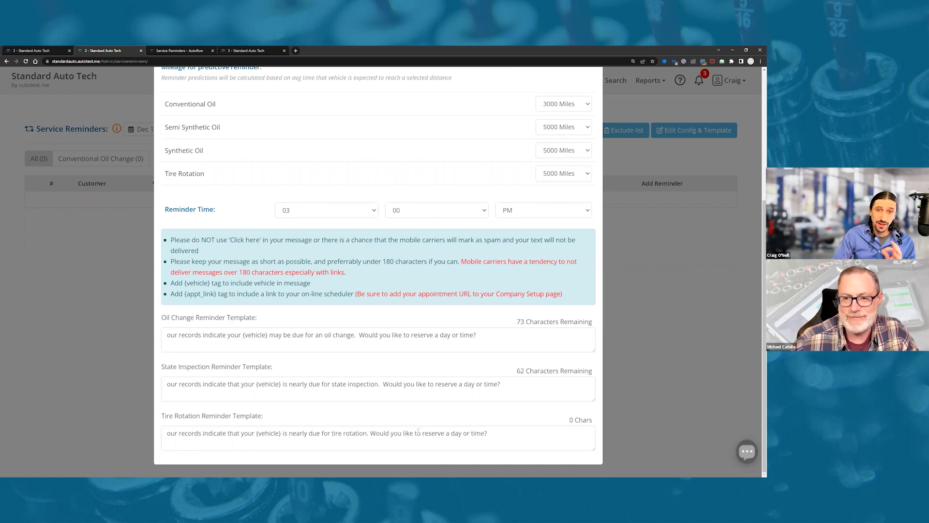
{"action": "scroll", "coordinate": [421, 250], "scroll_direction": "up", "scroll_amount": 6}
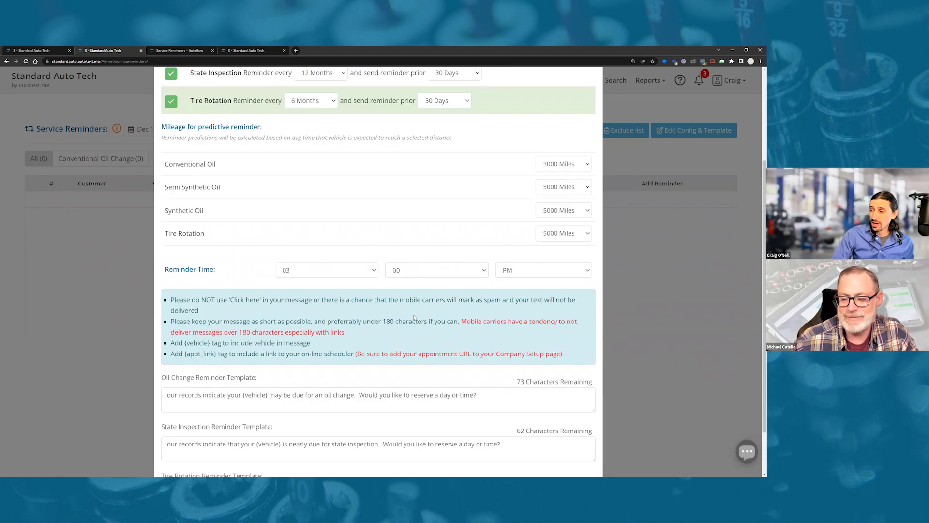
{"action": "left_click", "coordinate": [600, 85]}
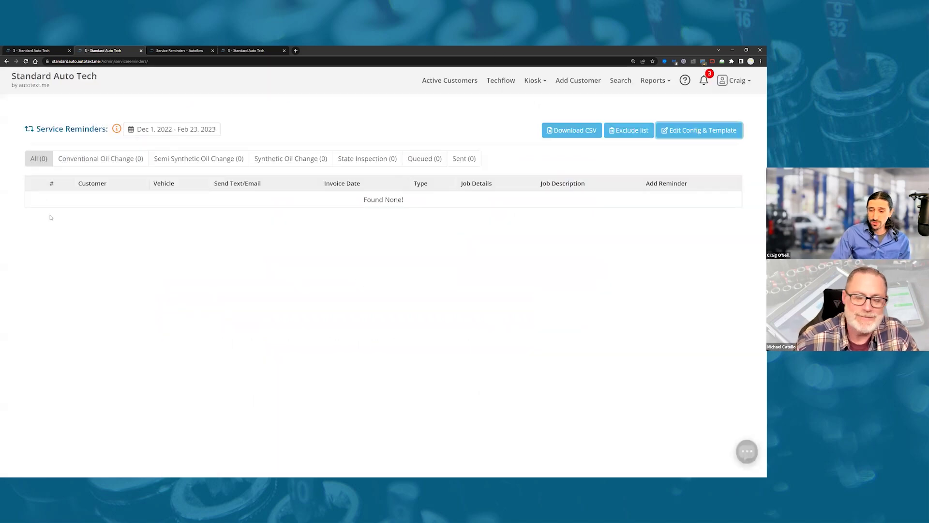
{"action": "left_click", "coordinate": [47, 49]}
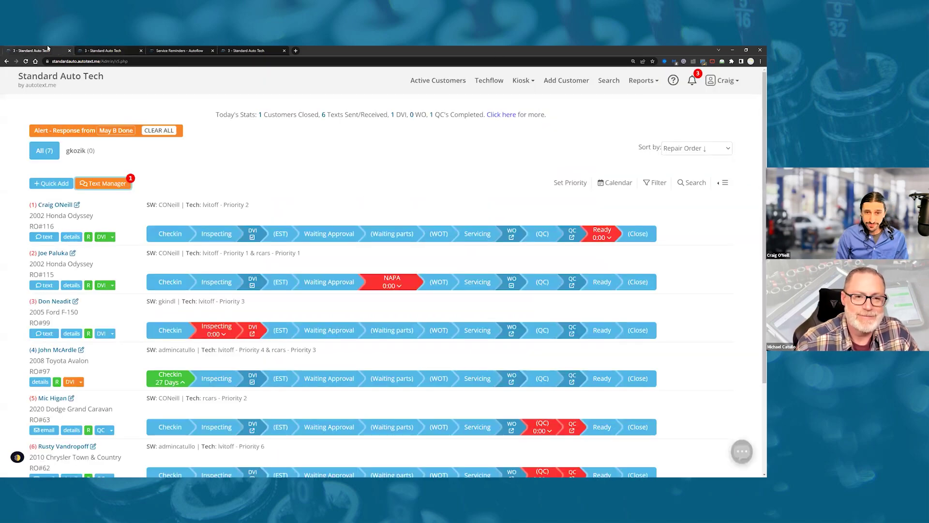